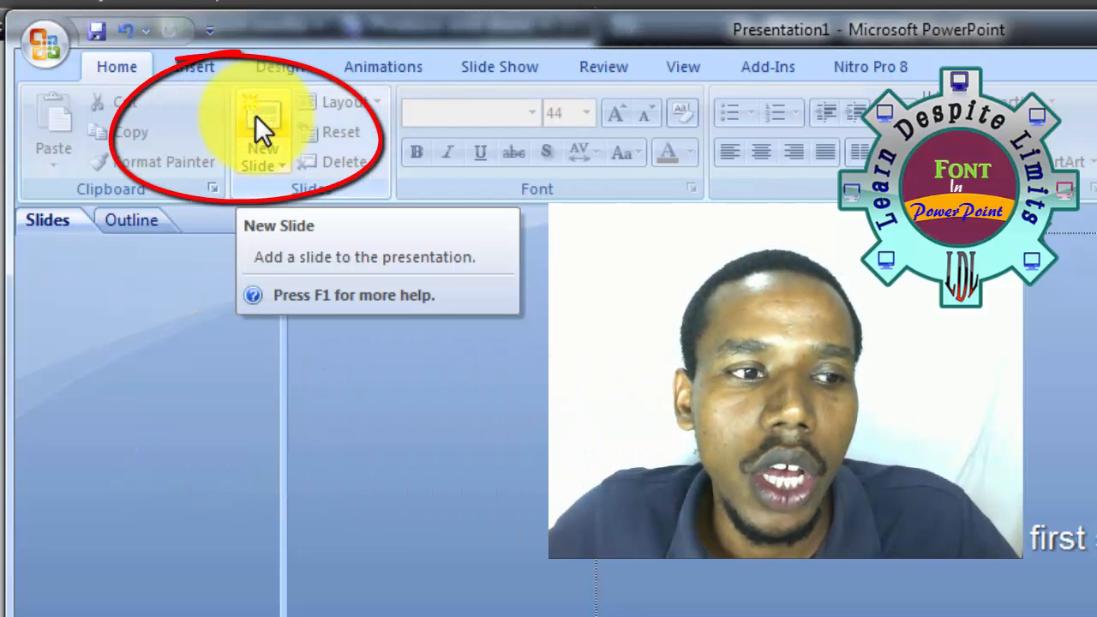
# - Add a slide with the Title Slide layout to the empty presentation and two more new slides after it
pyautogui.click(279, 167)
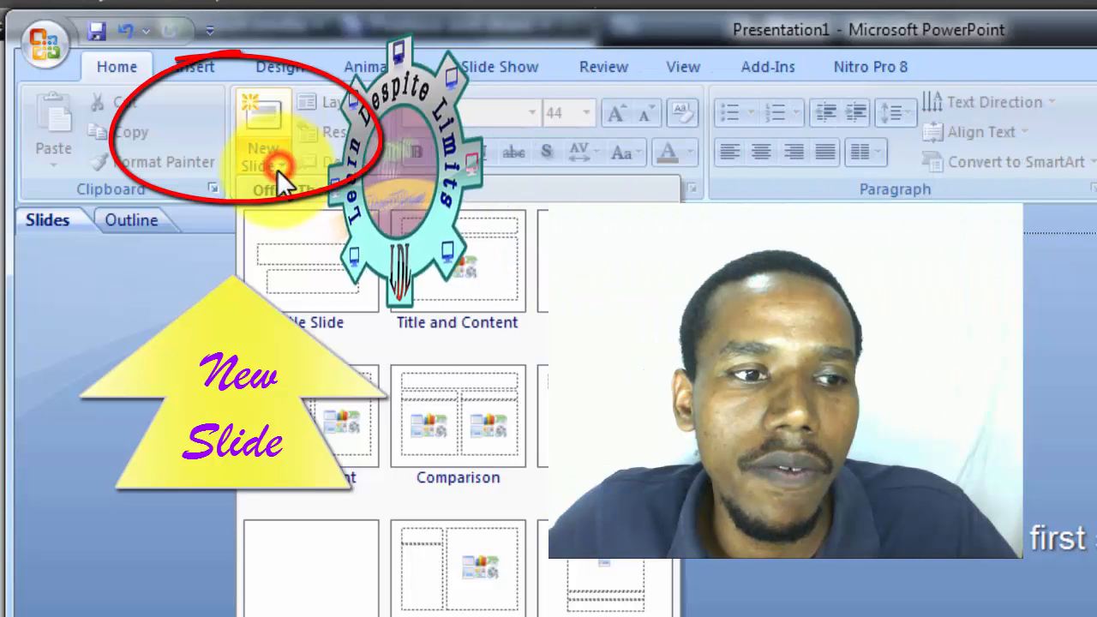
pyautogui.click(293, 239)
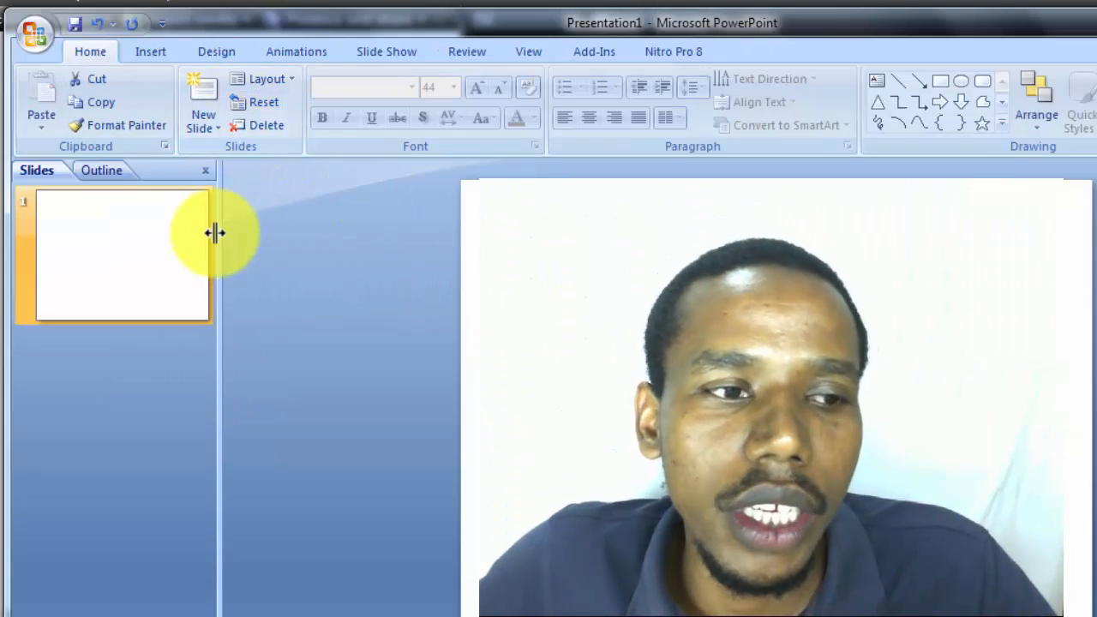
pyautogui.click(154, 350)
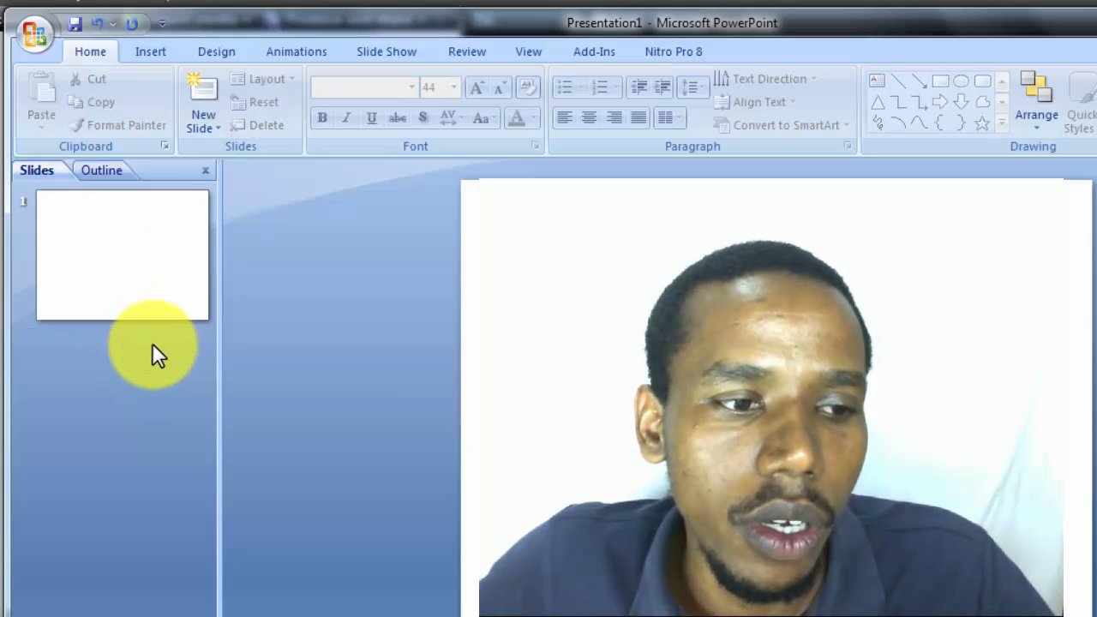
pyautogui.click(199, 91)
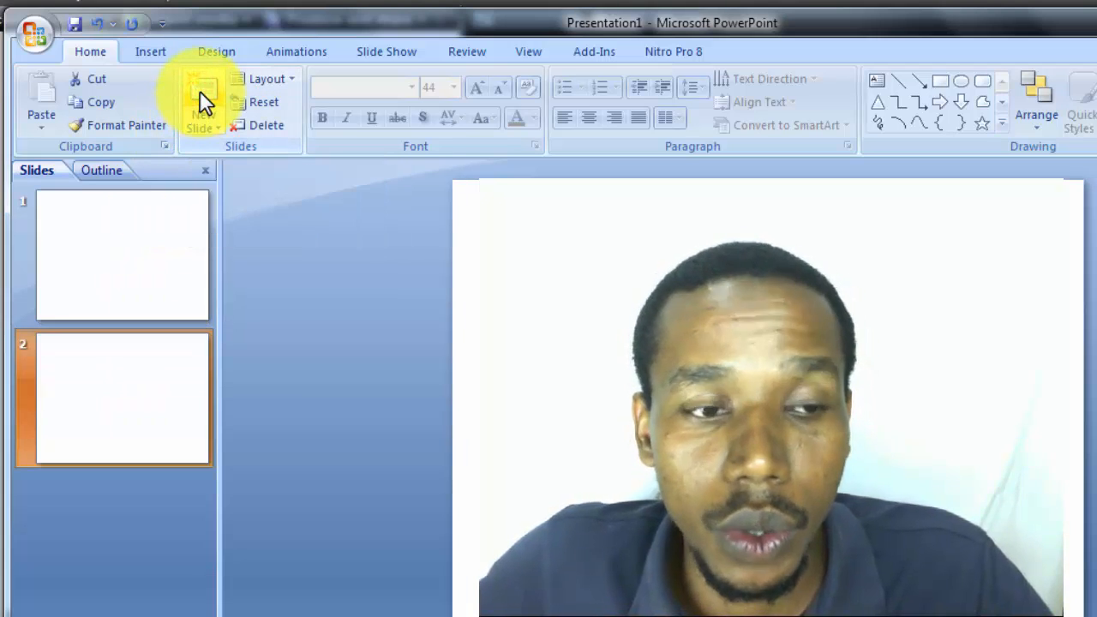
pyautogui.rightClick(140, 472)
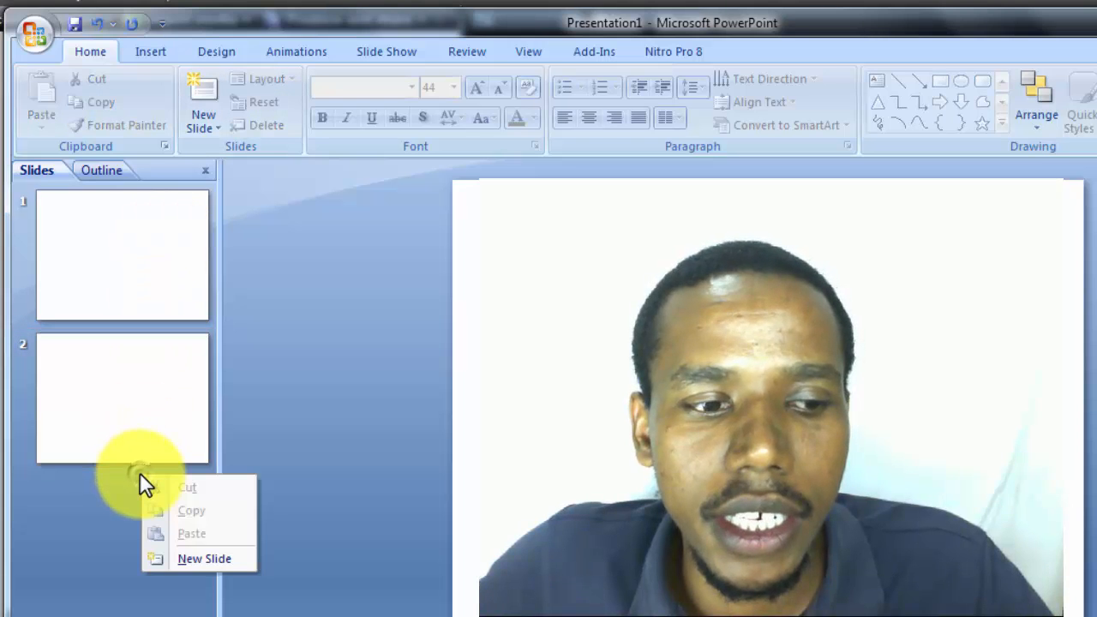
pyautogui.click(187, 559)
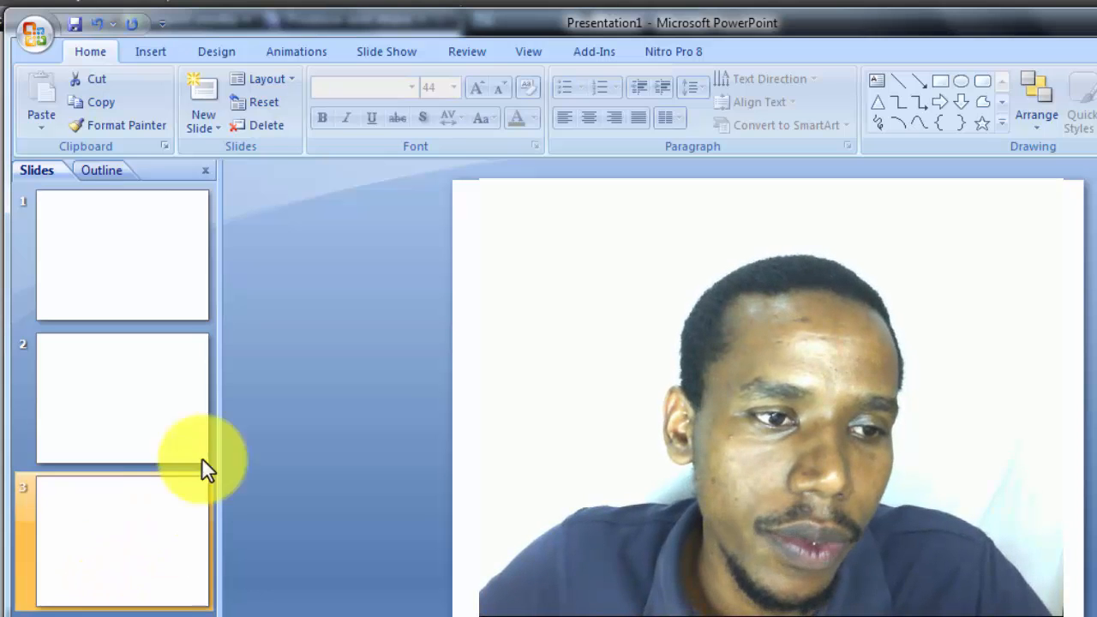
# - Apply the Title Slide layout to slide 2
pyautogui.click(142, 387)
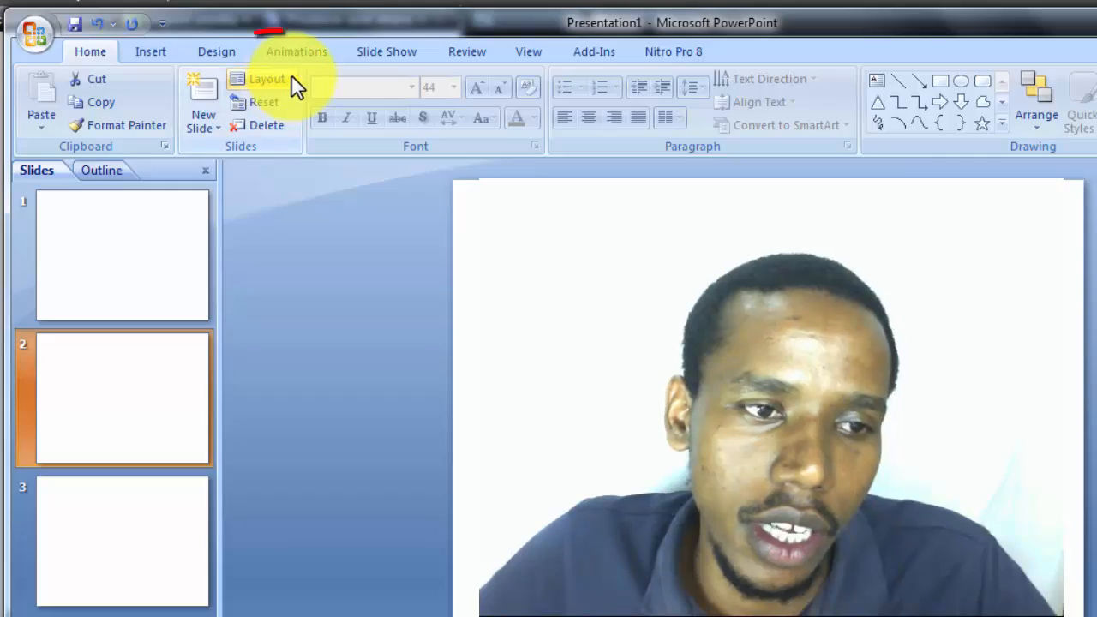
pyautogui.click(291, 77)
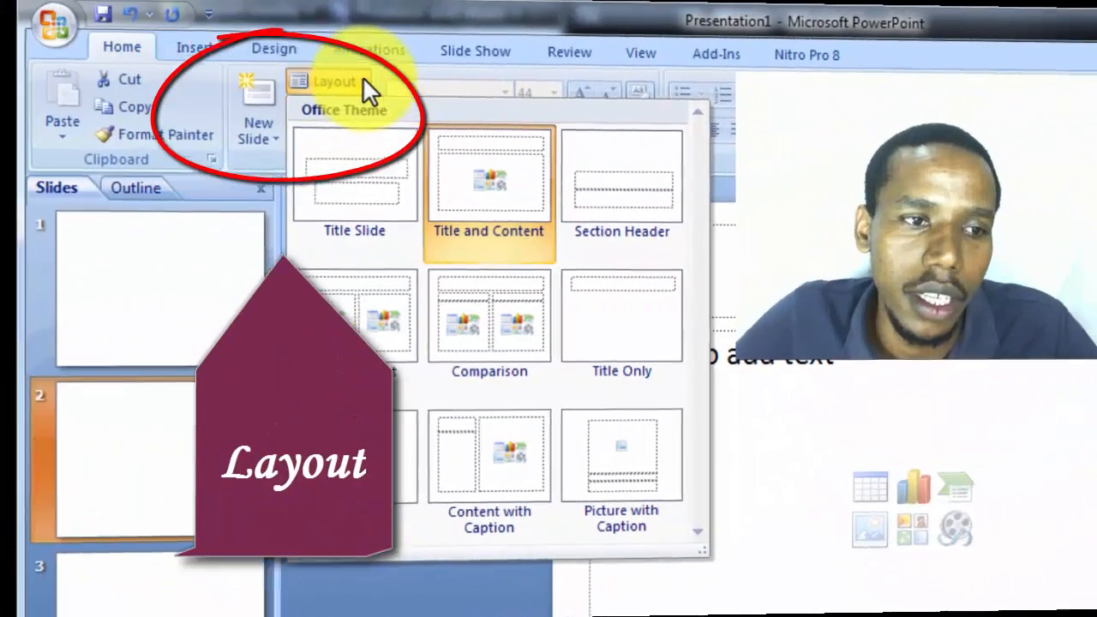
pyautogui.click(128, 460)
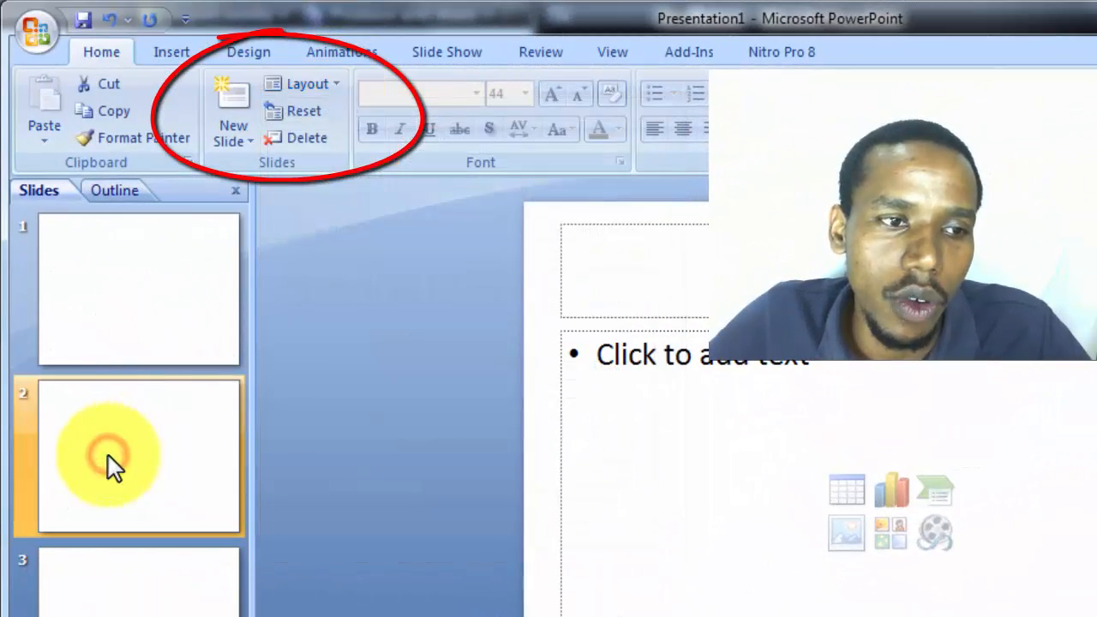
pyautogui.click(335, 82)
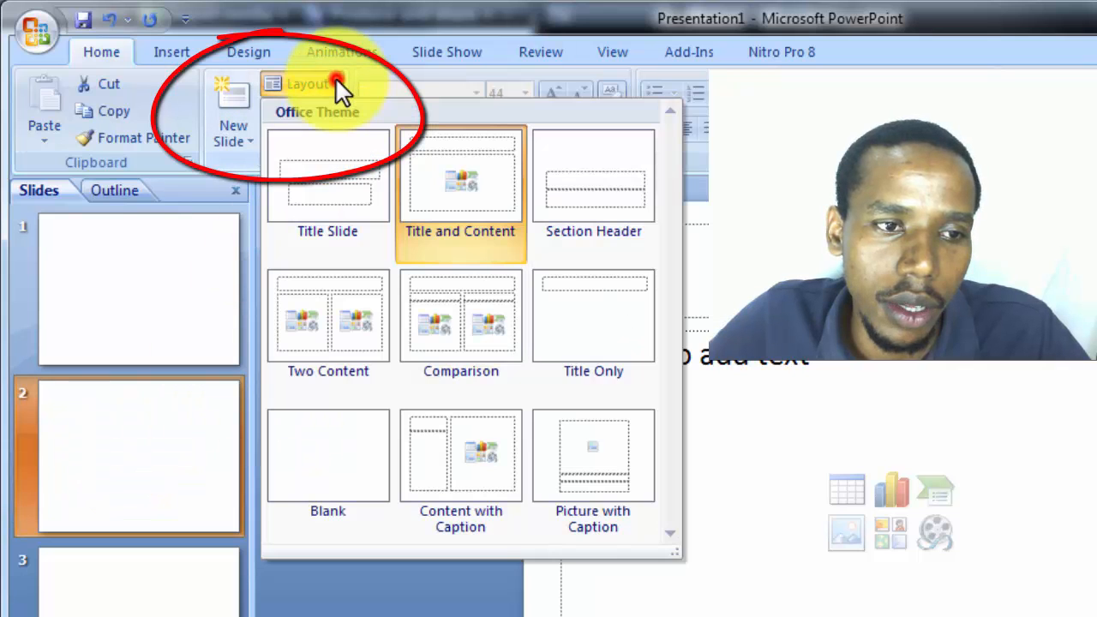
pyautogui.click(326, 163)
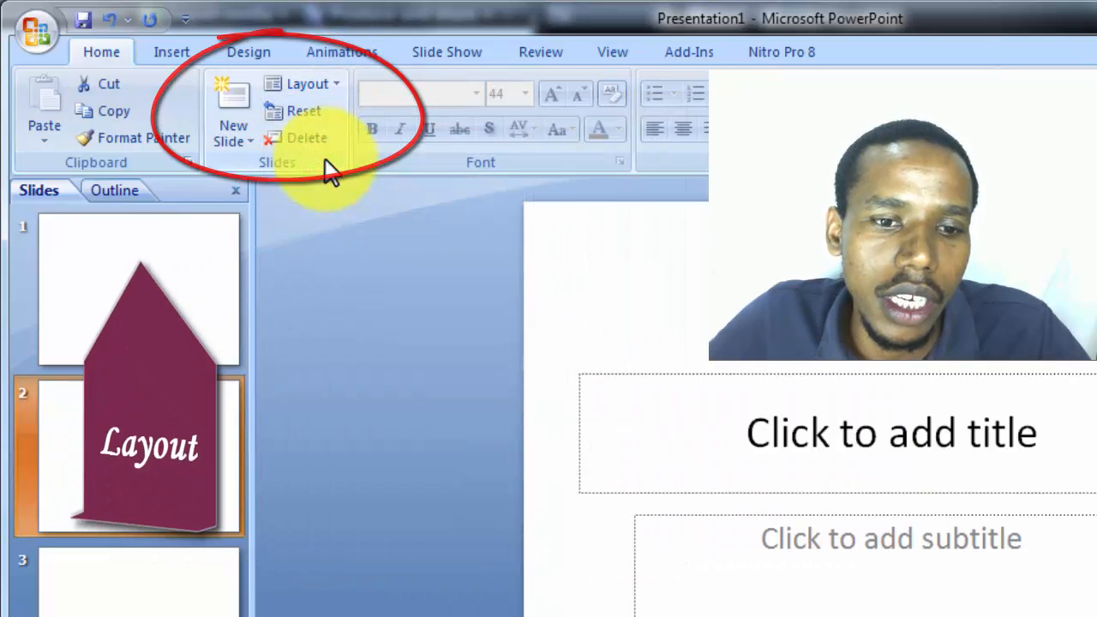
# - Widen the slide thumbnail area and change the layout of slide 2 to Title and Content
pyautogui.click(147, 296)
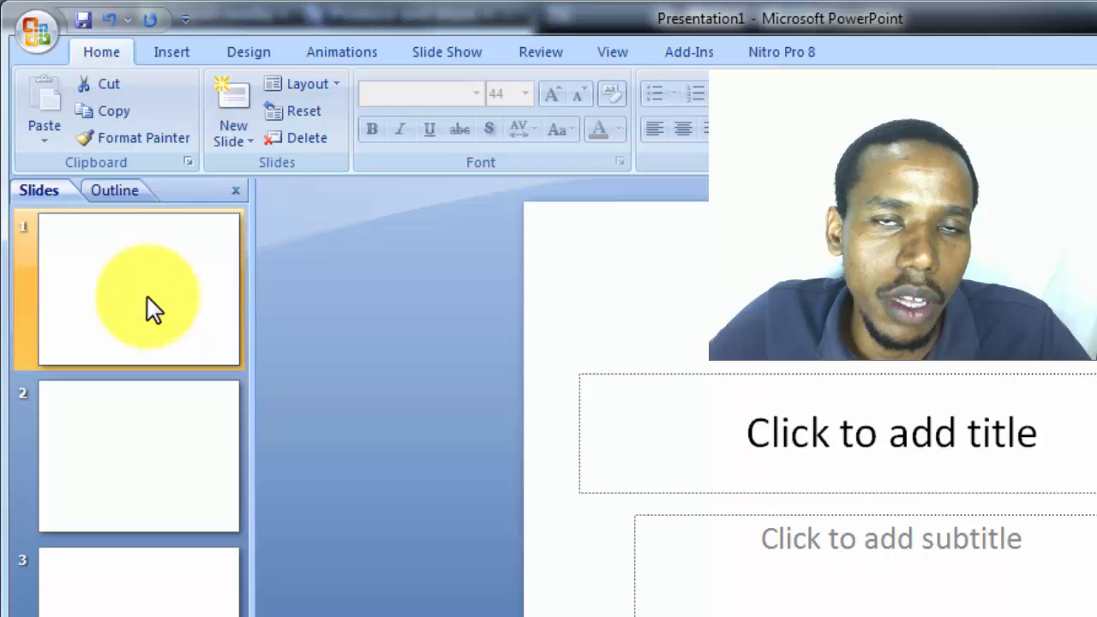
pyautogui.click(130, 473)
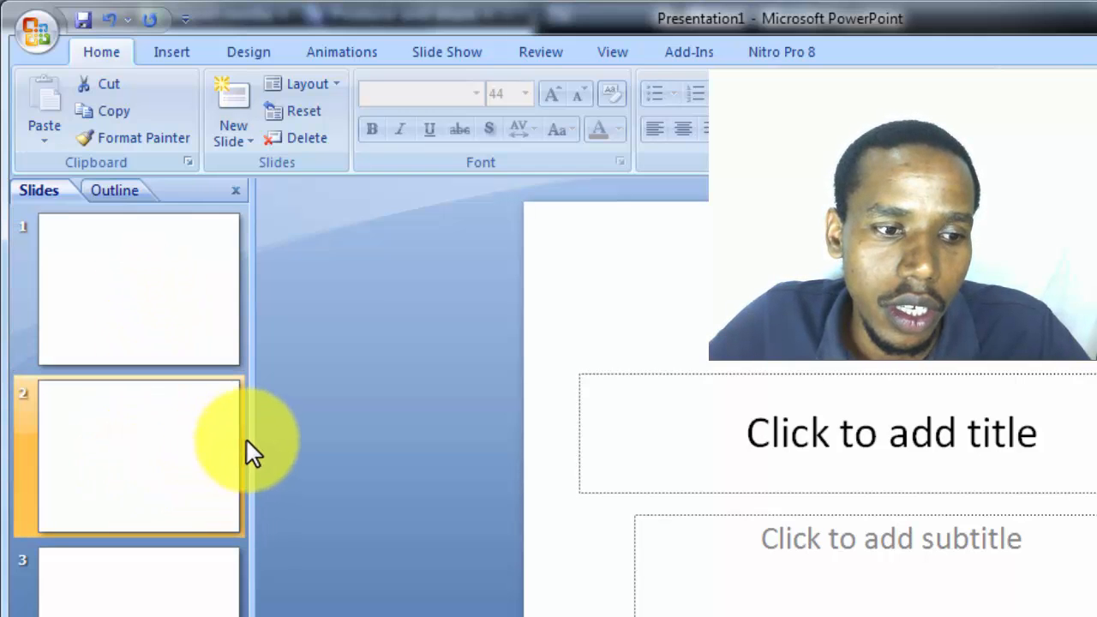
pyautogui.moveTo(253, 441); pyautogui.dragTo(421, 448)
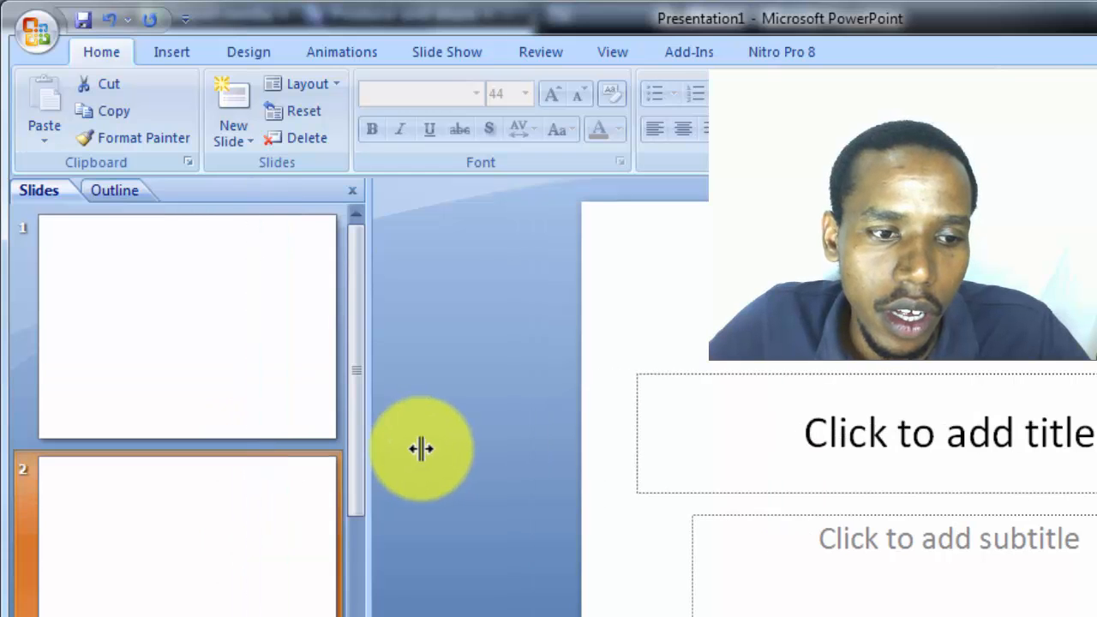
pyautogui.click(245, 534)
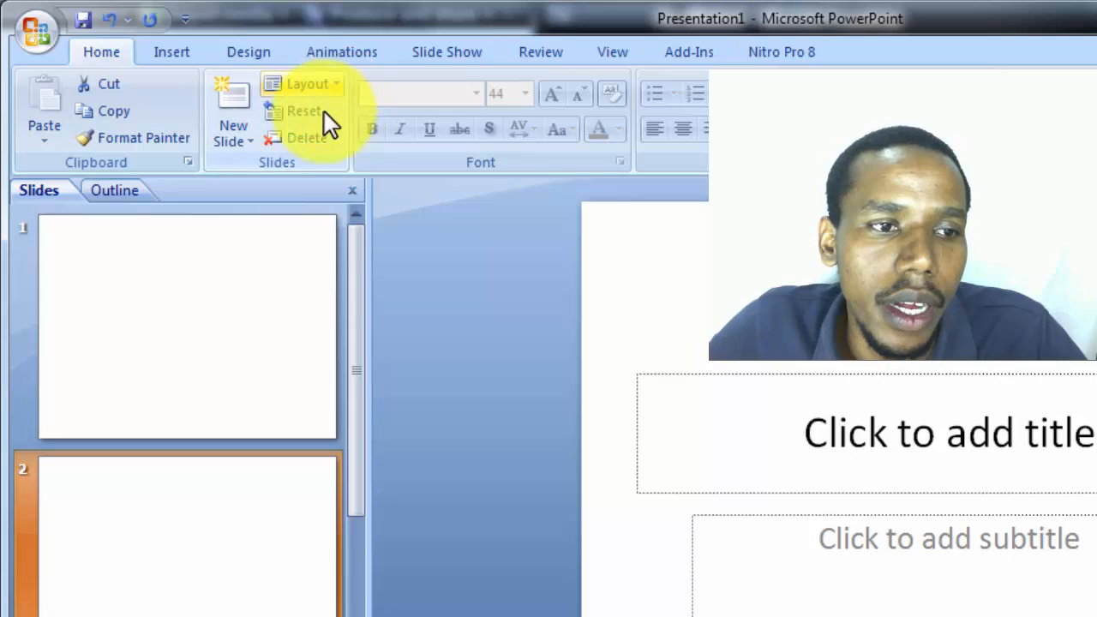
pyautogui.click(335, 85)
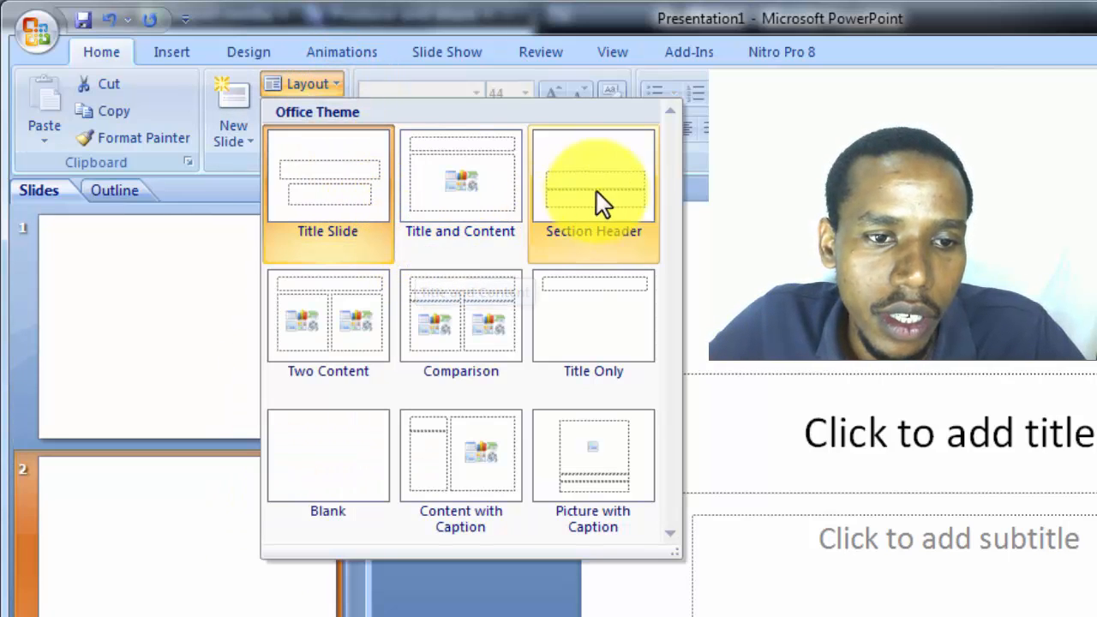
pyautogui.click(501, 188)
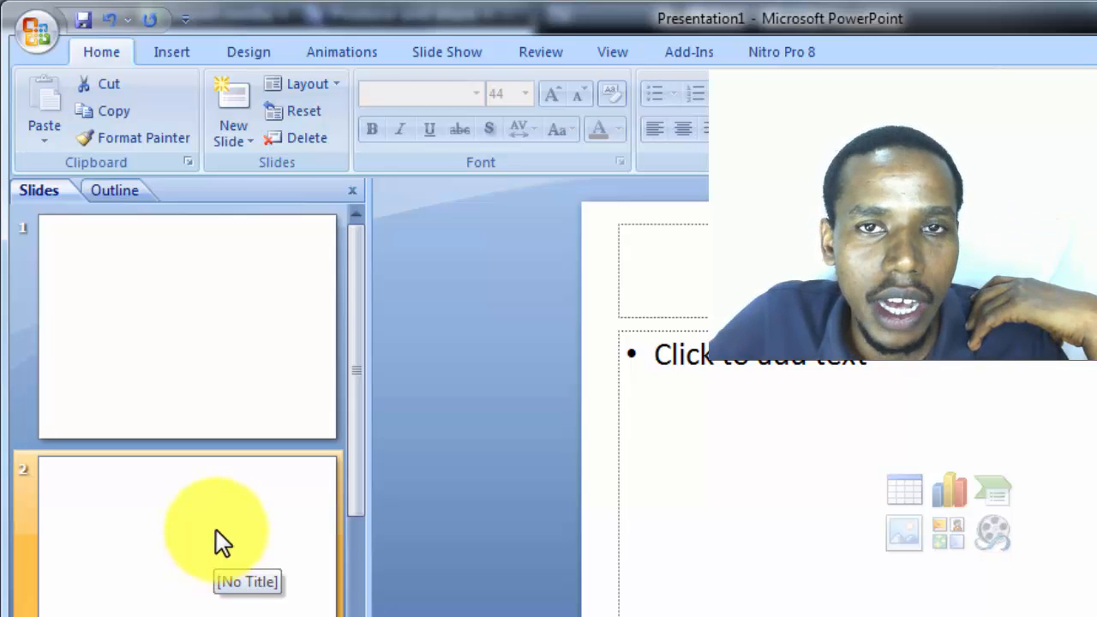
# - Change the layout of slide 2 to Two Content
pyautogui.click(200, 538)
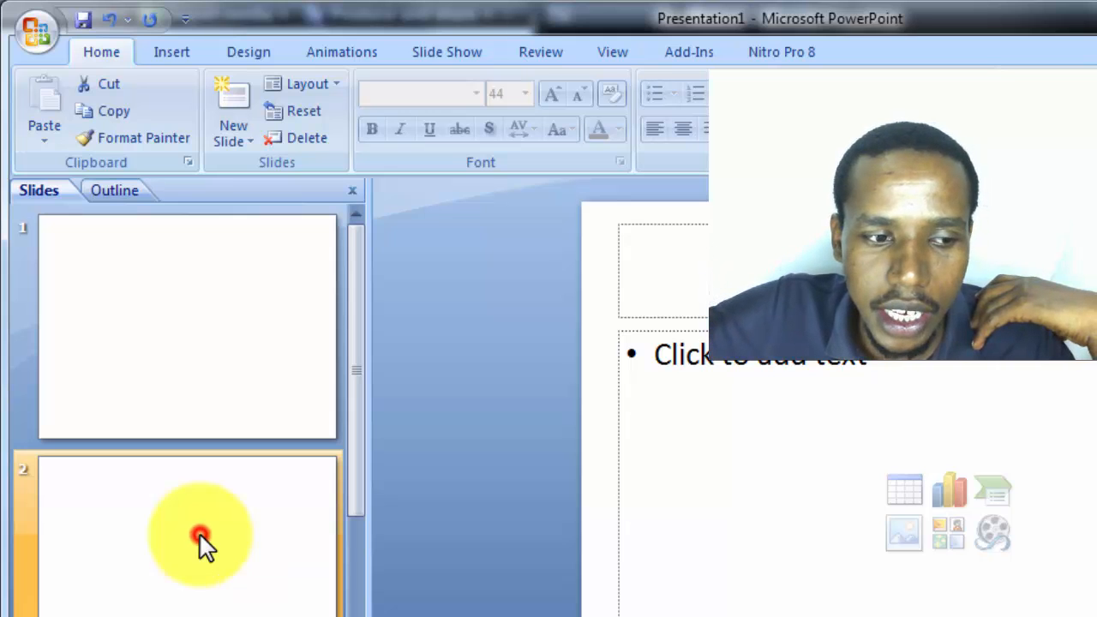
pyautogui.rightClick(200, 536)
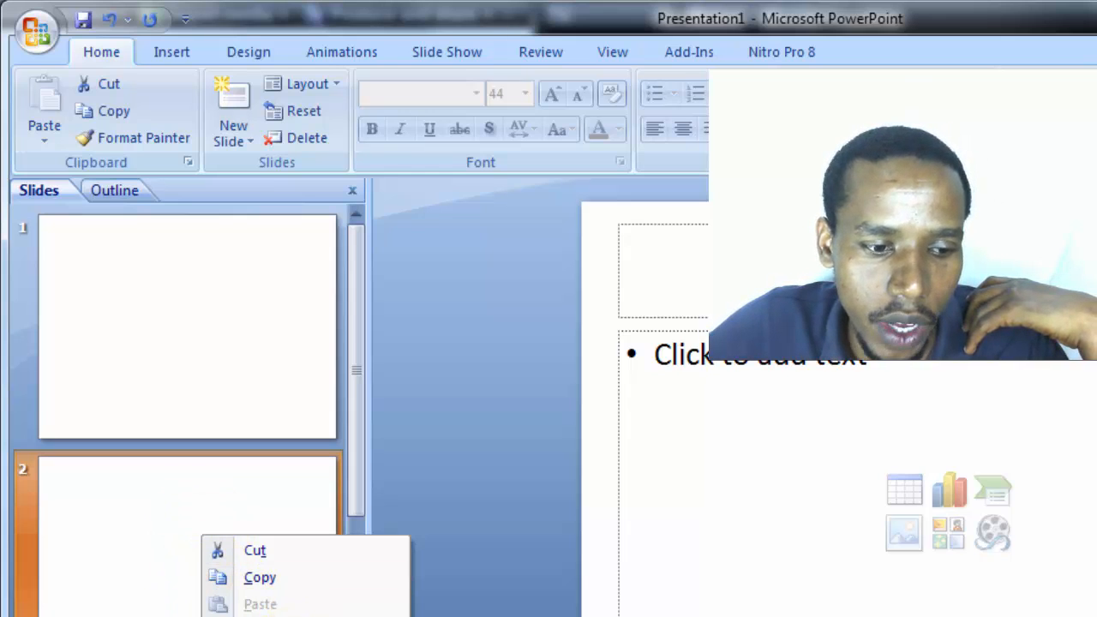
pyautogui.moveTo(261, 615)
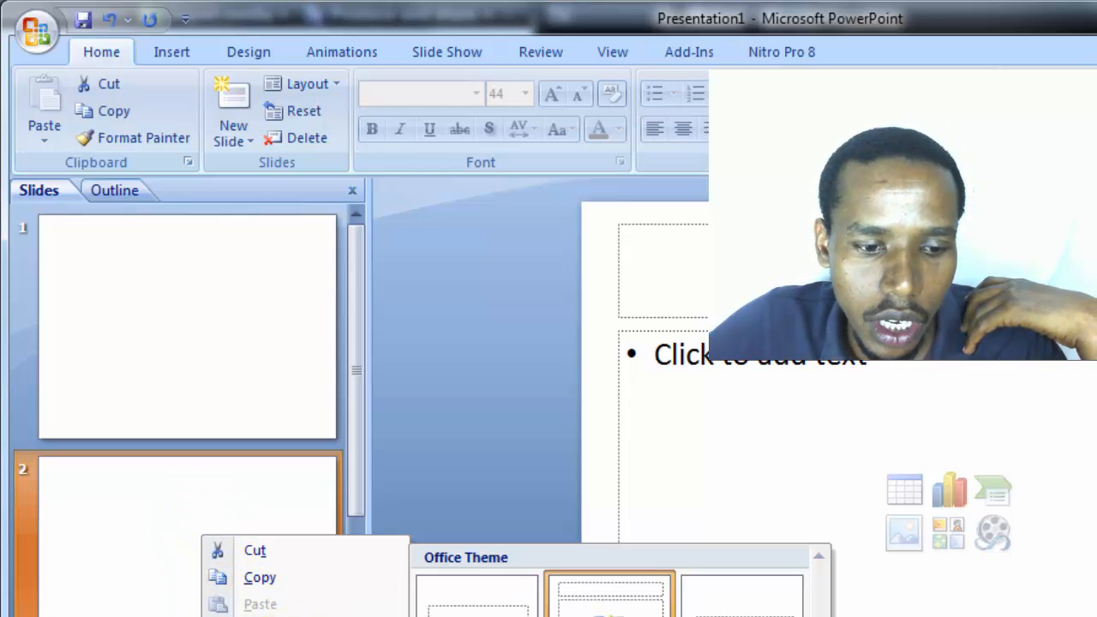
pyautogui.click(476, 615)
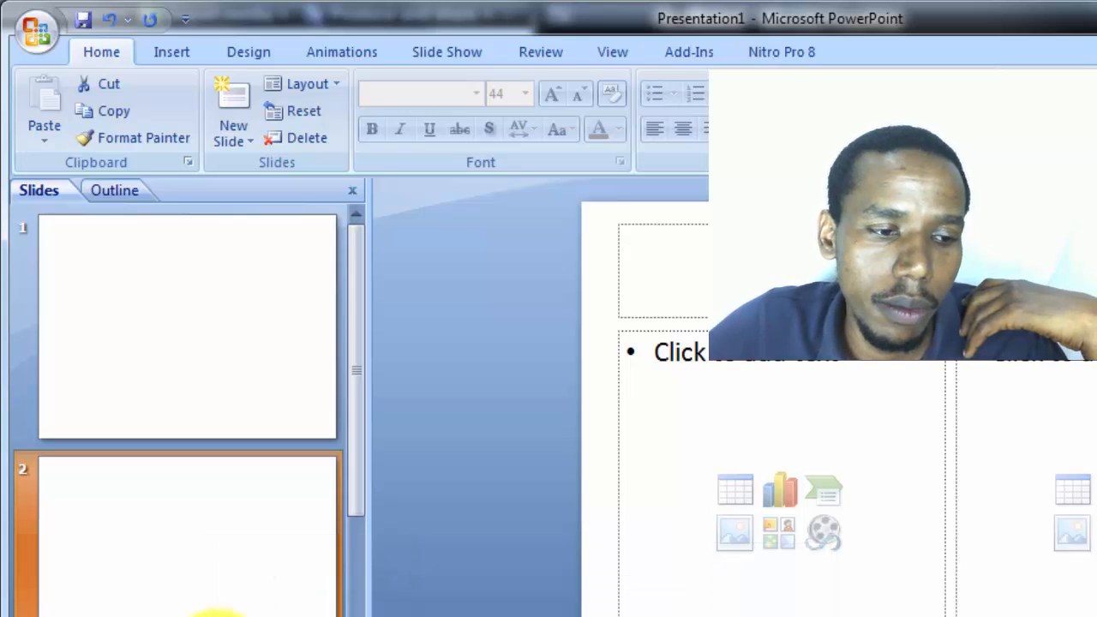
# - Change the layout of slide 2 to Comparison
pyautogui.click(217, 594)
pyautogui.rightClick(216, 596)
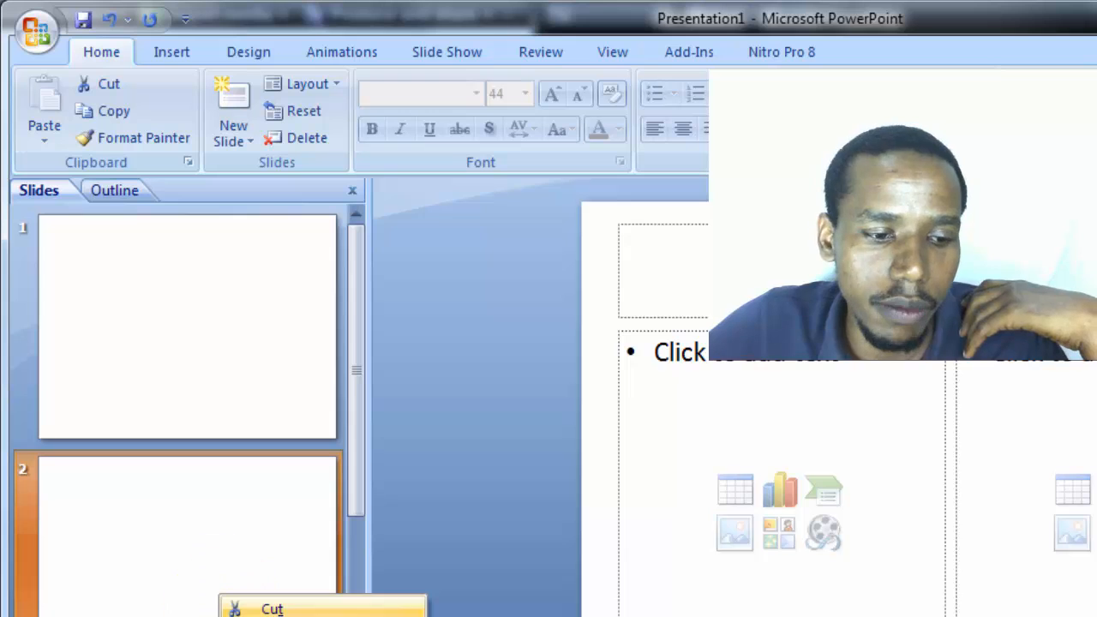
pyautogui.moveTo(292, 616)
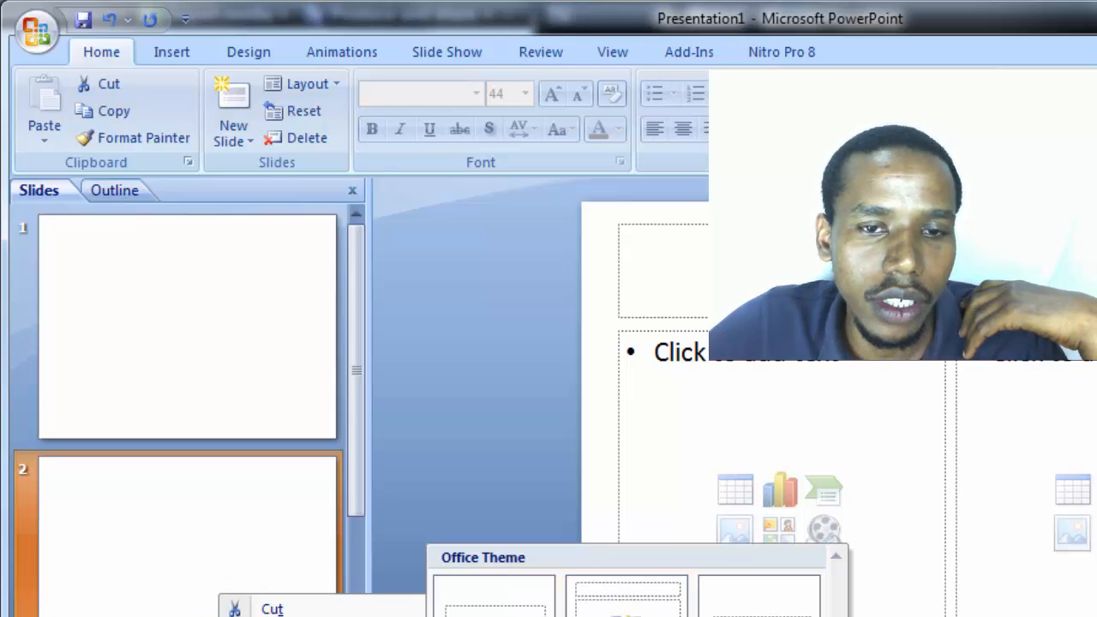
pyautogui.click(627, 615)
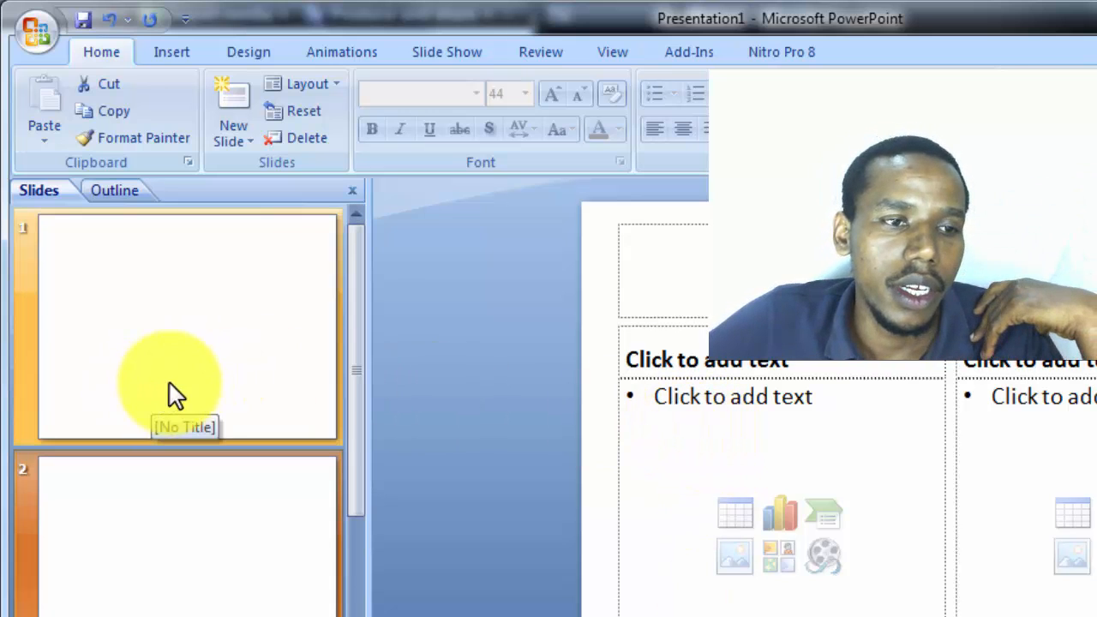
# - Delete all three slides one after another, starting with slide 1, until the presentation is empty
pyautogui.click(204, 333)
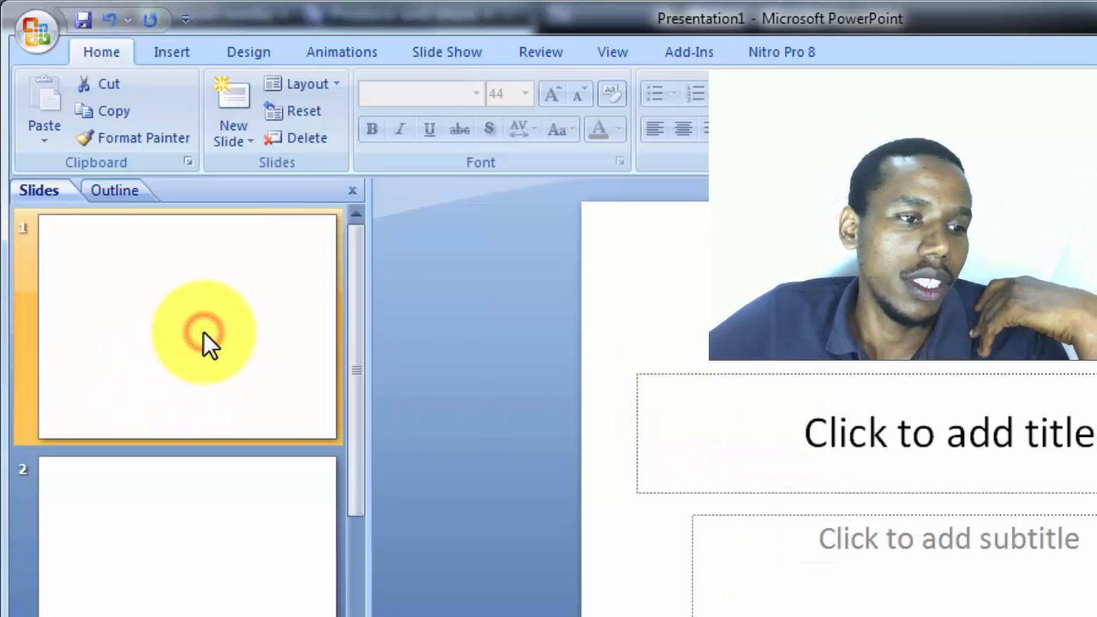
pyautogui.click(316, 137)
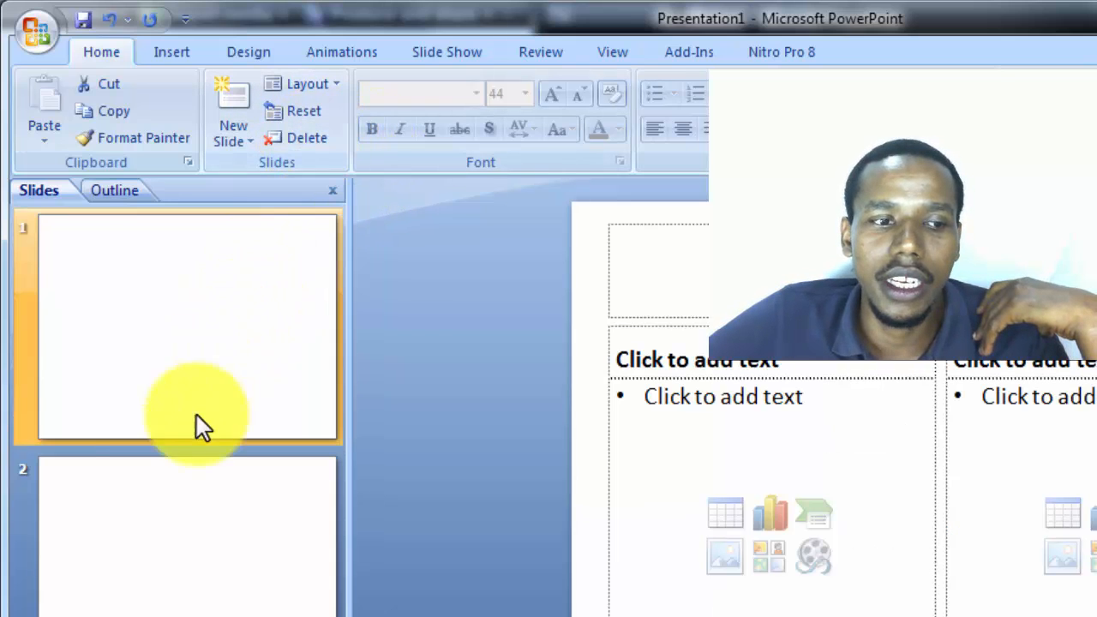
pyautogui.click(173, 535)
pyautogui.rightClick(173, 535)
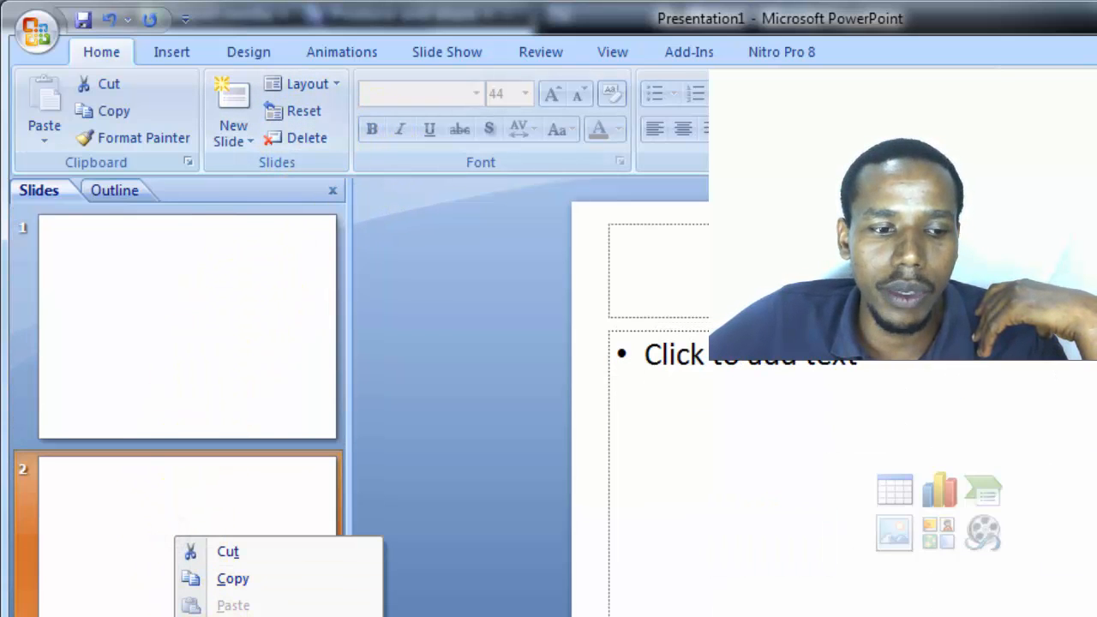
pyautogui.click(249, 616)
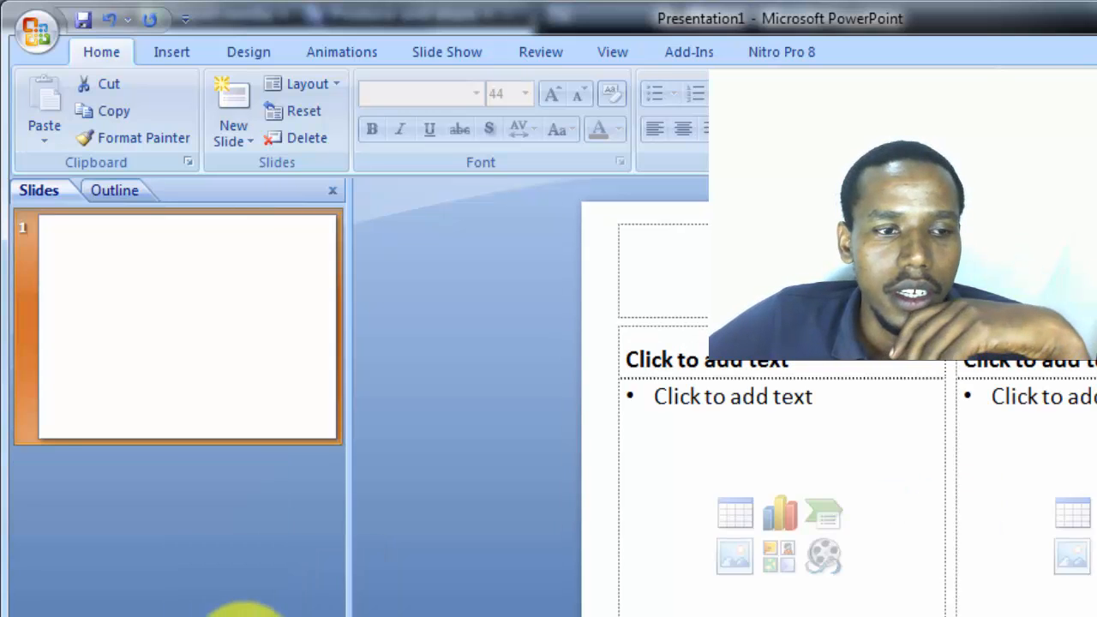
pyautogui.rightClick(185, 360)
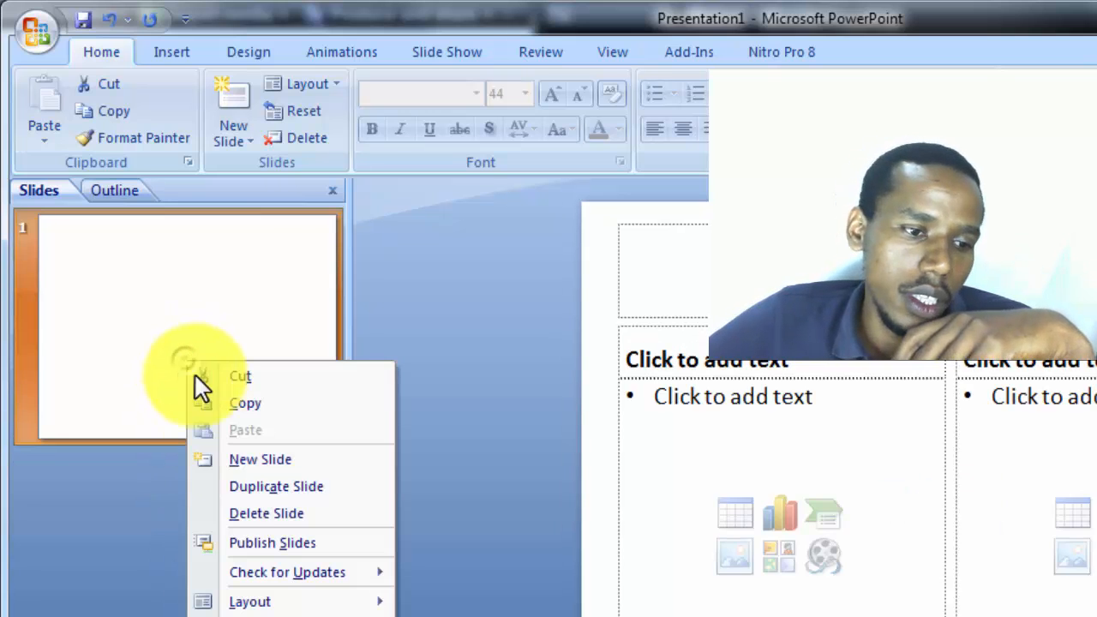
pyautogui.click(241, 518)
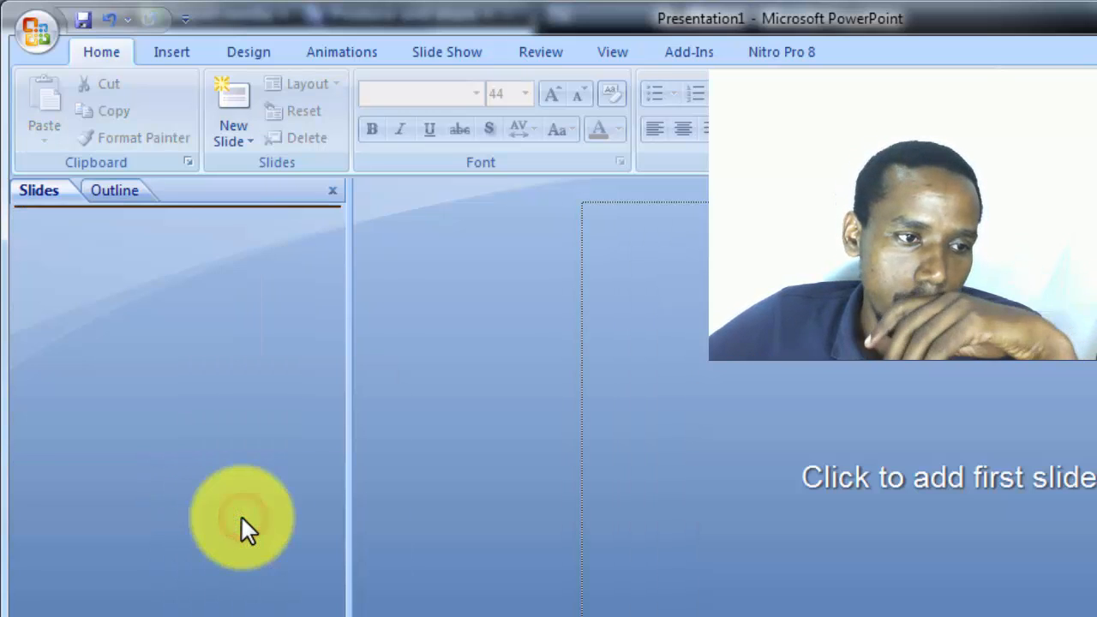
# - View the presentation's outline and return to the slide thumbnails
pyautogui.click(42, 184)
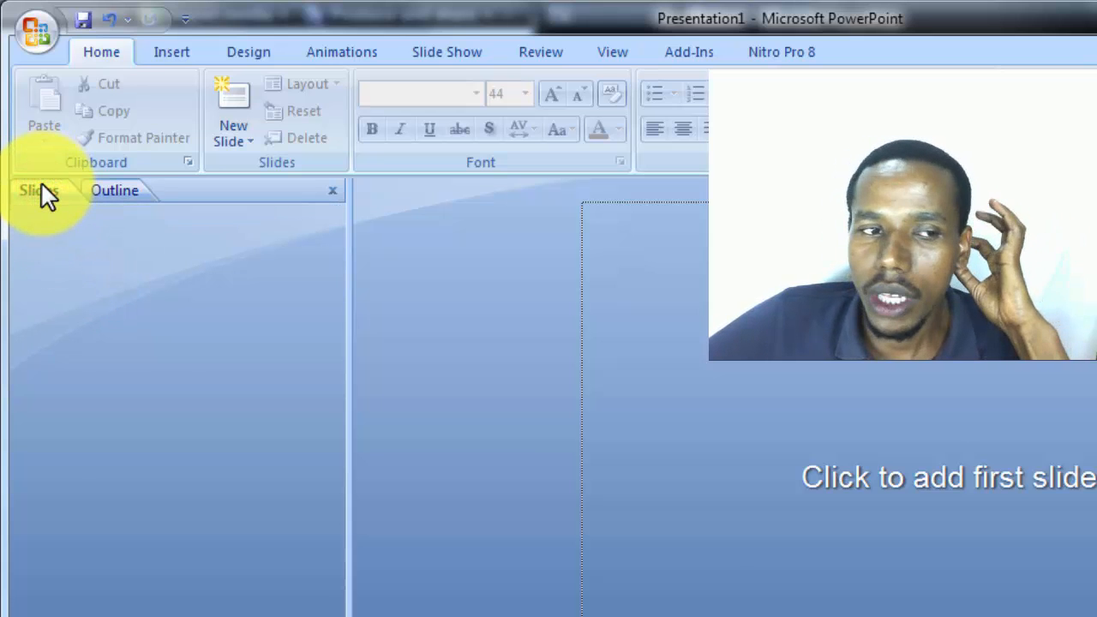
pyautogui.click(48, 189)
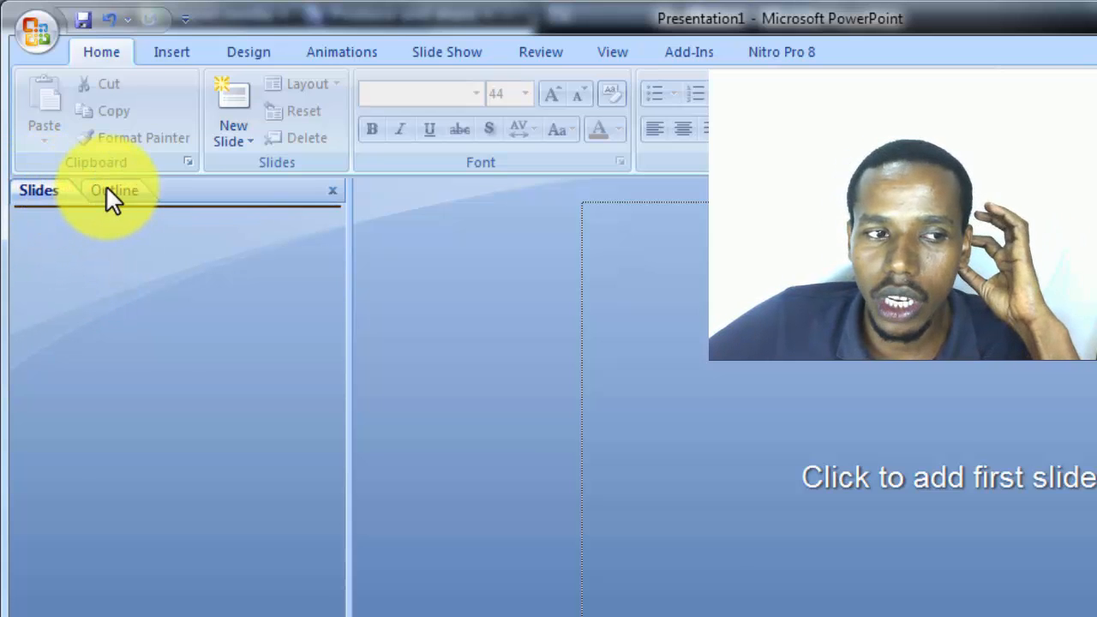
pyautogui.click(108, 188)
pyautogui.click(46, 186)
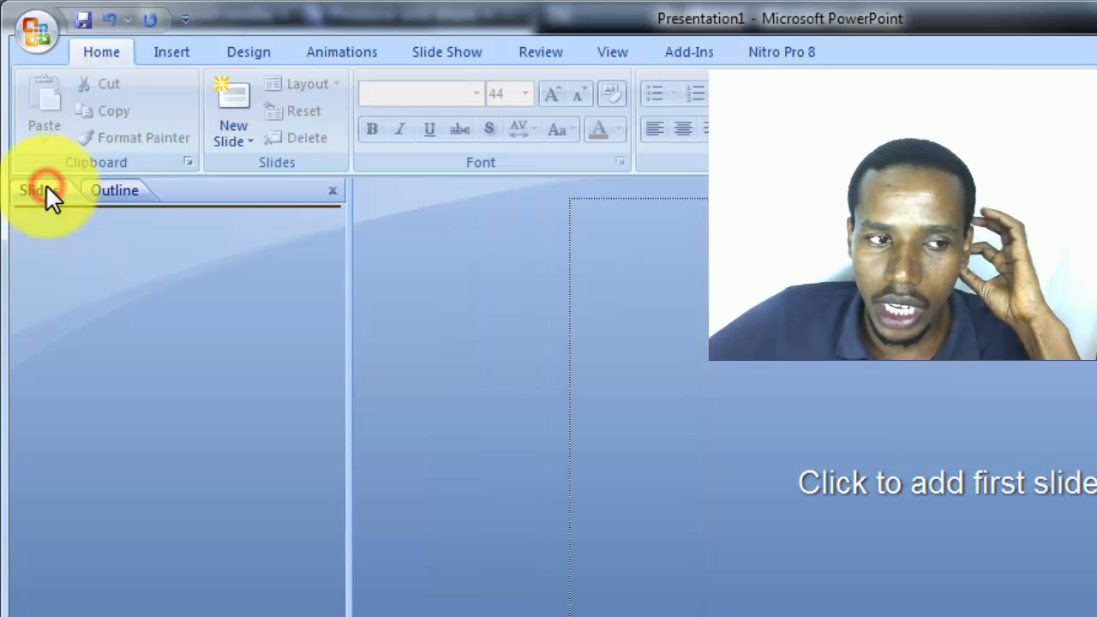
# - Add a new title slide and place the text cursor in its title placeholder
pyautogui.click(227, 99)
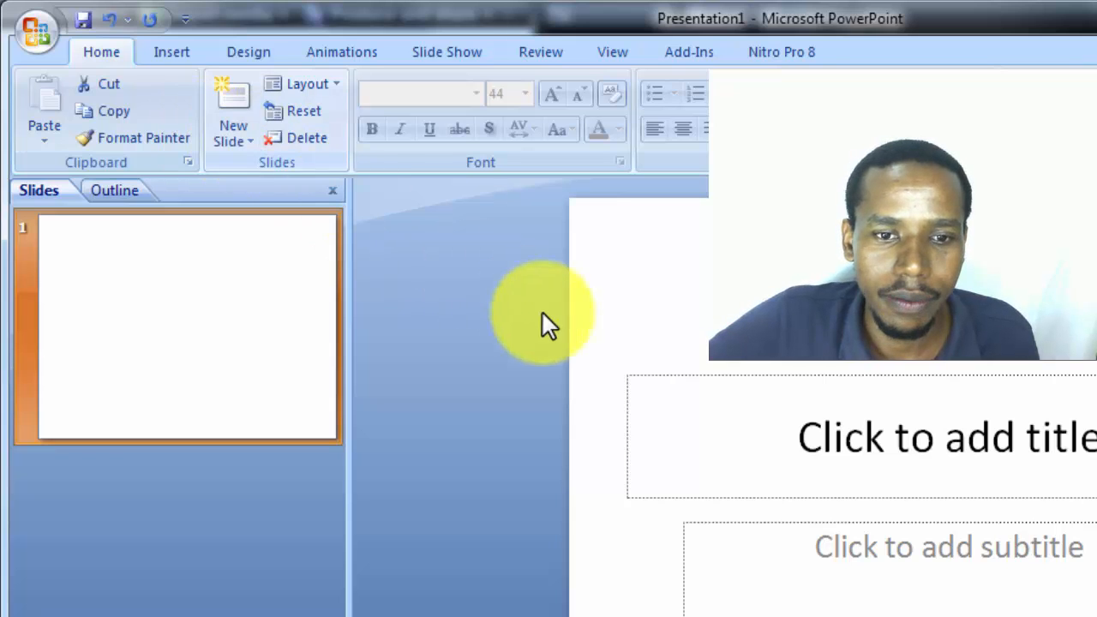
pyautogui.click(790, 421)
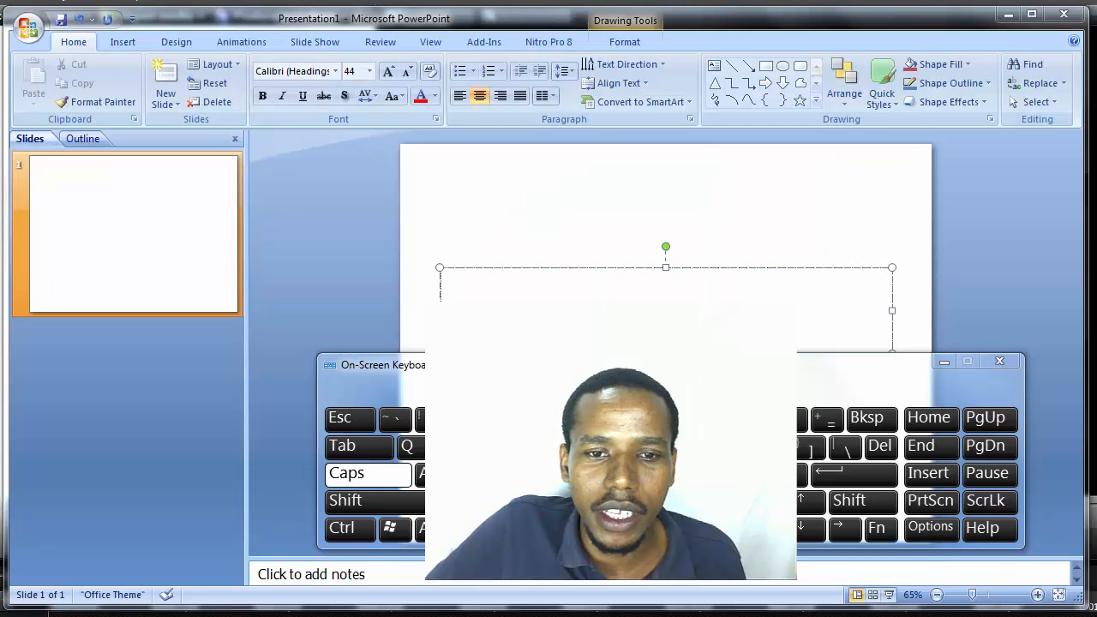
# - Move the on-screen keyboard lower to uncover the title placeholder, and place the text cursor in that placeholder
pyautogui.moveTo(635, 135); pyautogui.dragTo(630, 134)
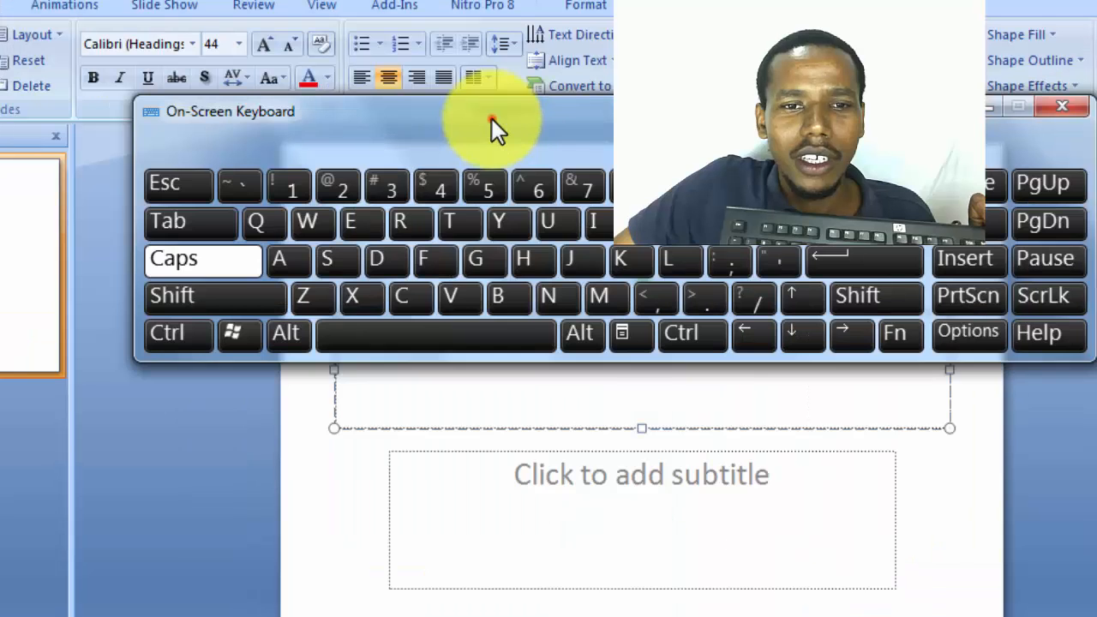
pyautogui.moveTo(492, 119); pyautogui.dragTo(496, 335)
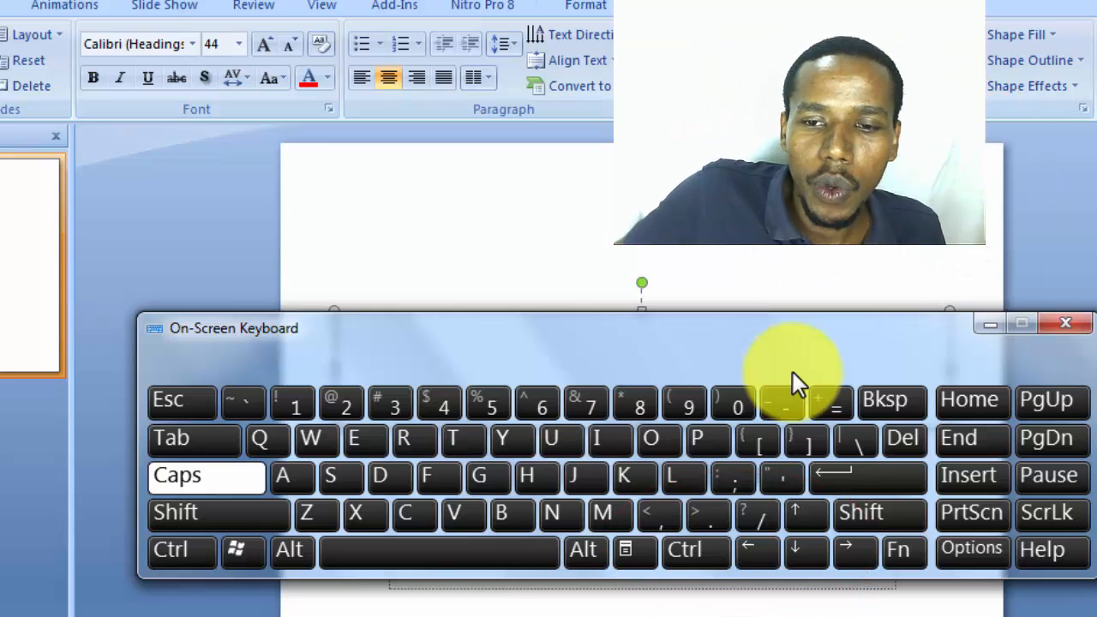
pyautogui.click(892, 348)
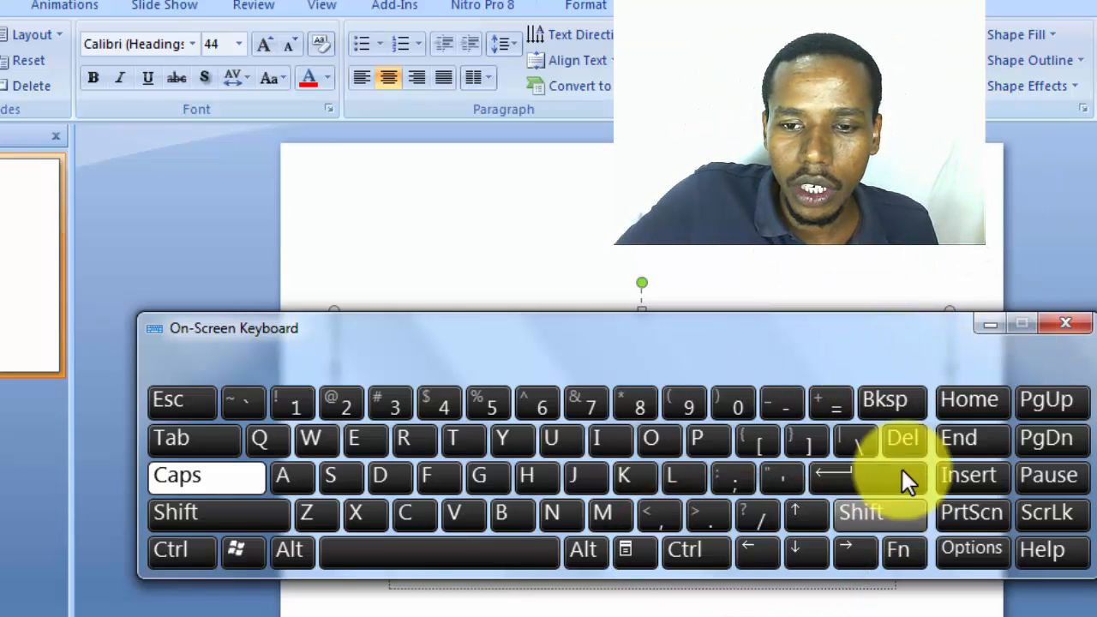
pyautogui.click(851, 341)
pyautogui.moveTo(865, 531); pyautogui.dragTo(865, 533)
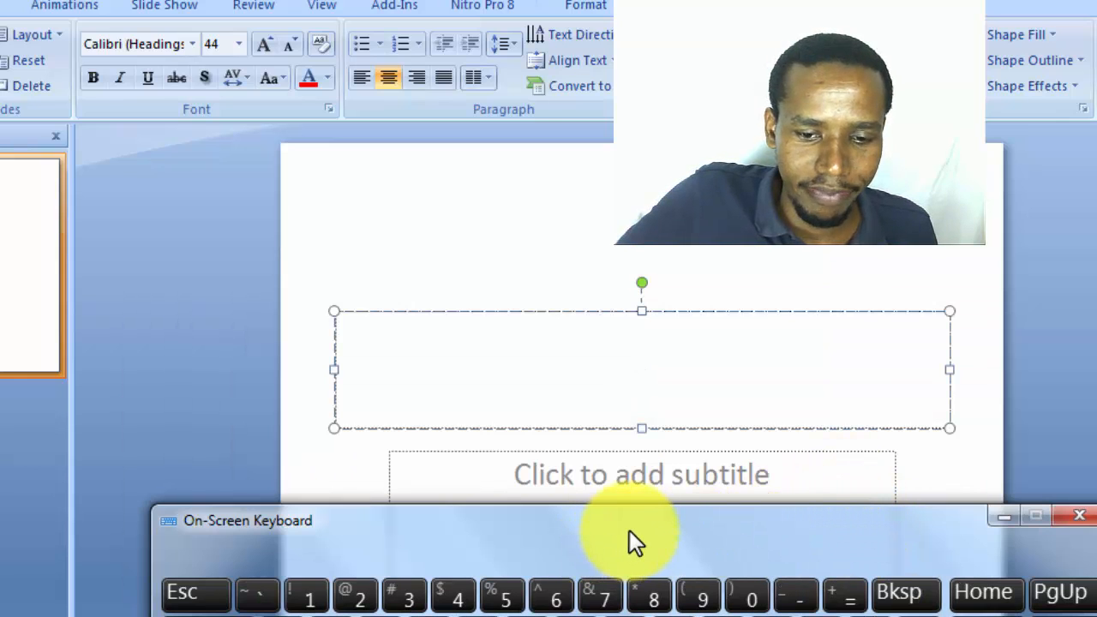
pyautogui.moveTo(629, 529); pyautogui.dragTo(612, 497)
pyautogui.click(600, 381)
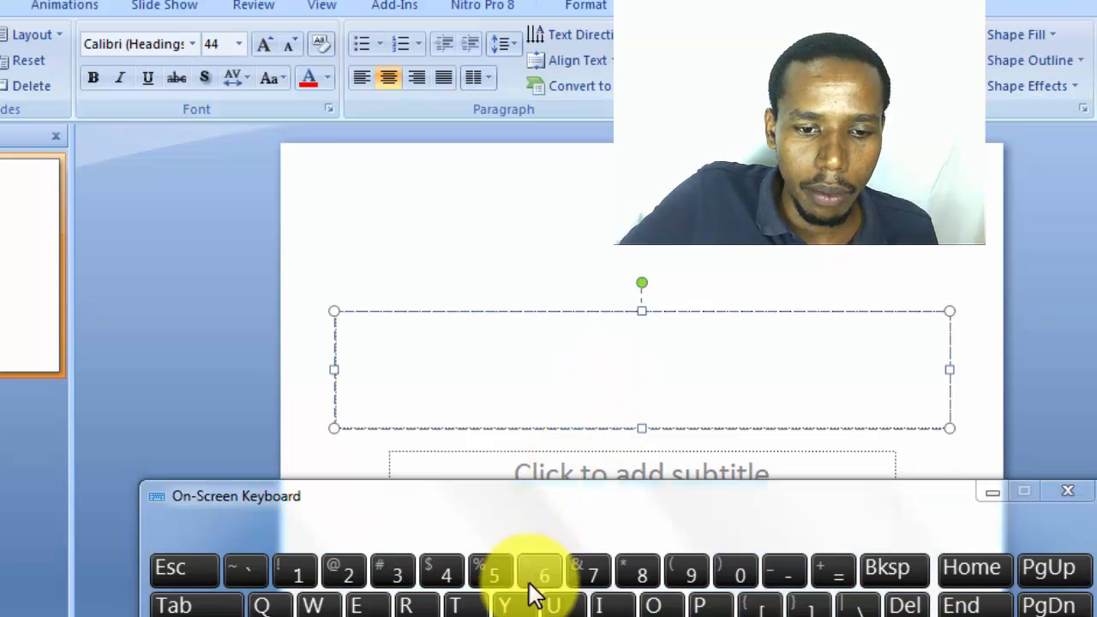
# - Enter TANZANIA in capital letters as the slide title, using the on-screen keyboard
pyautogui.click(476, 605)
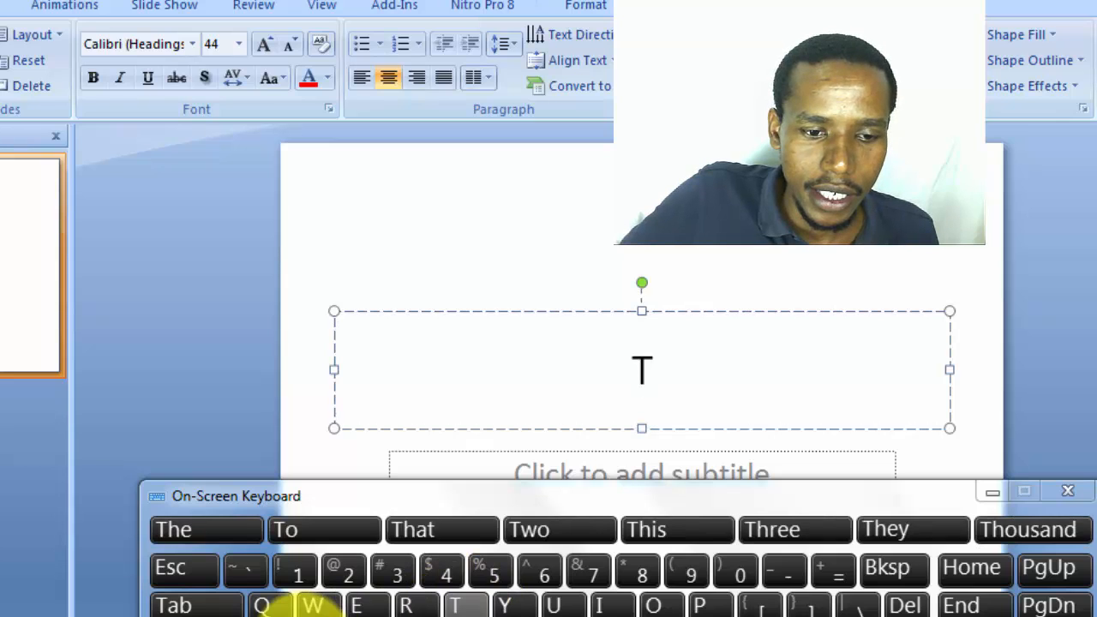
pyautogui.click(319, 613)
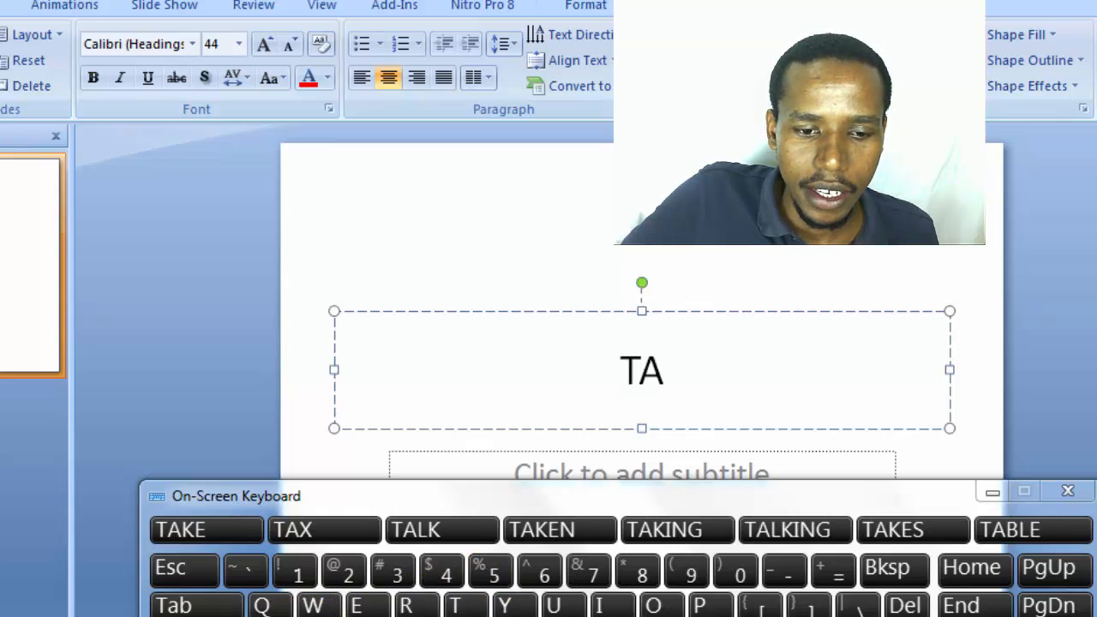
pyautogui.write('NZ')
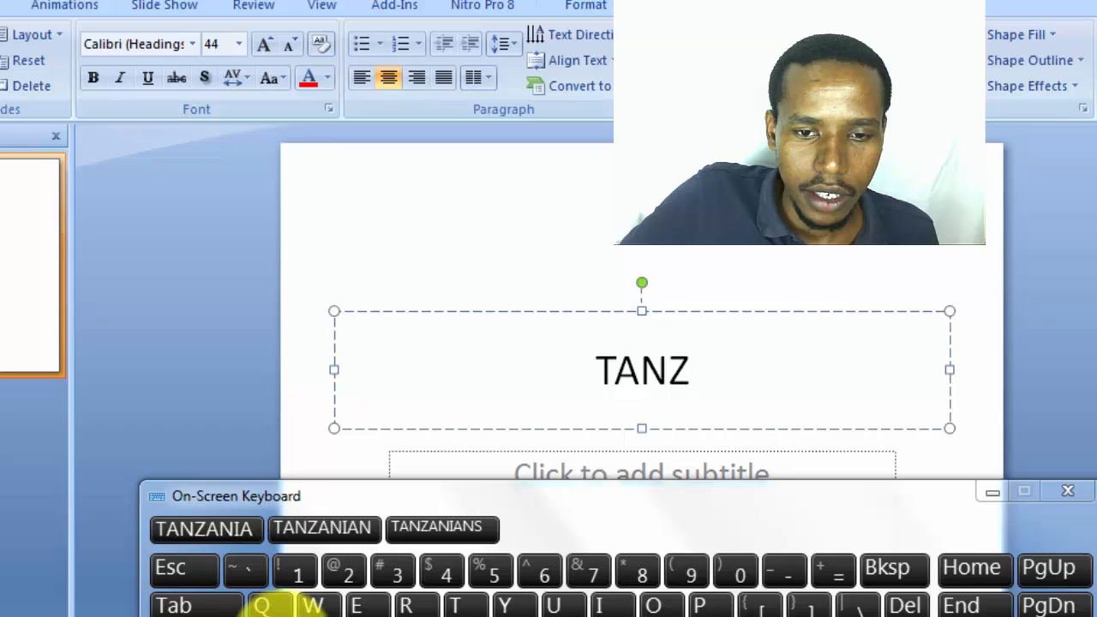
pyautogui.write('AN')
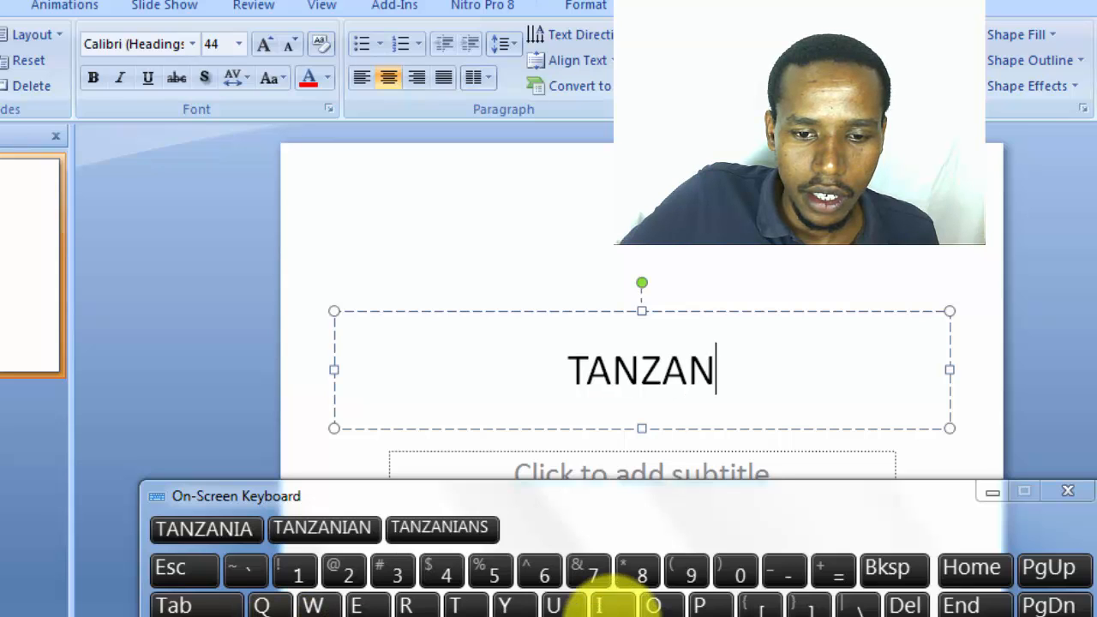
pyautogui.write('IA')
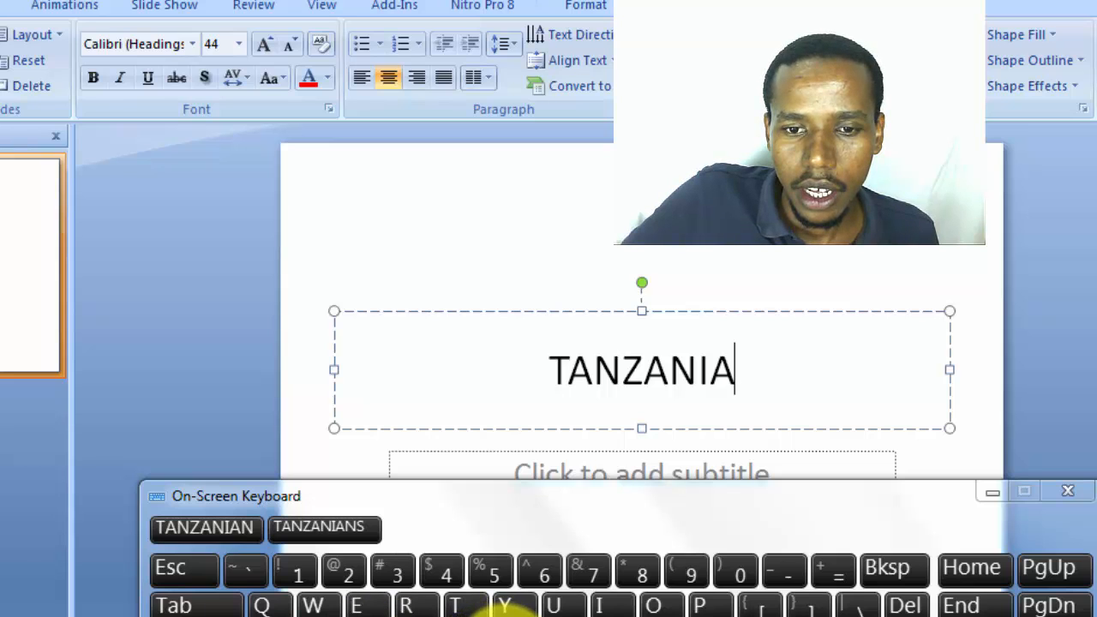
# - Enlarge the title text TANZANIA stepwise to font size 88, and reduce it to font size 16
pyautogui.moveTo(742, 386); pyautogui.dragTo(428, 388)
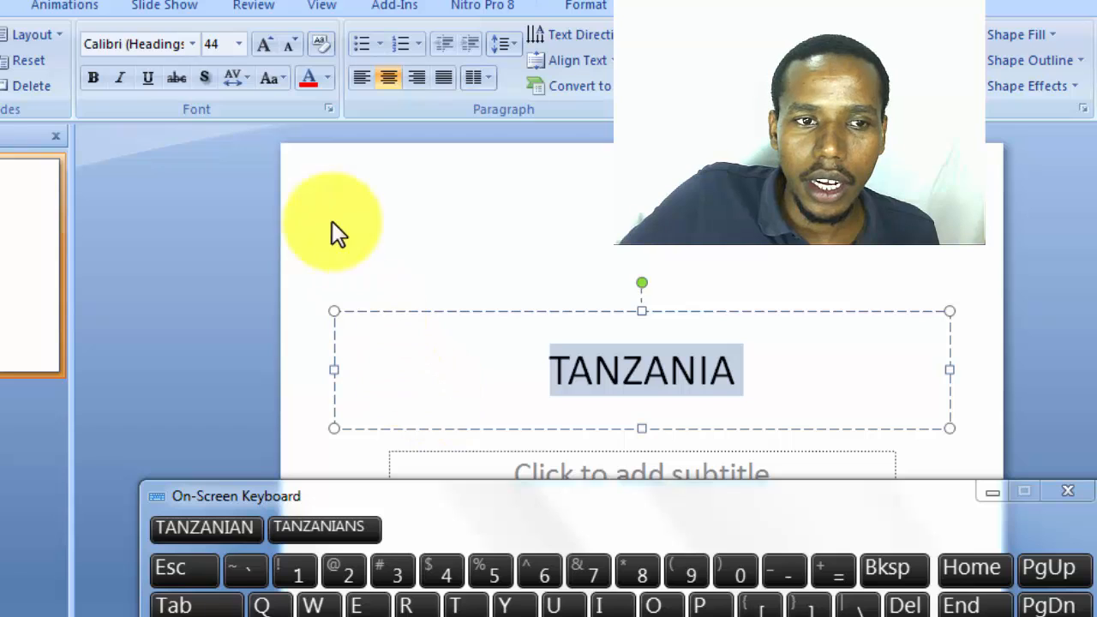
pyautogui.click(265, 43)
pyautogui.click(266, 42)
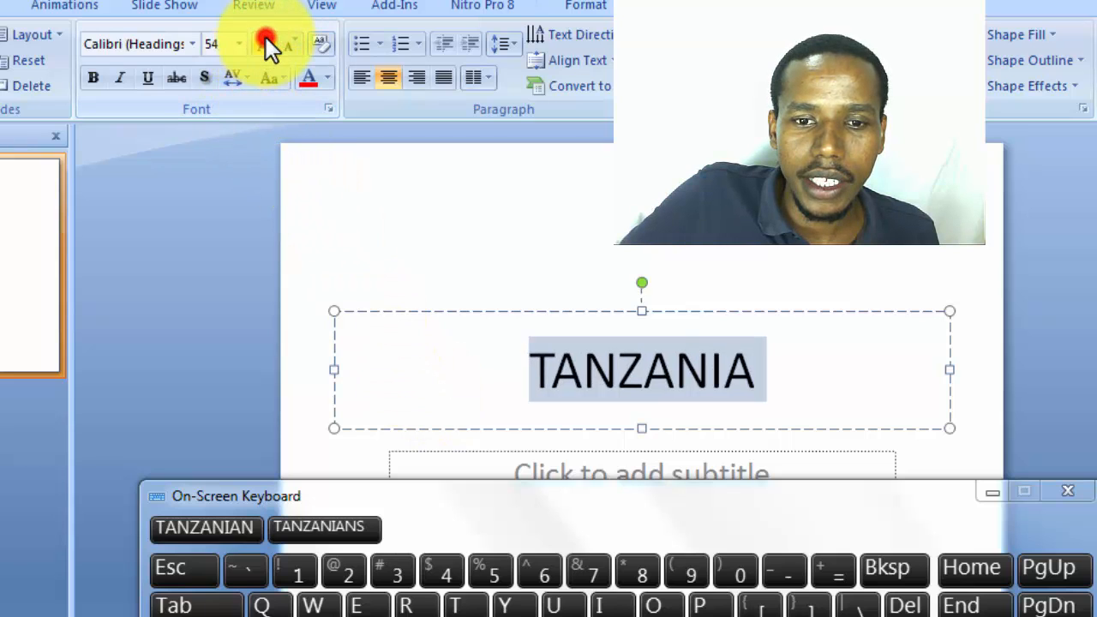
pyautogui.click(266, 43)
pyautogui.click(266, 43)
pyautogui.click(265, 43)
pyautogui.click(266, 43)
pyautogui.click(266, 43)
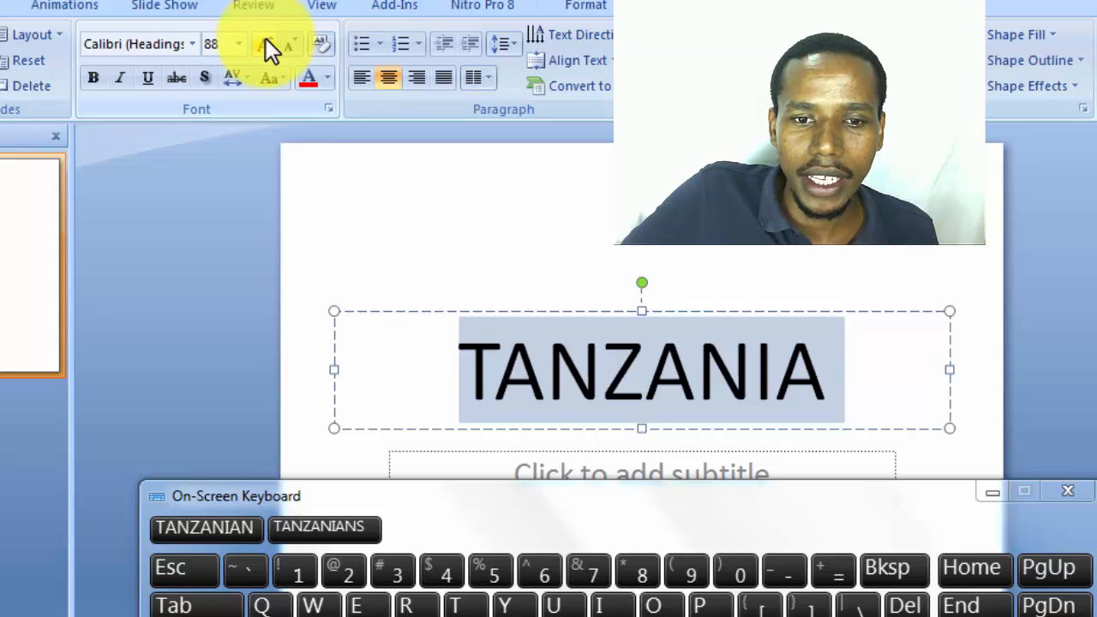
pyautogui.click(237, 42)
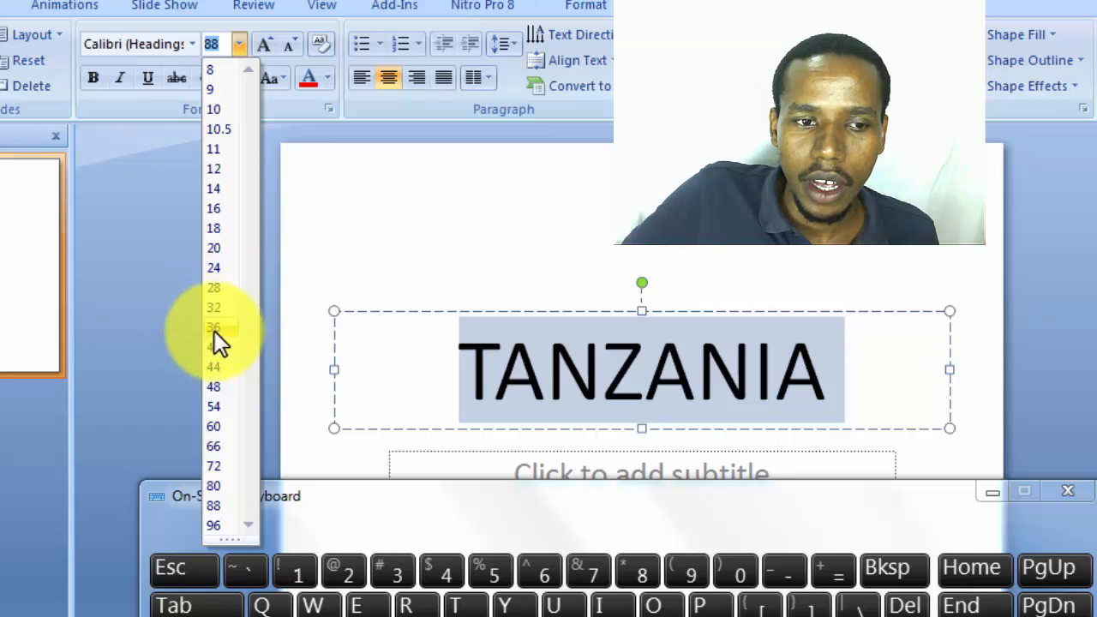
pyautogui.click(216, 209)
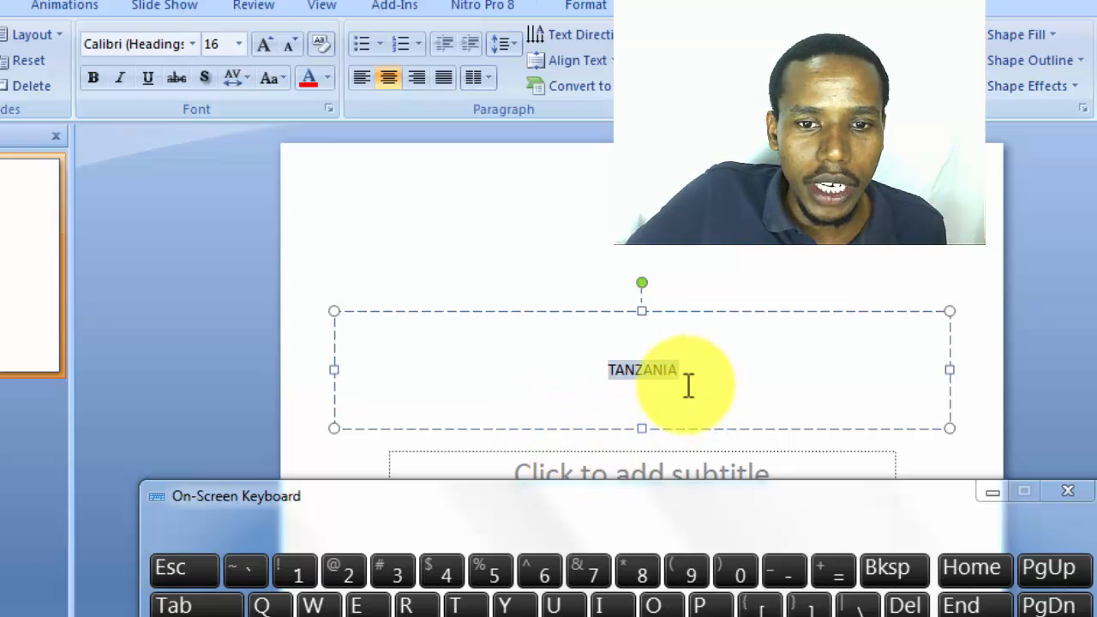
# - Replace the title text TANZANIA with the single word Environment
pyautogui.press('BackSpace')
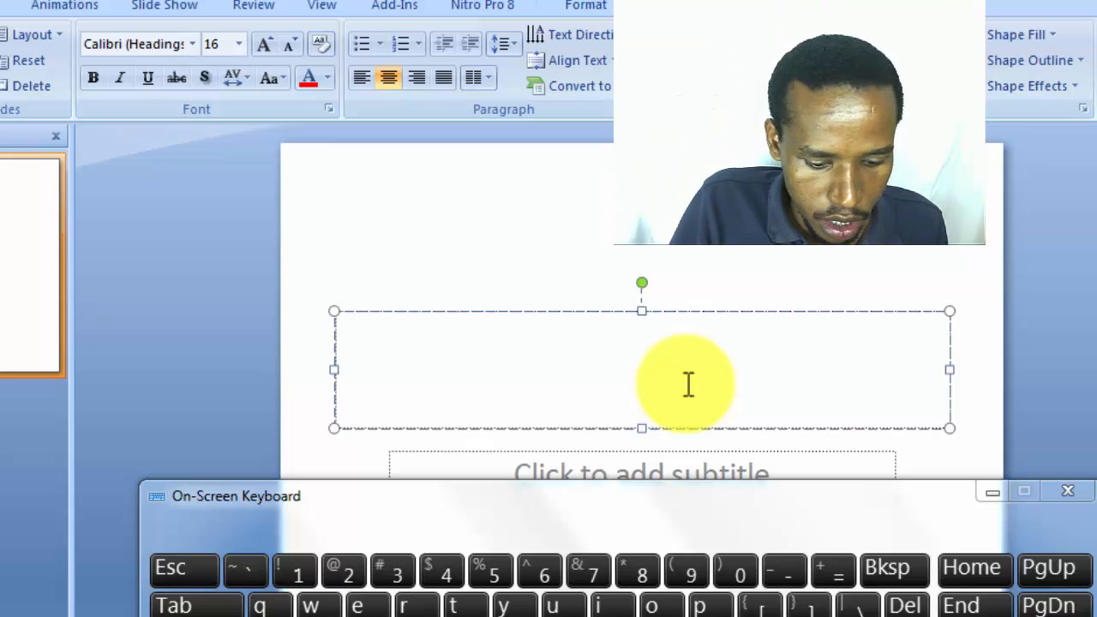
pyautogui.write('env')
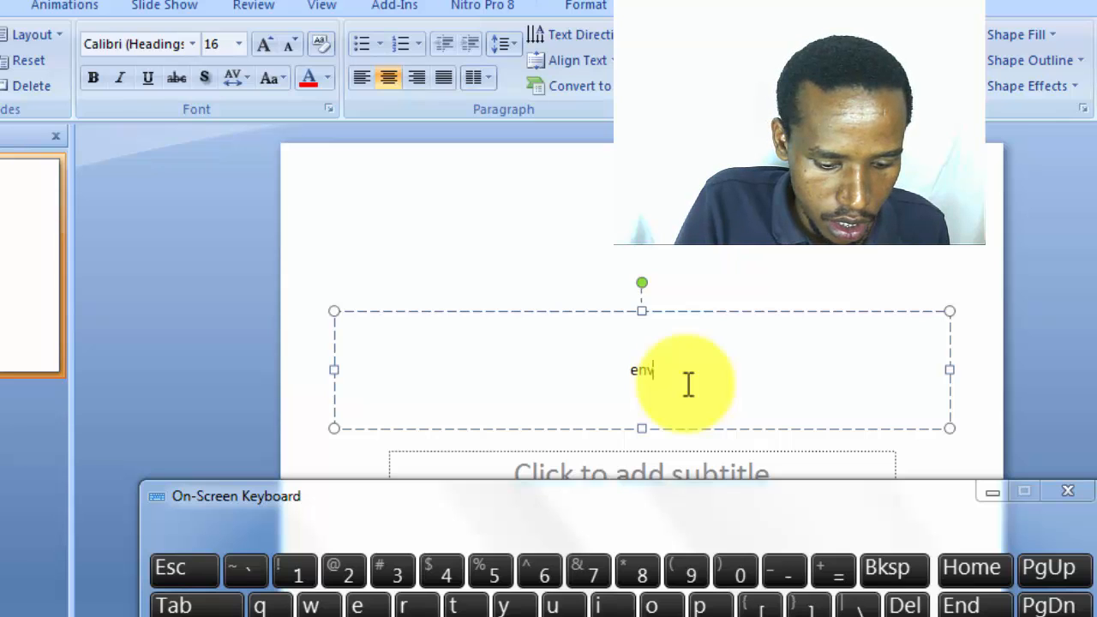
pyautogui.write('ironm')
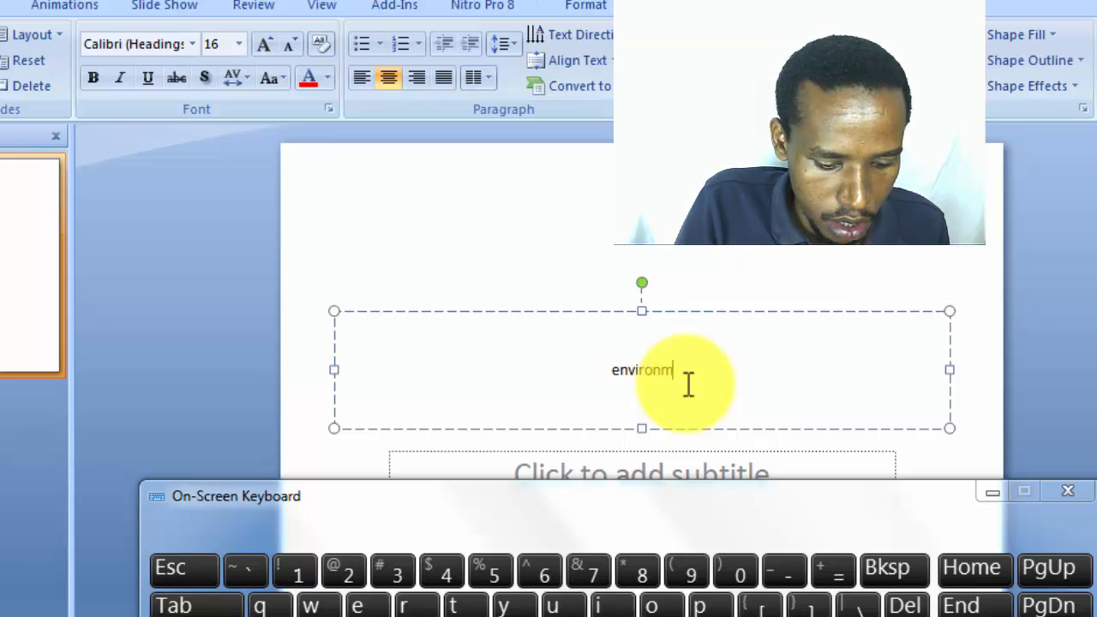
pyautogui.write('ent')
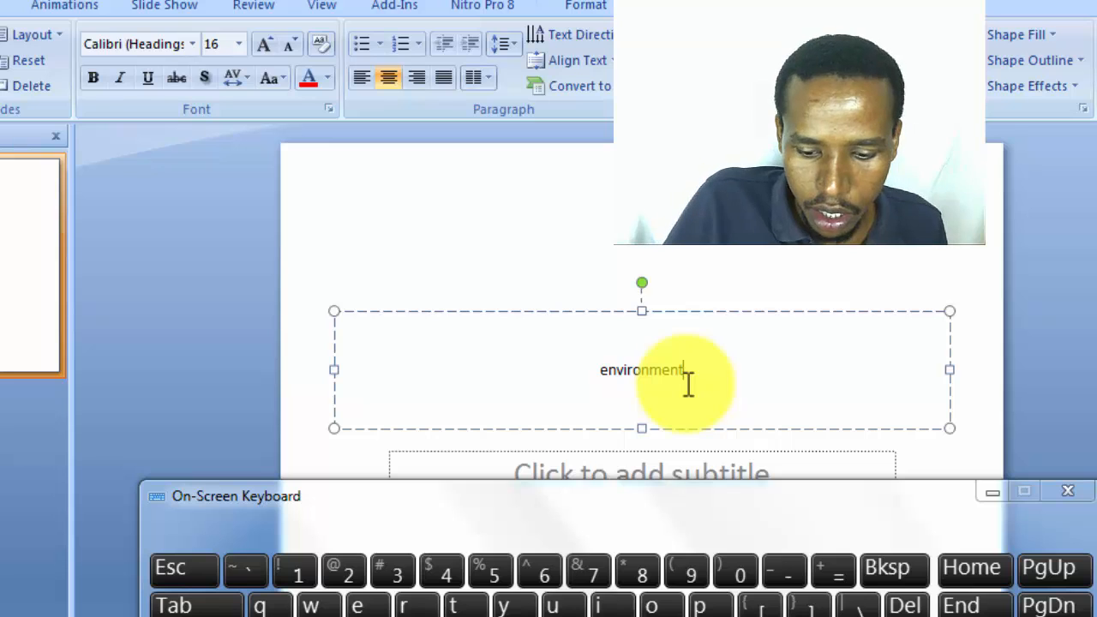
pyautogui.press('Return')
pyautogui.press('BackSpace')
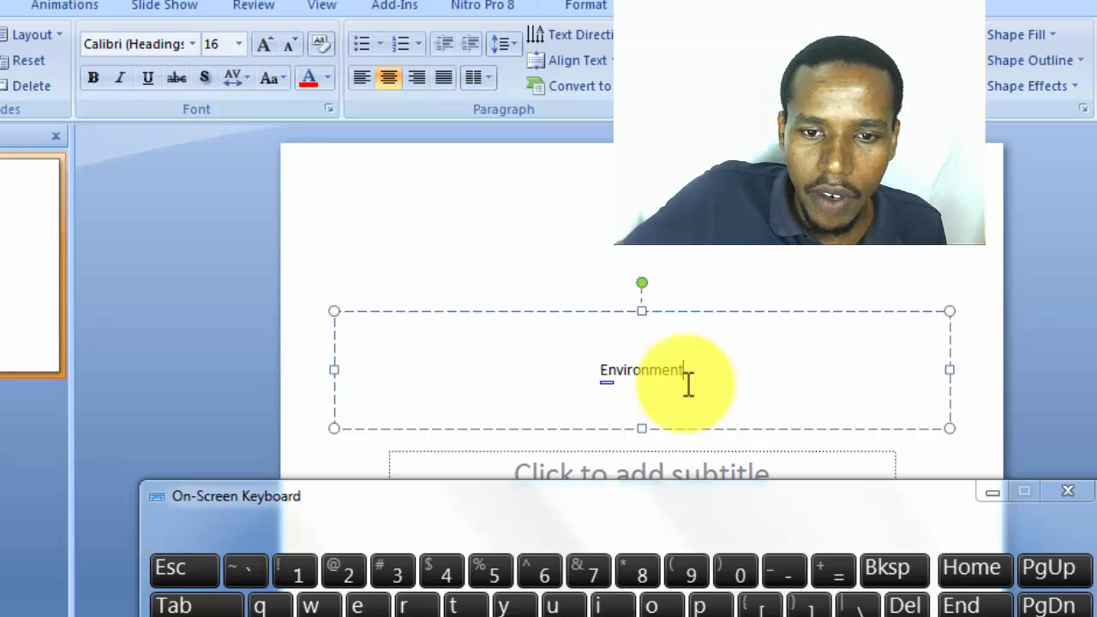
# - Select the title word Environment and enlarge its font to size 96
pyautogui.moveTo(701, 380); pyautogui.dragTo(588, 374)
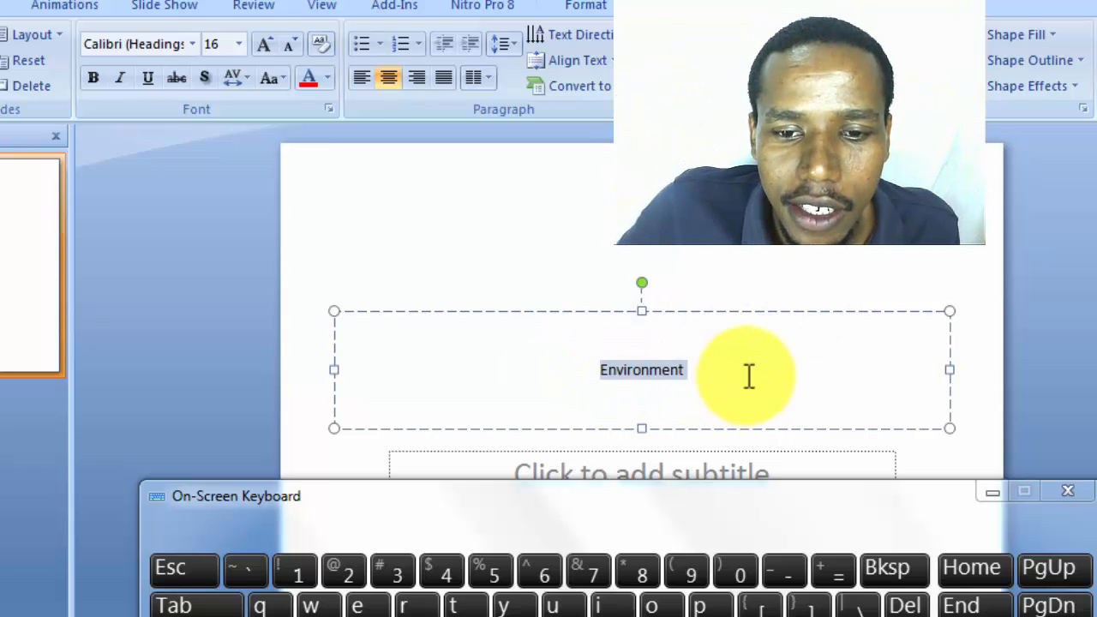
pyautogui.moveTo(747, 374); pyautogui.dragTo(566, 378)
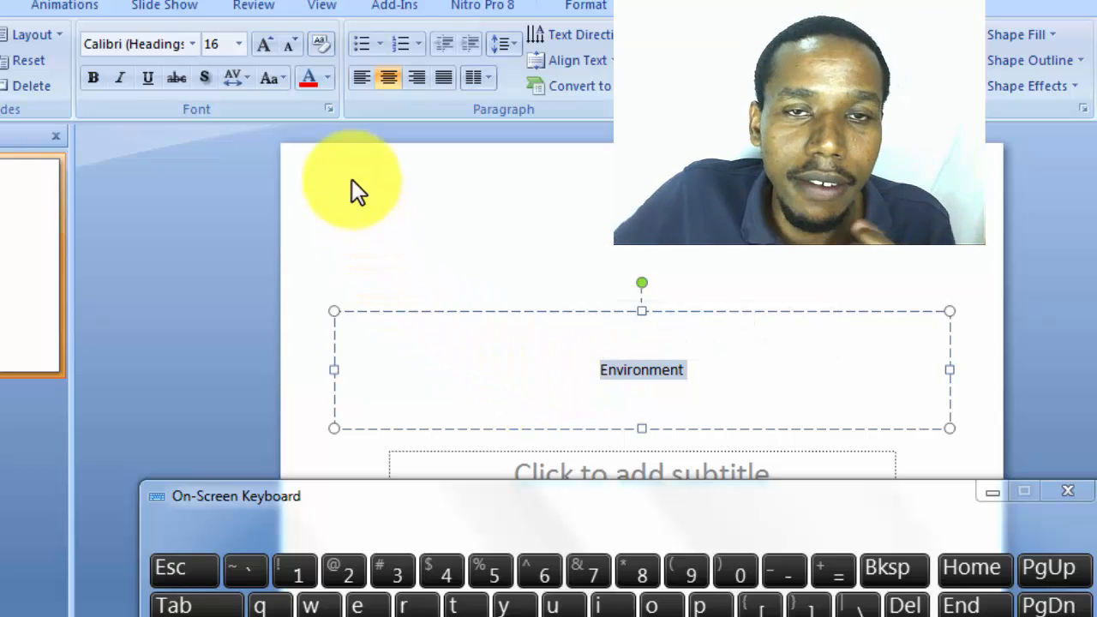
pyautogui.click(241, 43)
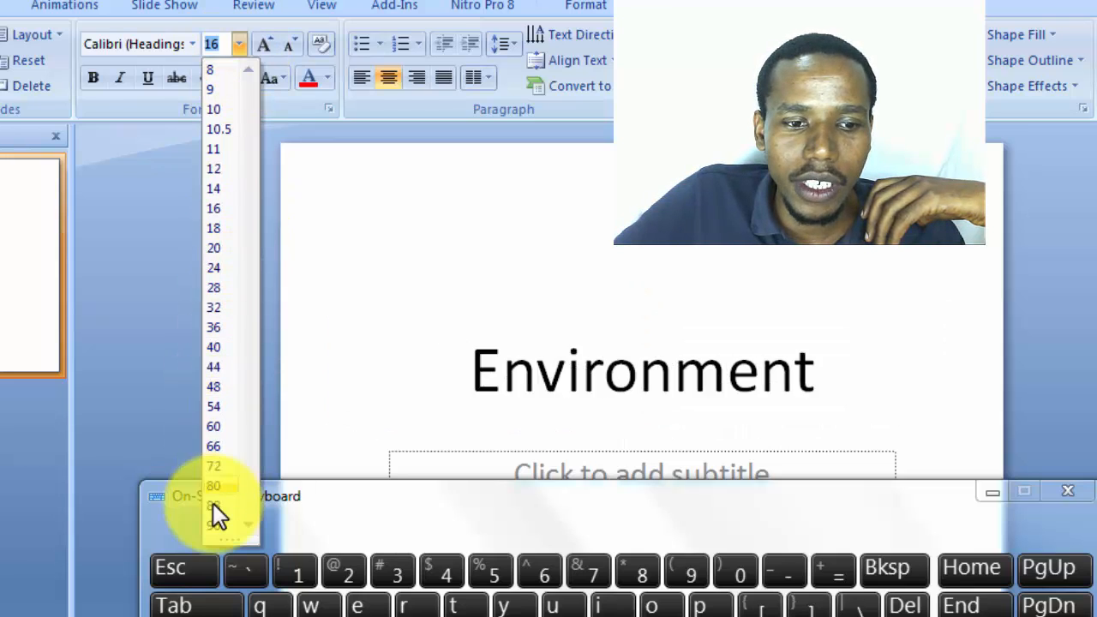
pyautogui.press('Return')
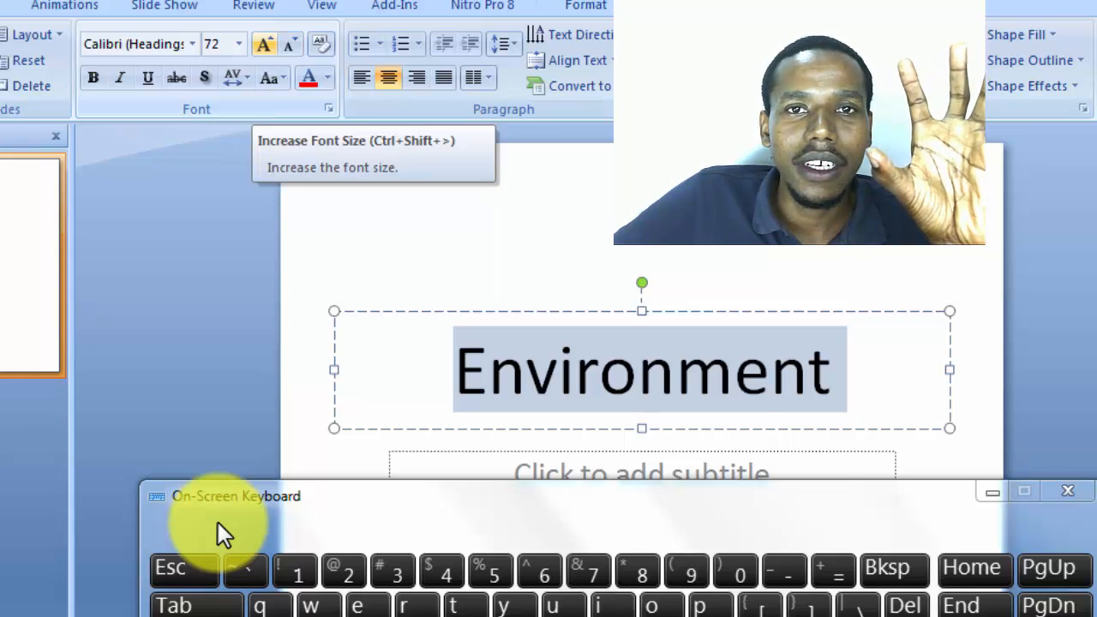
pyautogui.hotkey('ctrl', 'shift', '.')
pyautogui.hotkey('ctrl', 'shift', '.')
pyautogui.hotkey('ctrl', 'shift', '.')
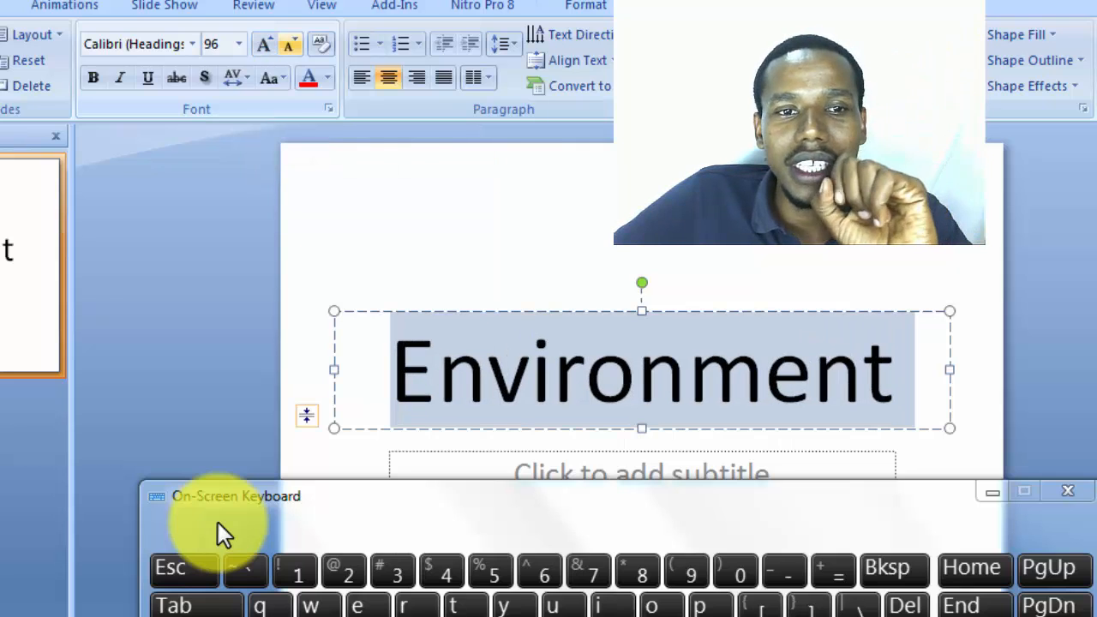
# - Shrink the selected title text step by step to font size 48
pyautogui.hotkey('ctrl', 'shift', ',')
pyautogui.hotkey('ctrl', 'shift', ',')
pyautogui.hotkey('ctrl', 'shift', ',')
pyautogui.hotkey('ctrl', 'shift', ',')
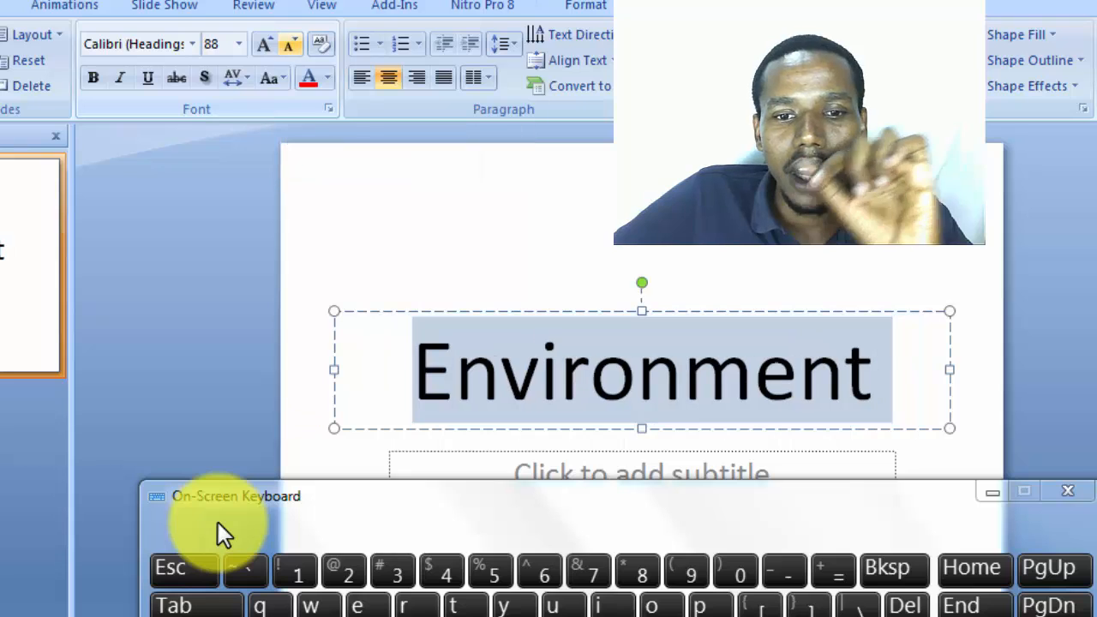
pyautogui.hotkey('ctrl', 'shift', ',')
pyautogui.hotkey('ctrl', 'shift', ',')
pyautogui.hotkey('ctrl', 'shift', ',')
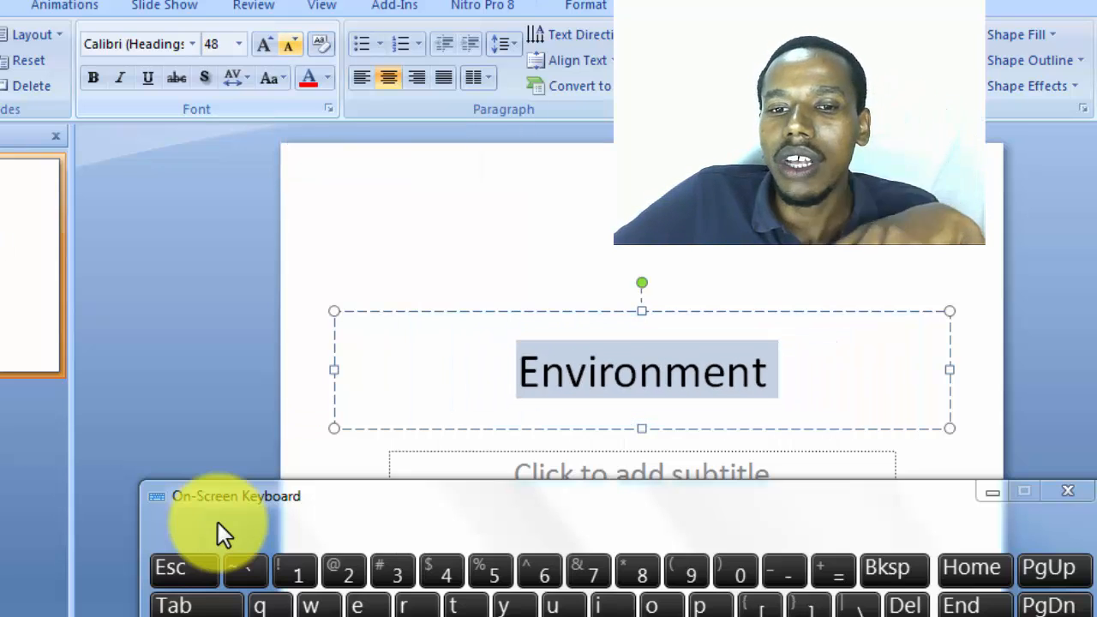
# - Enlarge the title text Environment step by step up to font size 115, and bring it back down to 96
pyautogui.hotkey('ctrl', 'shift', '.')
pyautogui.hotkey('ctrl', 'shift', '.')
pyautogui.hotkey('ctrl', 'shift', '.')
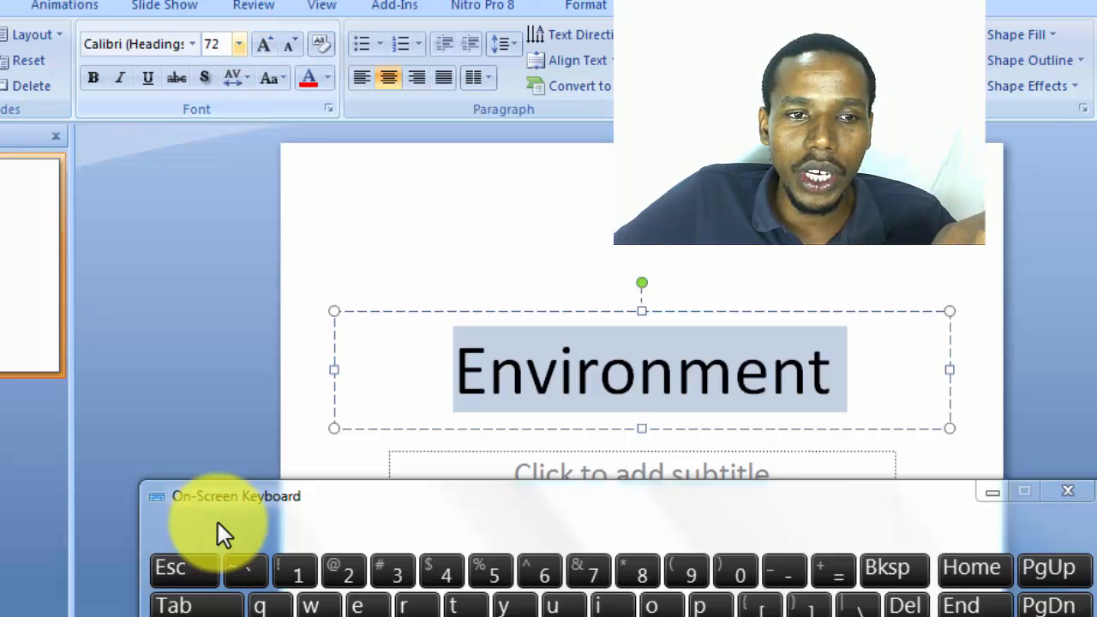
pyautogui.hotkey('ctrl', 'shift', '.')
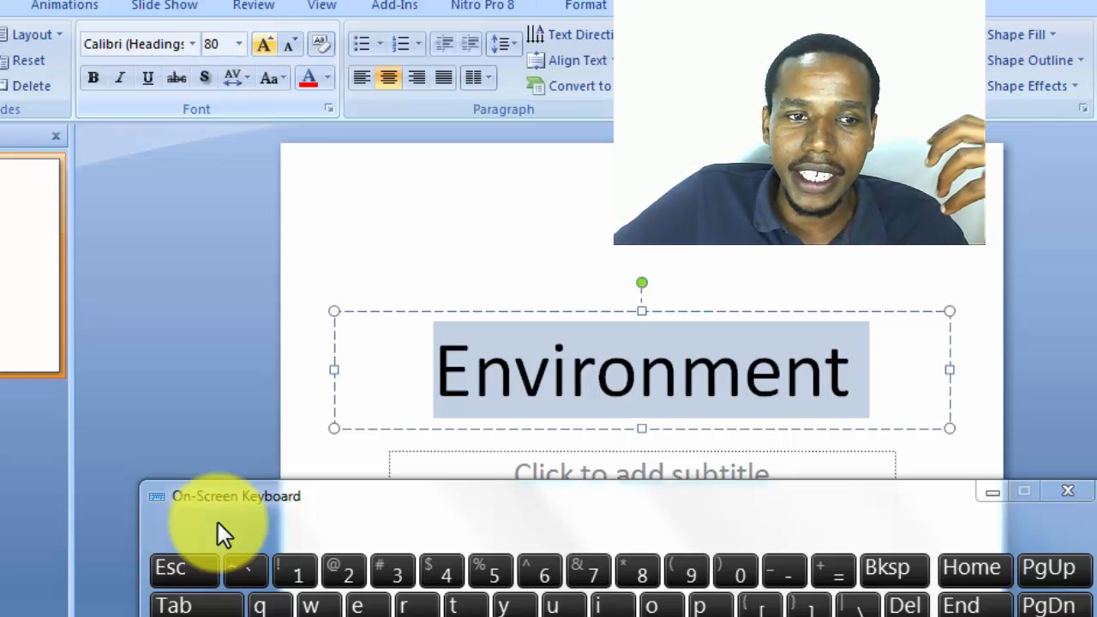
pyautogui.hotkey('ctrl', 'shift', '.')
pyautogui.hotkey('ctrl', 'shift', '.')
pyautogui.hotkey('ctrl', 'shift', '.')
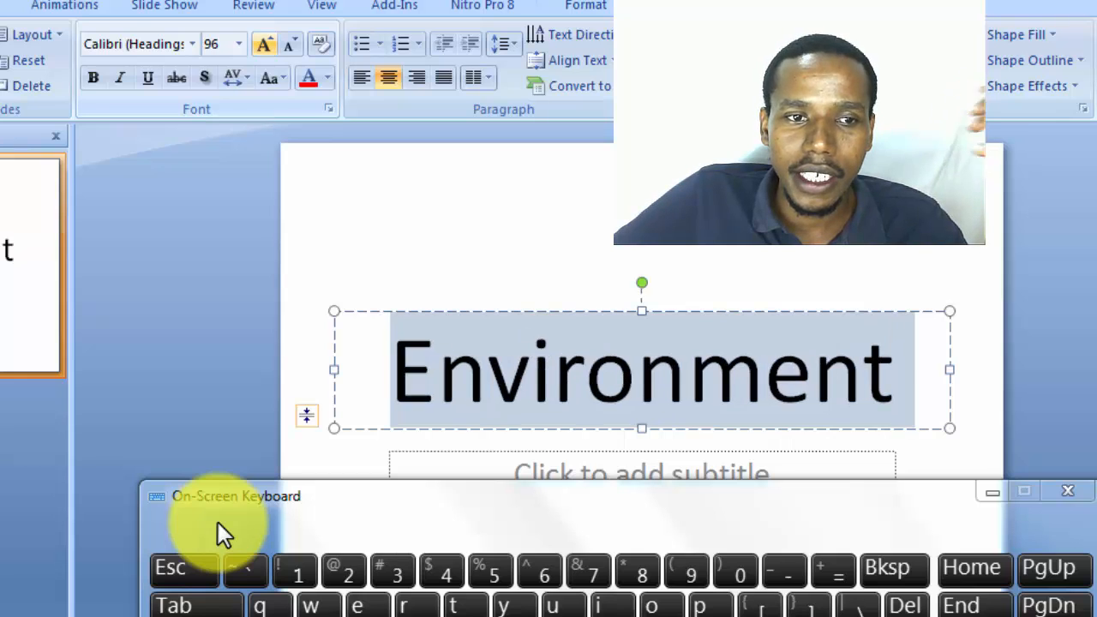
pyautogui.hotkey('ctrl', 'shift', '.')
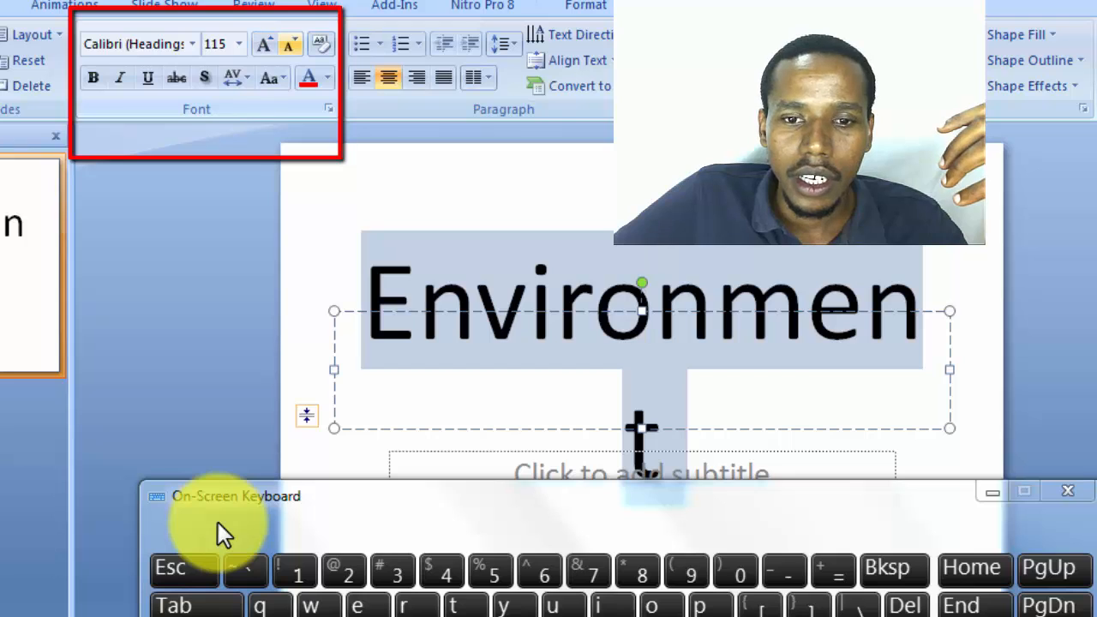
pyautogui.hotkey('ctrl', 'shift', ',')
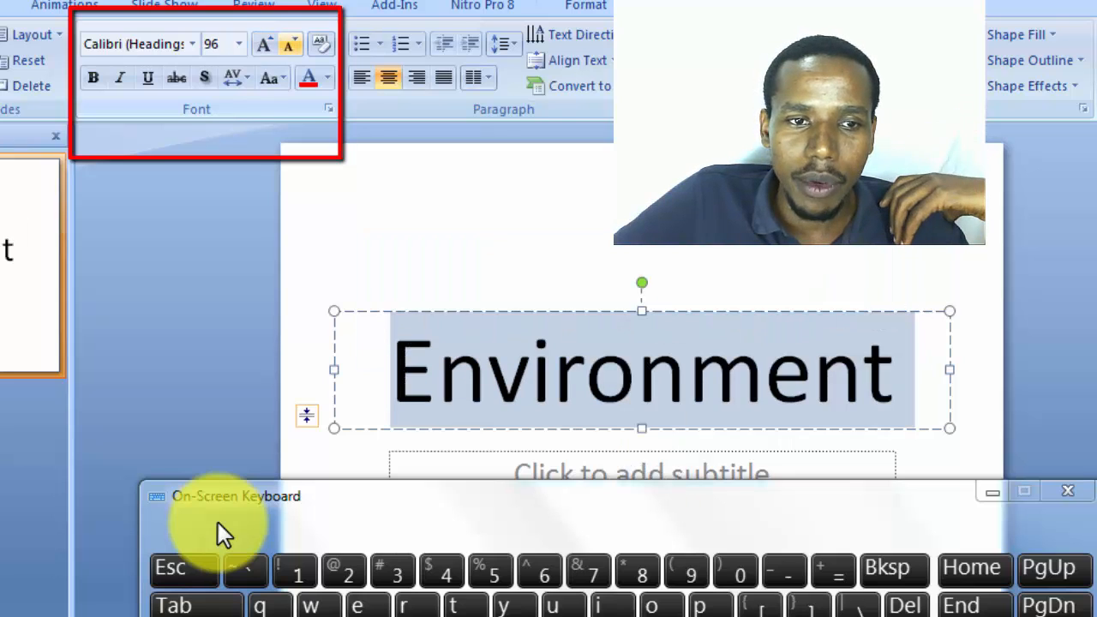
# - Deselect the title placeholder and select the whole word Environment again
pyautogui.press('Escape')
pyautogui.press('Escape')
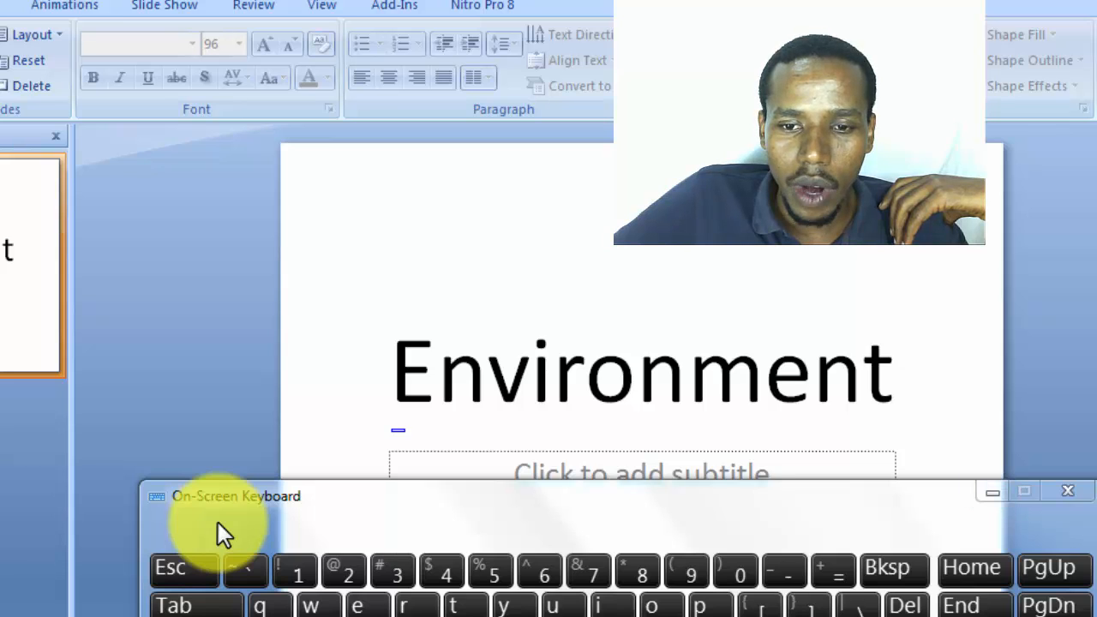
pyautogui.click(812, 370)
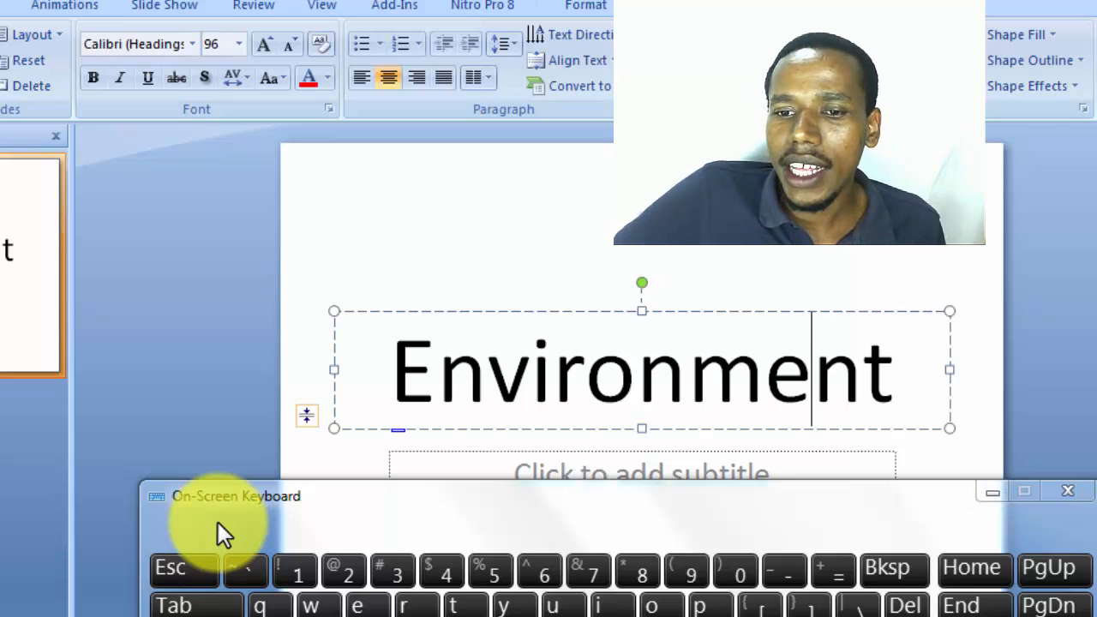
pyautogui.moveTo(898, 370); pyautogui.dragTo(391, 370)
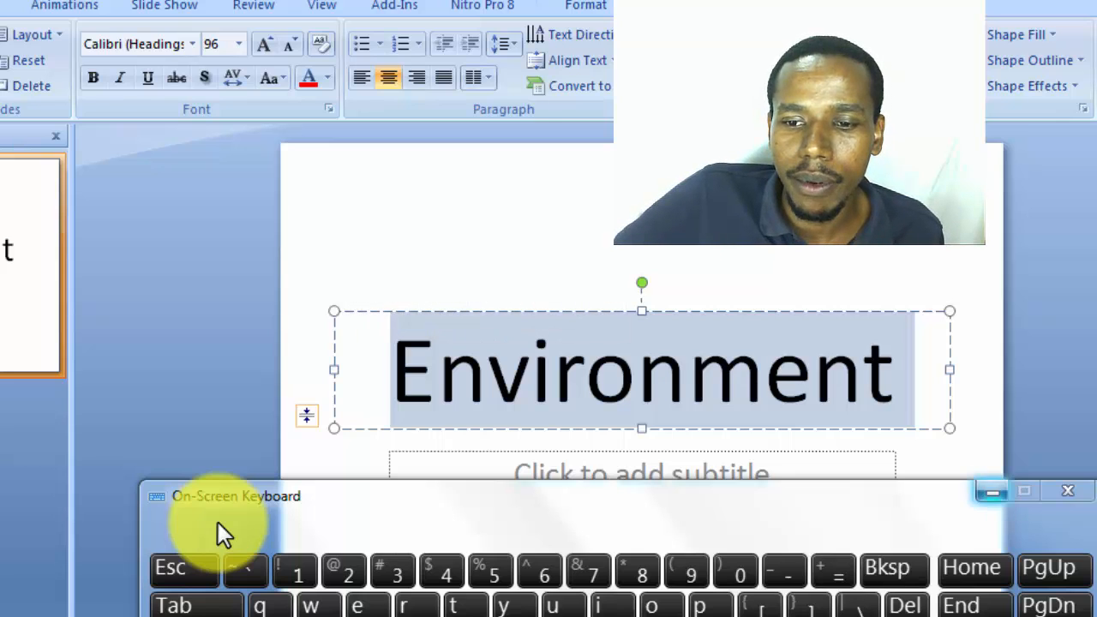
# - Minimize the on-screen keyboard, change the font of the whole title Environment to Algerian, and reduce its size to 88
pyautogui.click(993, 491)
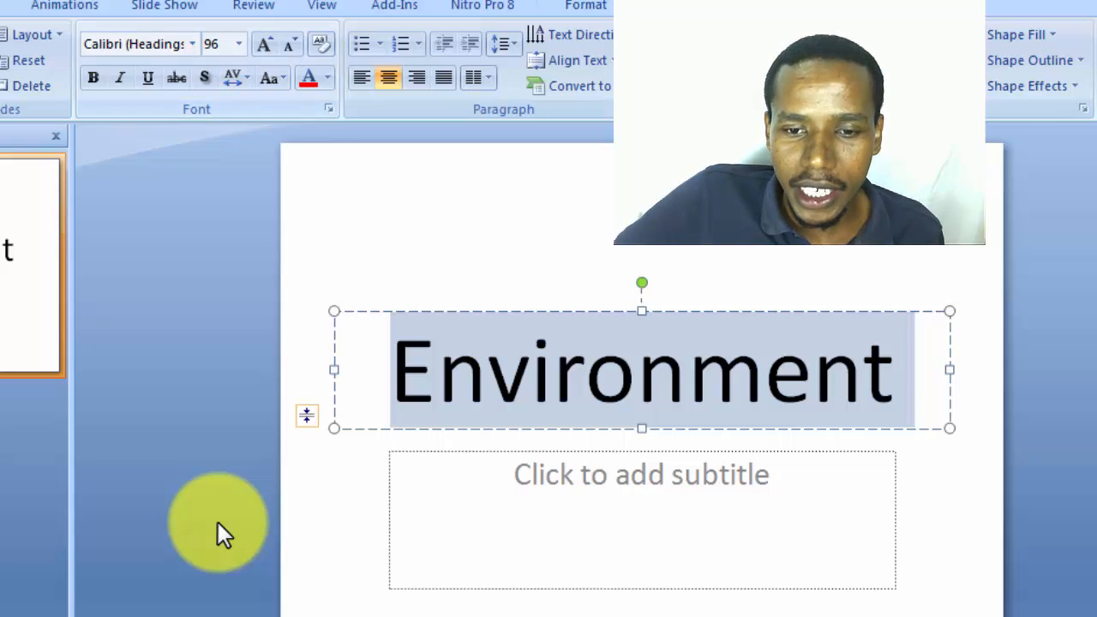
pyautogui.click(687, 373)
pyautogui.hotkey('ctrl', 'a')
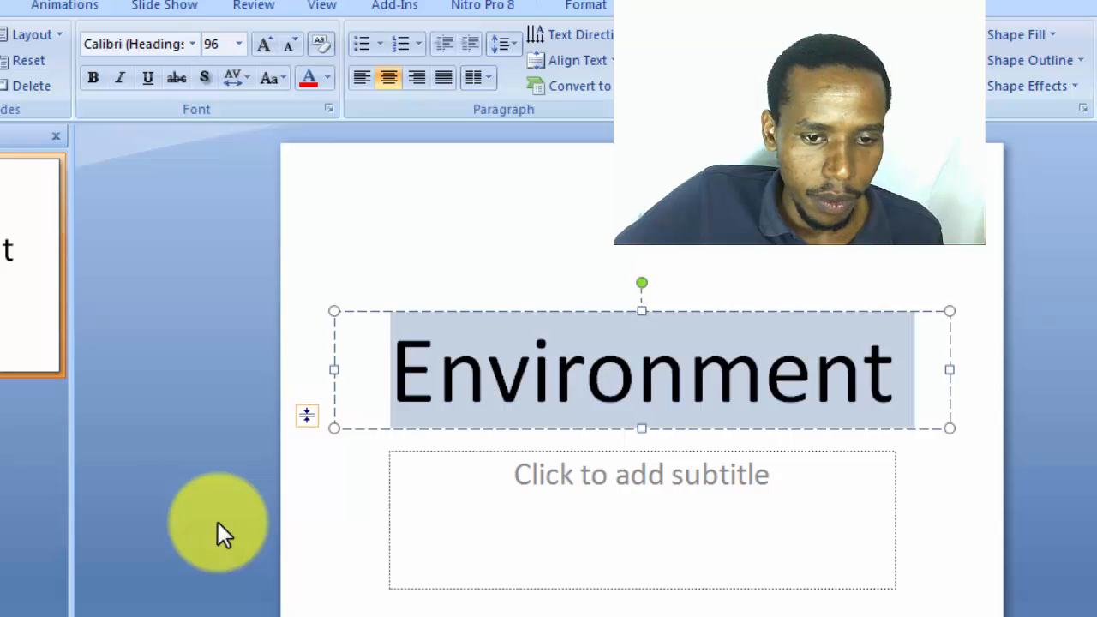
pyautogui.click(193, 44)
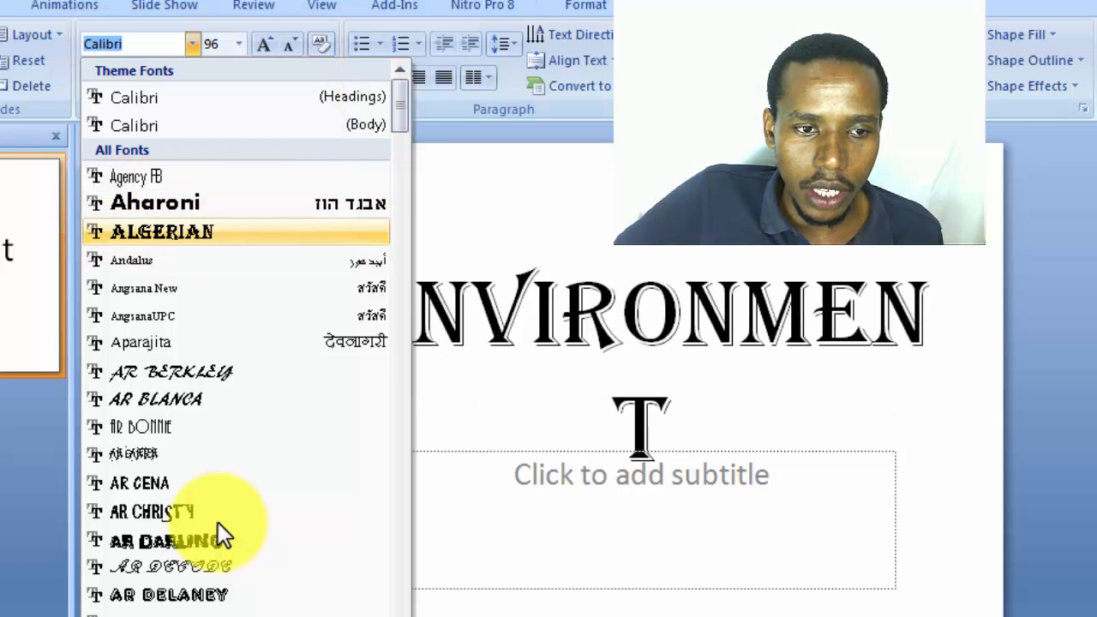
pyautogui.press('Return')
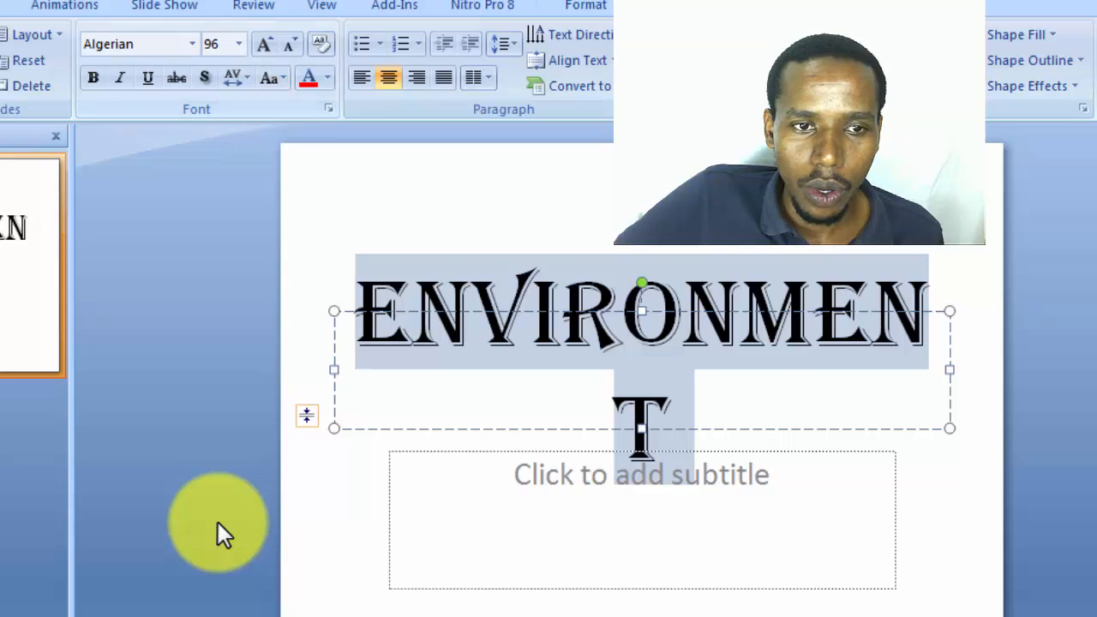
pyautogui.click(290, 44)
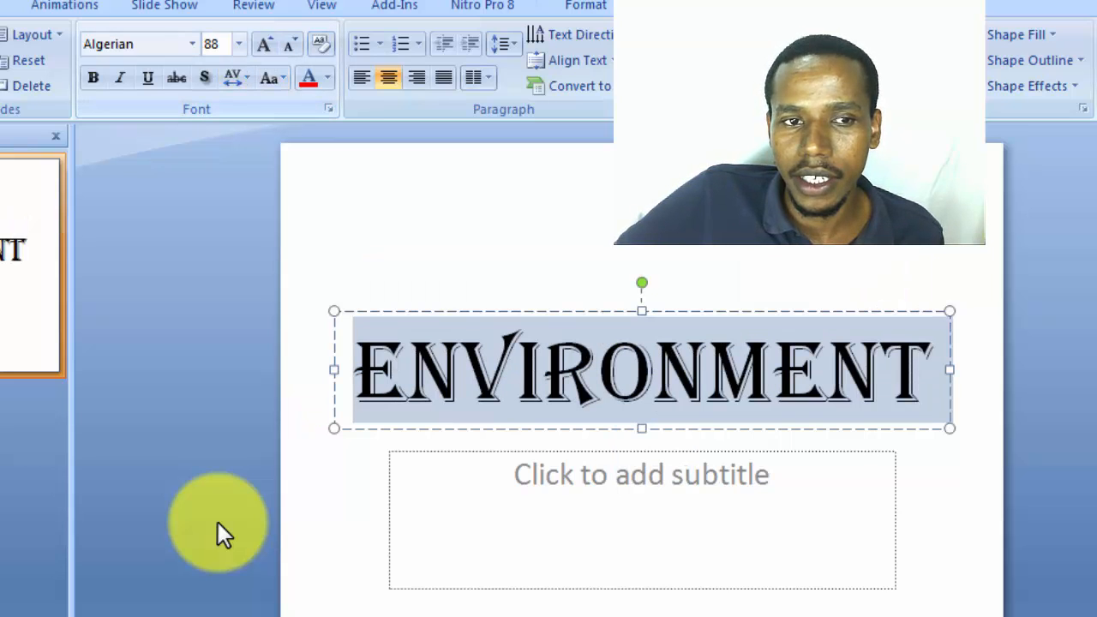
# - Change the font of the selected title to AR BLANCA and preview other fonts from the font list
pyautogui.click(192, 44)
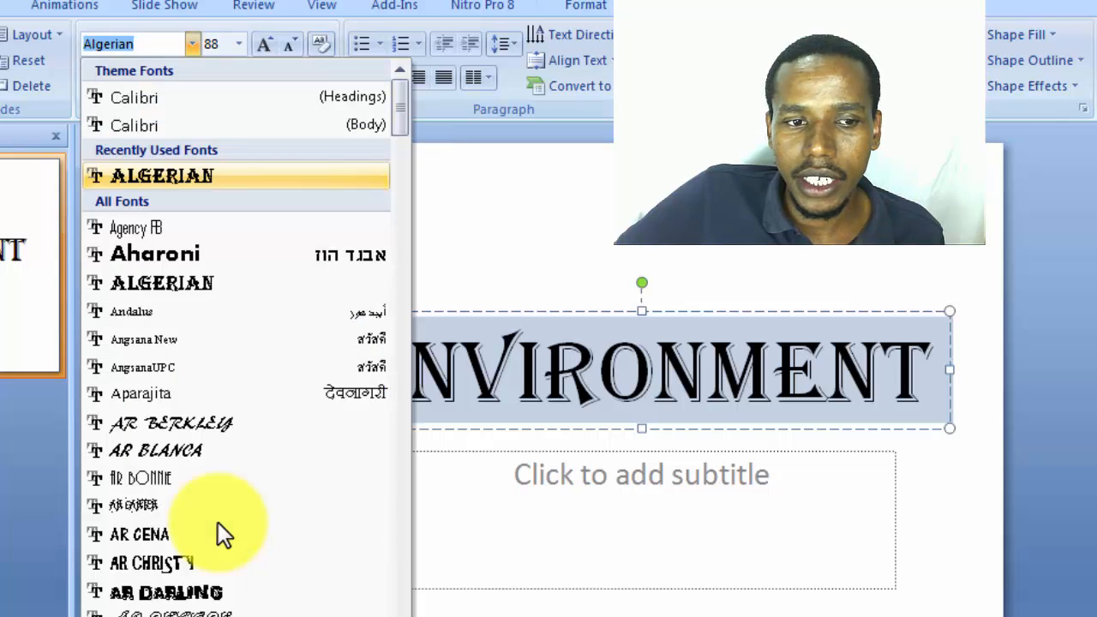
pyautogui.press('Down')
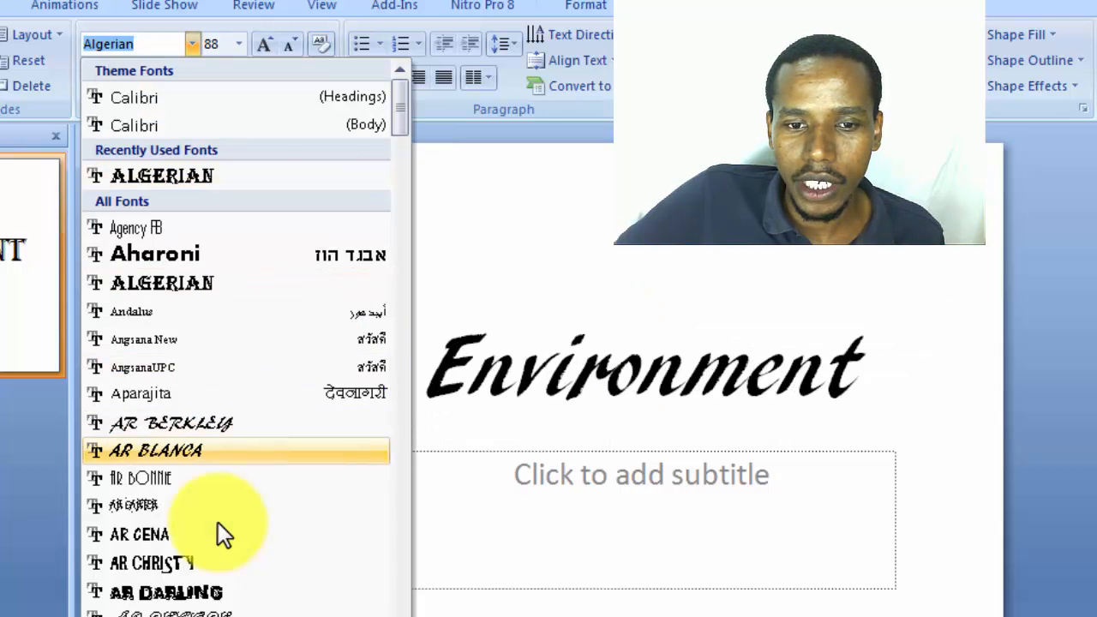
pyautogui.press('Return')
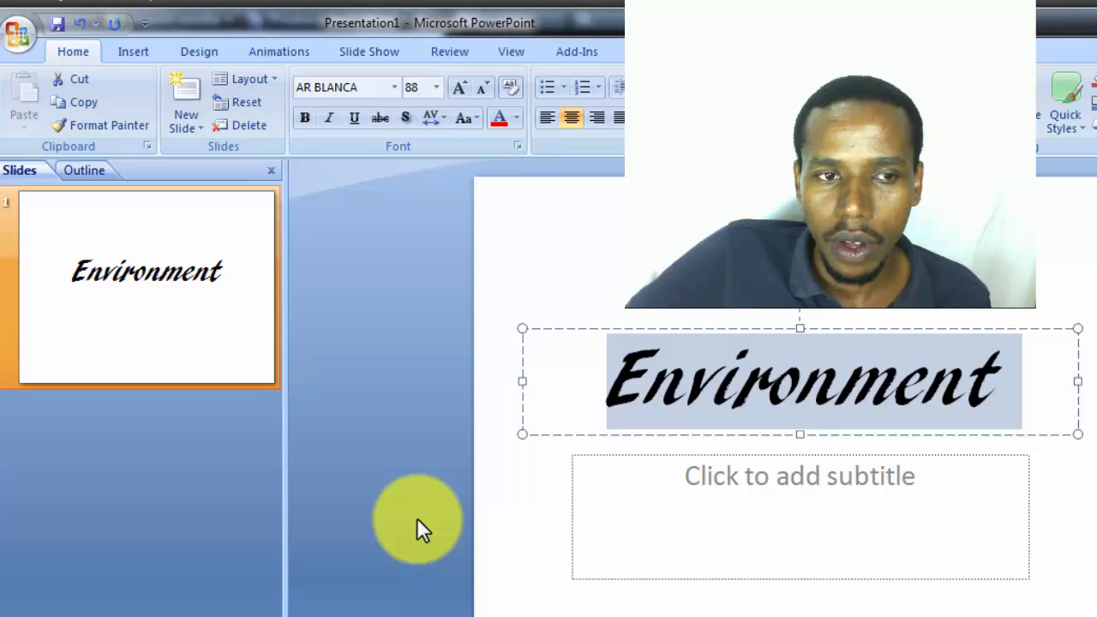
pyautogui.click(394, 87)
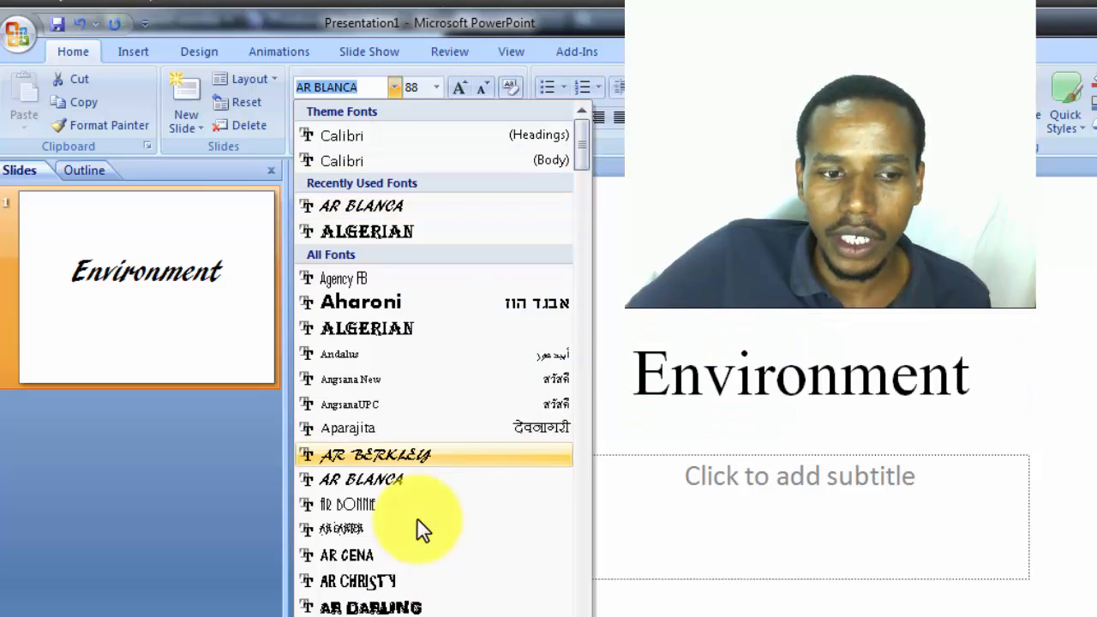
pyautogui.press('Down')
pyautogui.press('Down')
pyautogui.press('Up')
pyautogui.press('Return')
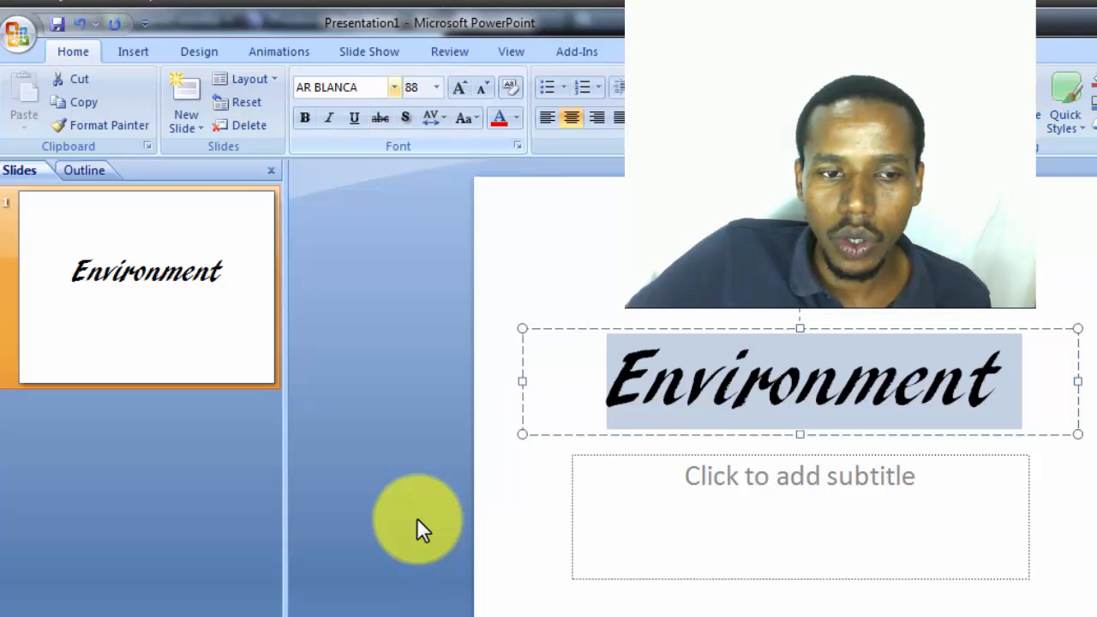
# - Change the font of the selected title Environment to AR JULIAN
pyautogui.click(394, 88)
pyautogui.scroll(-4, 420, 527)
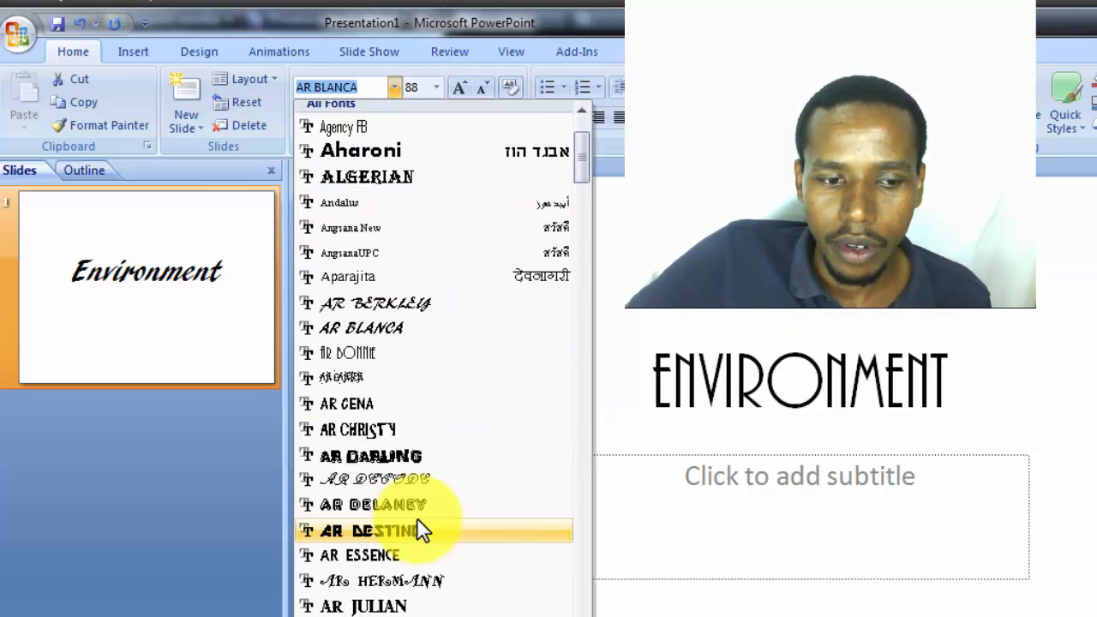
pyautogui.press('Up')
pyautogui.press('Up')
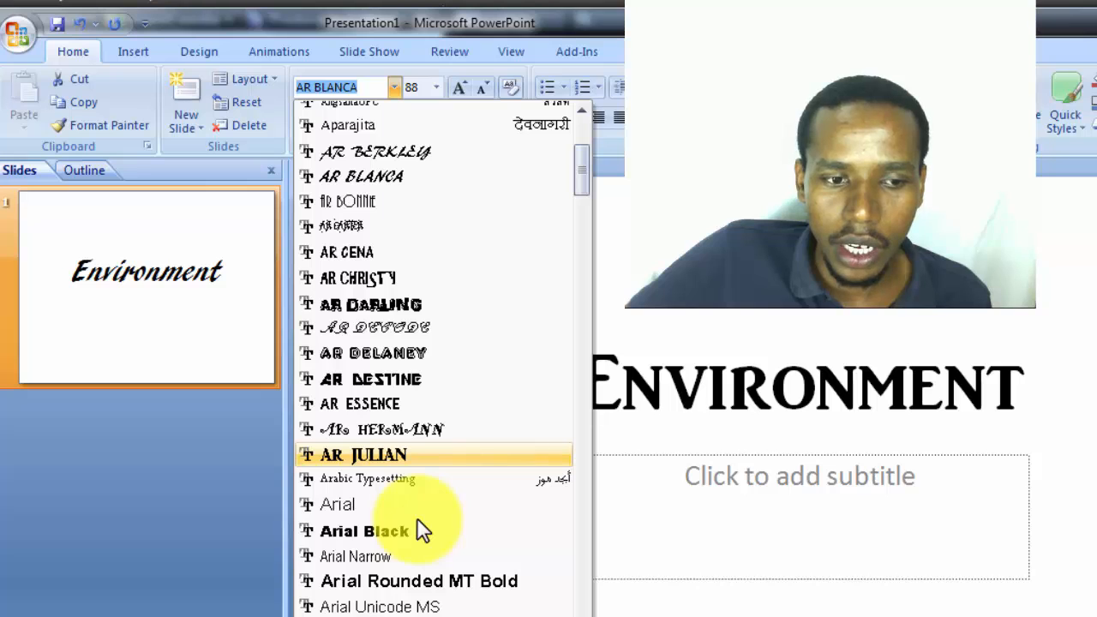
pyautogui.press('Return')
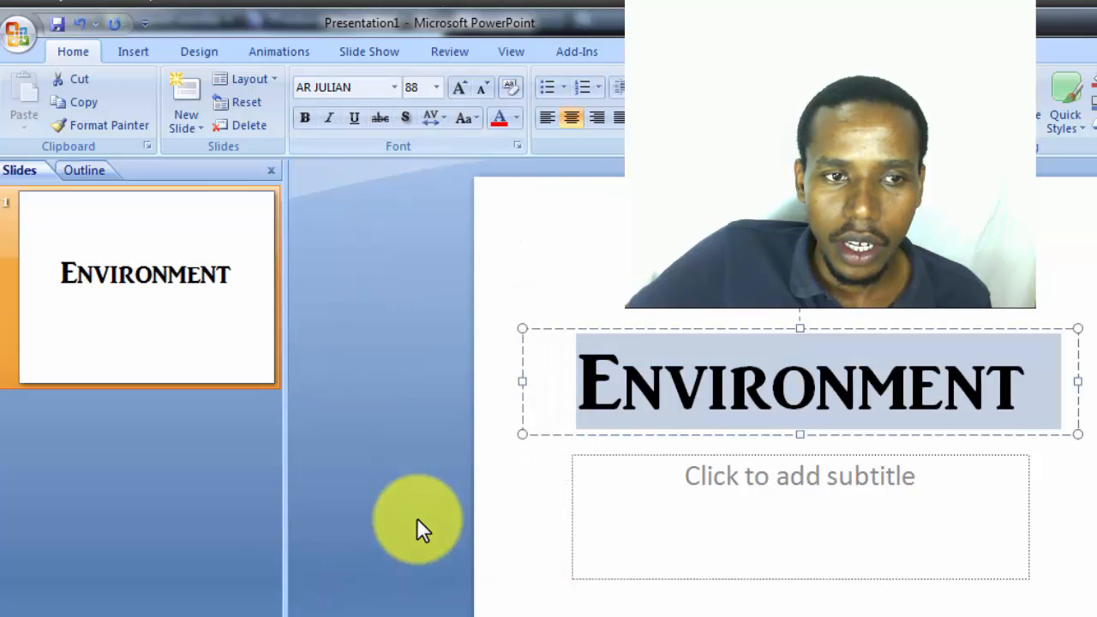
# - Look further through the available fonts and apply Cooper Black to the selected title
pyautogui.hotkey('alt', 'Down')
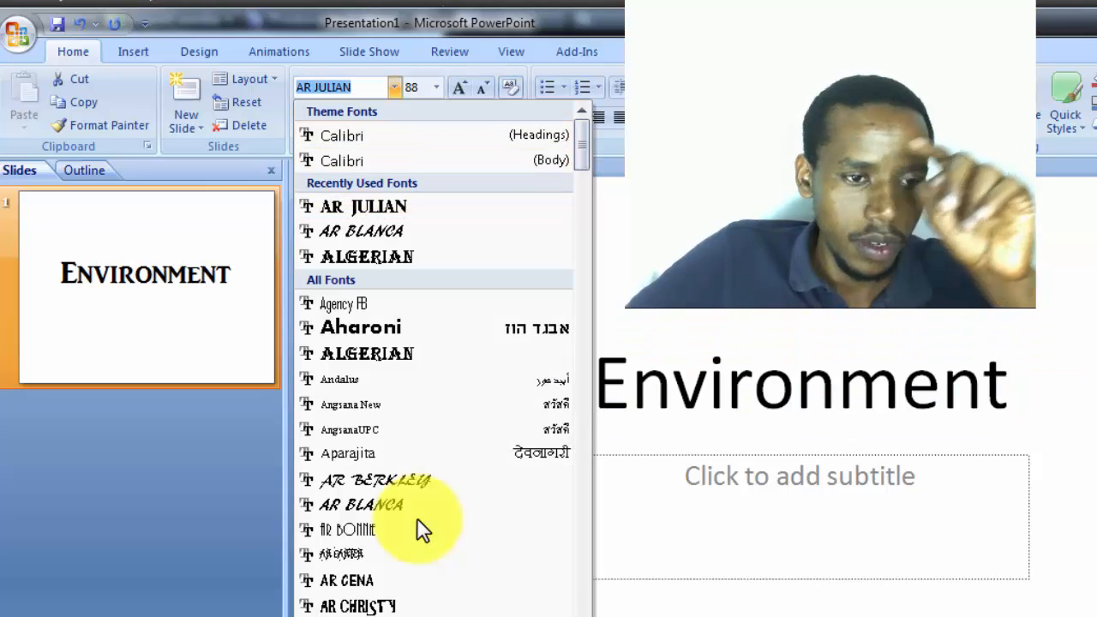
pyautogui.scroll(-7, 418, 527)
pyautogui.scroll(-6, 422, 530)
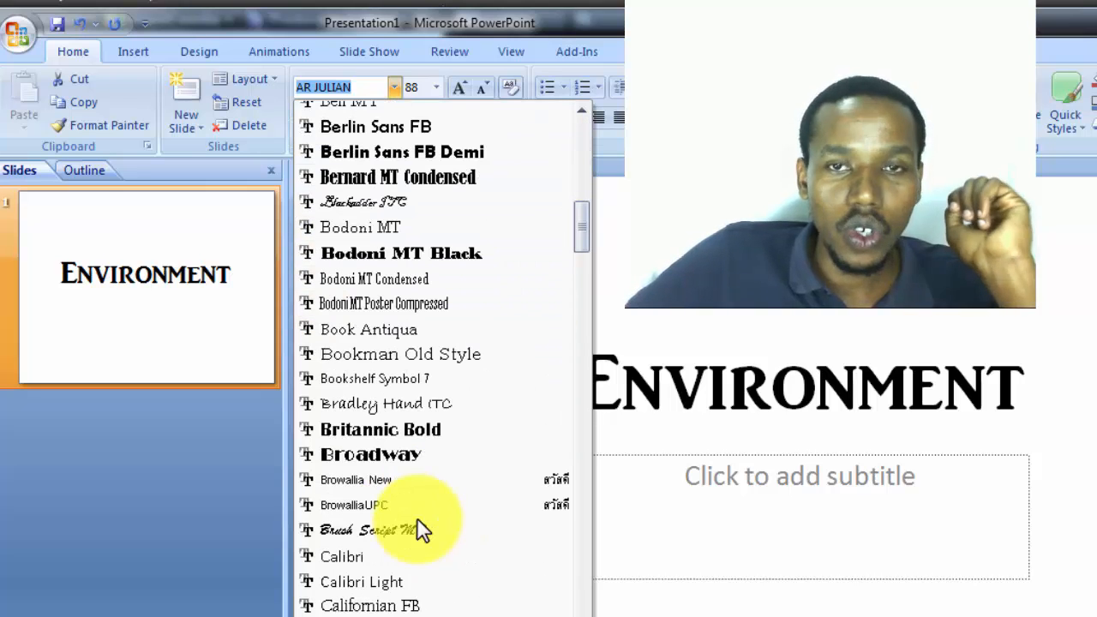
pyautogui.scroll(-6, 422, 529)
pyautogui.scroll(-5, 418, 519)
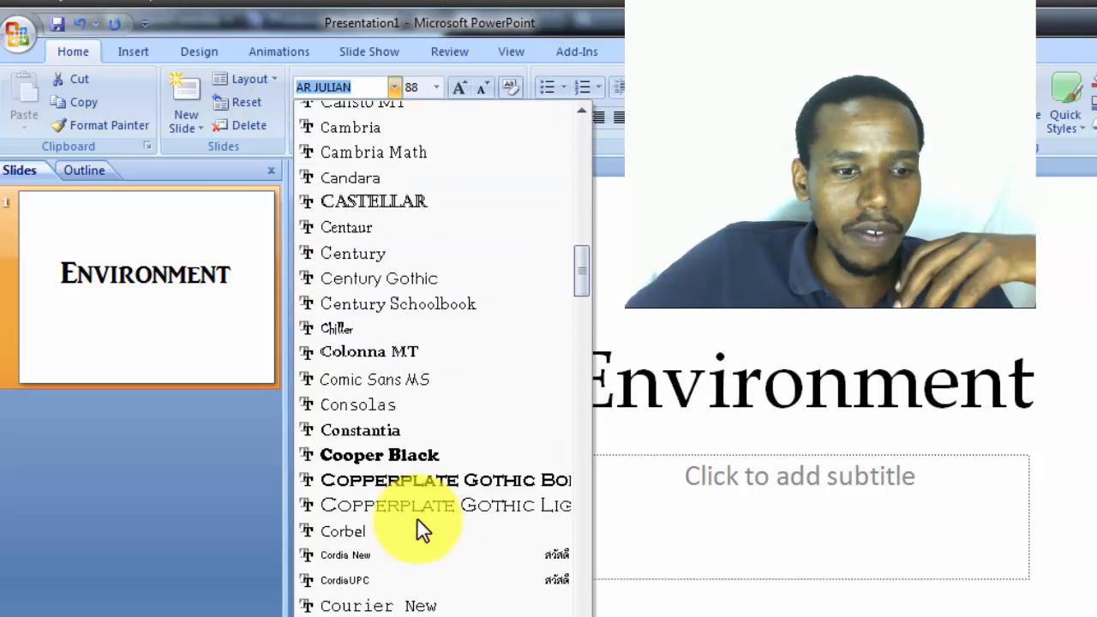
pyautogui.press('Return')
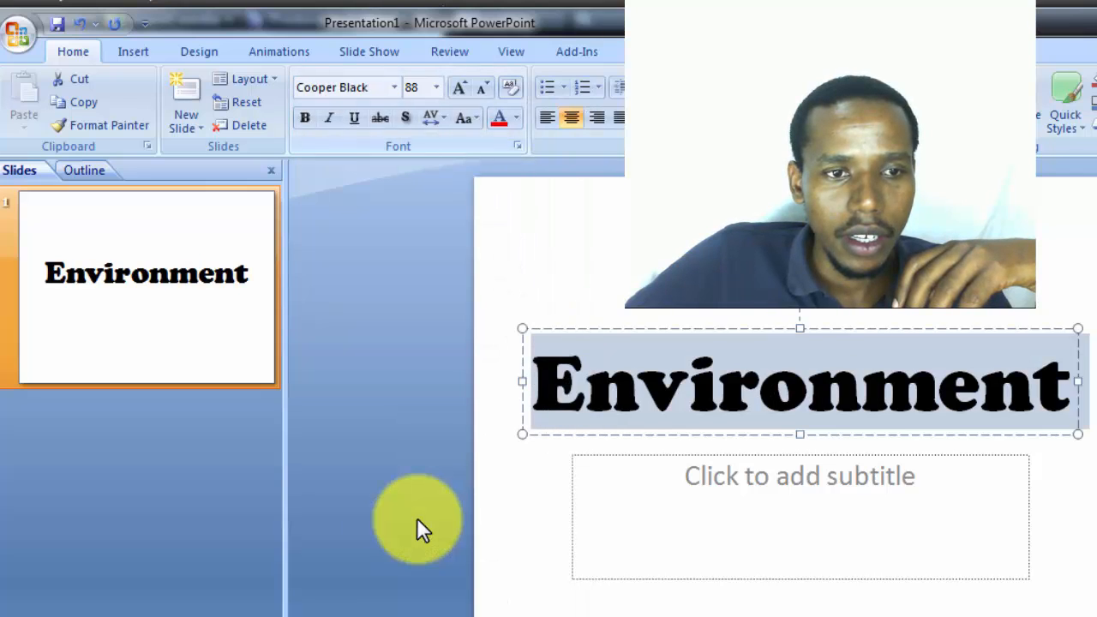
# - Apply the FangSong font to the selected title Environment
pyautogui.click(395, 87)
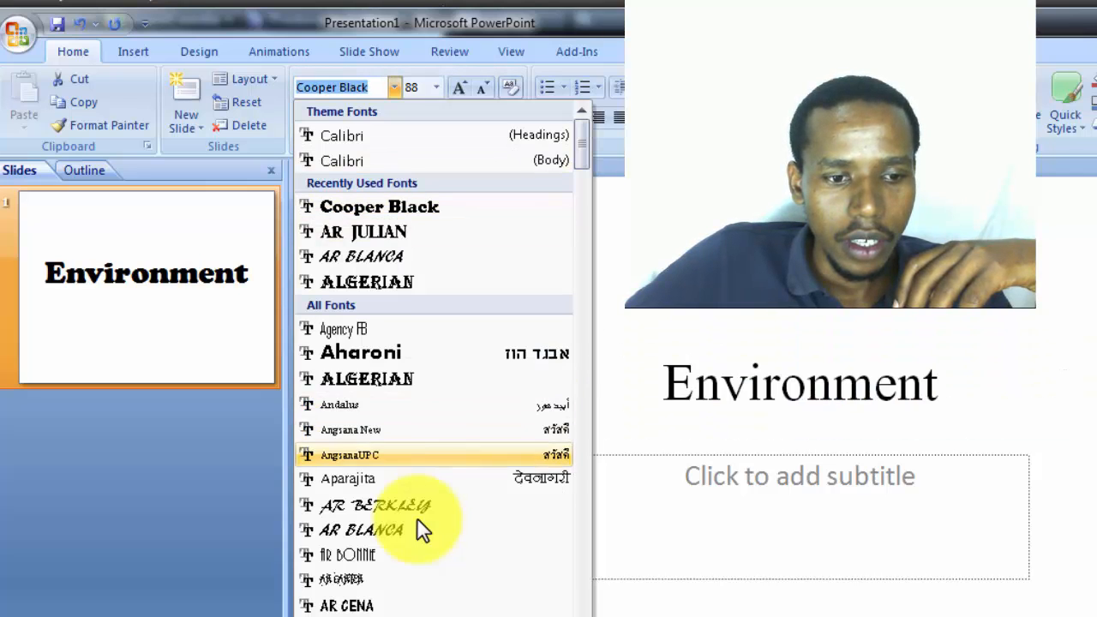
pyautogui.scroll(-20, 422, 527)
pyautogui.scroll(-6, 422, 527)
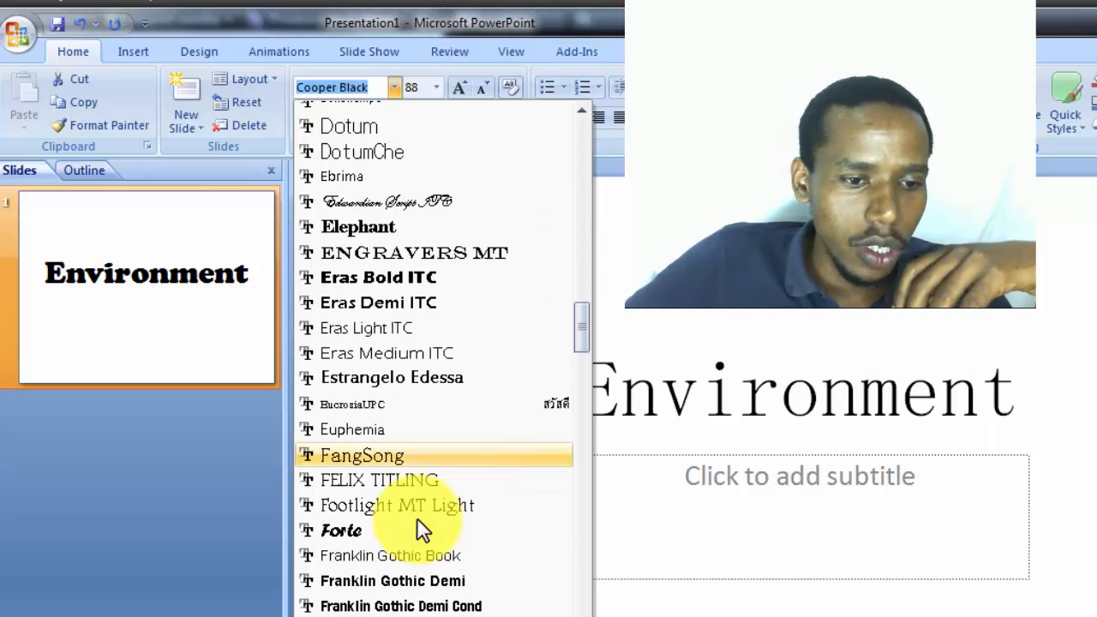
pyautogui.click(361, 455)
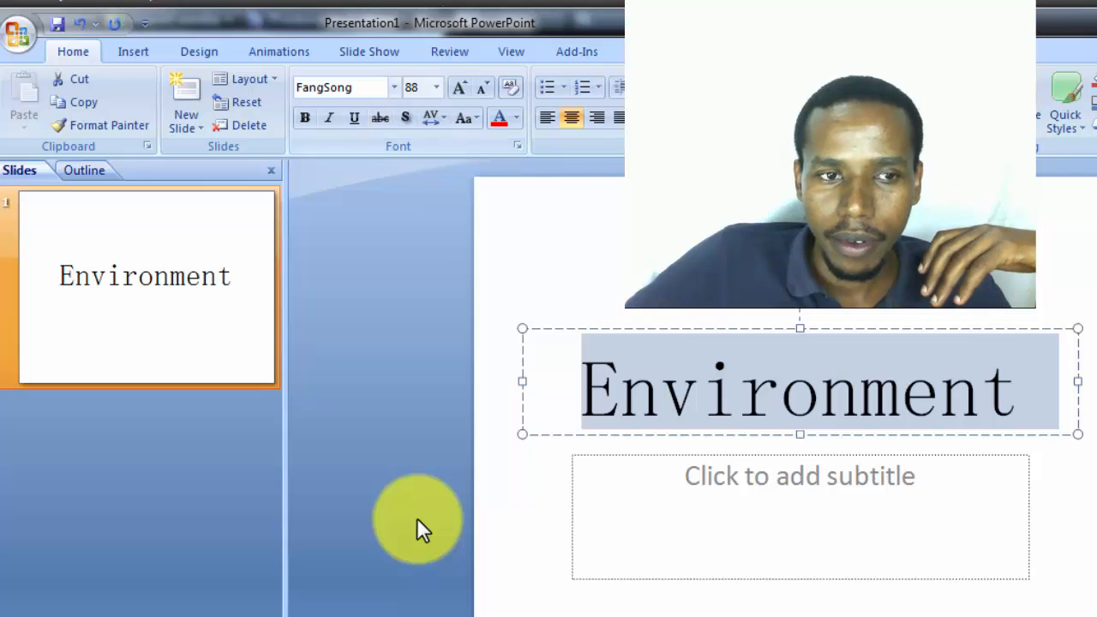
# - Change the title font to Lucida Handwriting and reduce its size to 80 so the word fits on one line
pyautogui.click(394, 88)
pyautogui.scroll(-20, 418, 521)
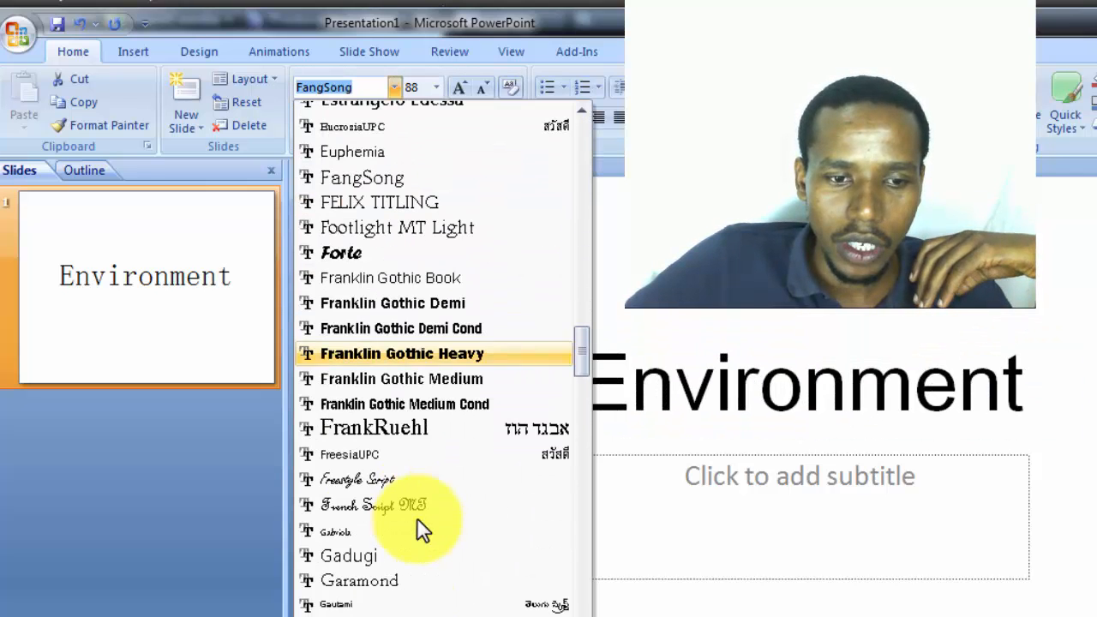
pyautogui.scroll(-20, 418, 519)
pyautogui.scroll(-7, 420, 529)
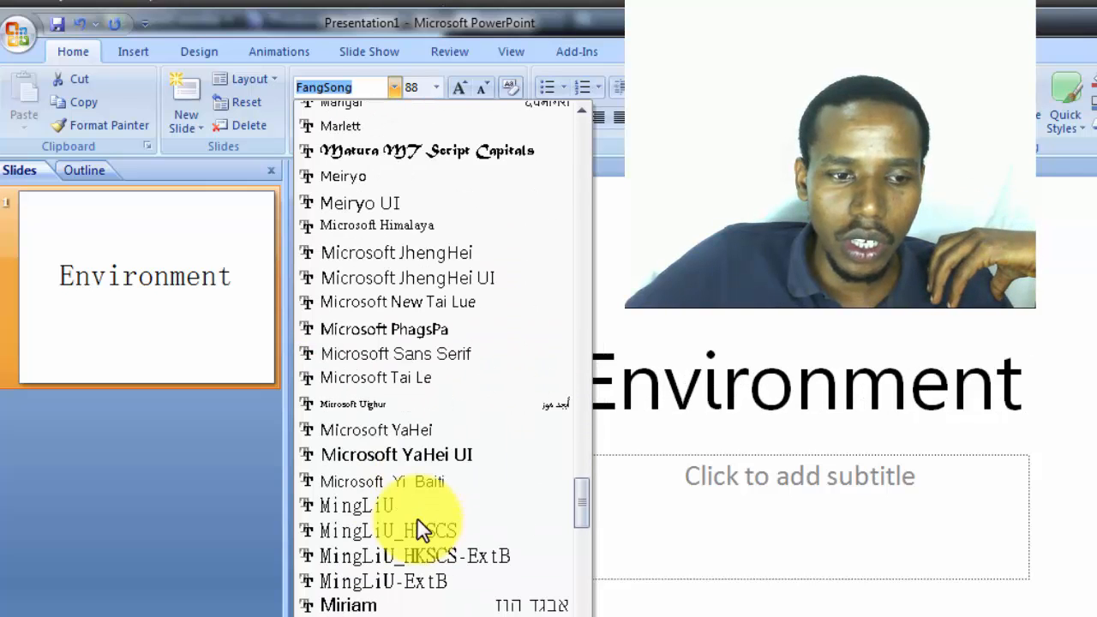
pyautogui.scroll(4, 420, 529)
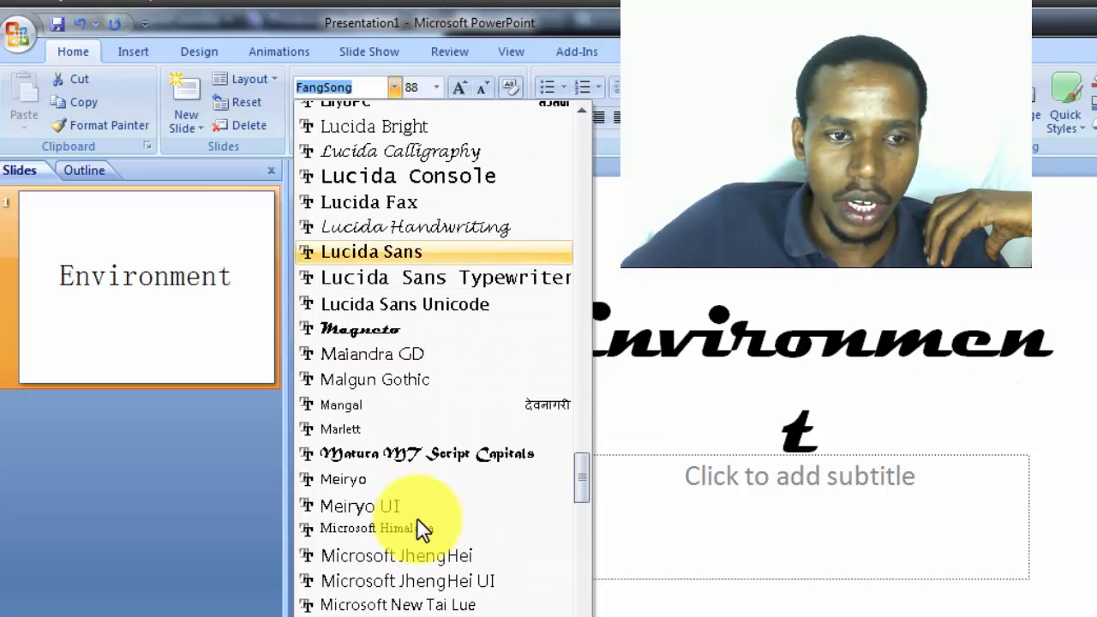
pyautogui.click(416, 227)
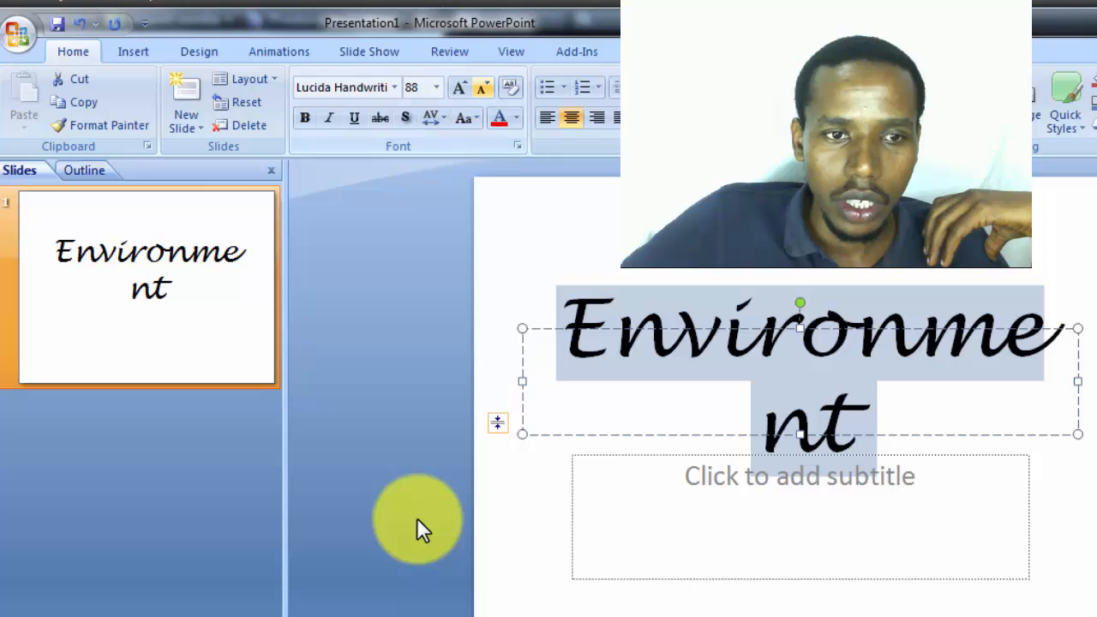
pyautogui.click(482, 87)
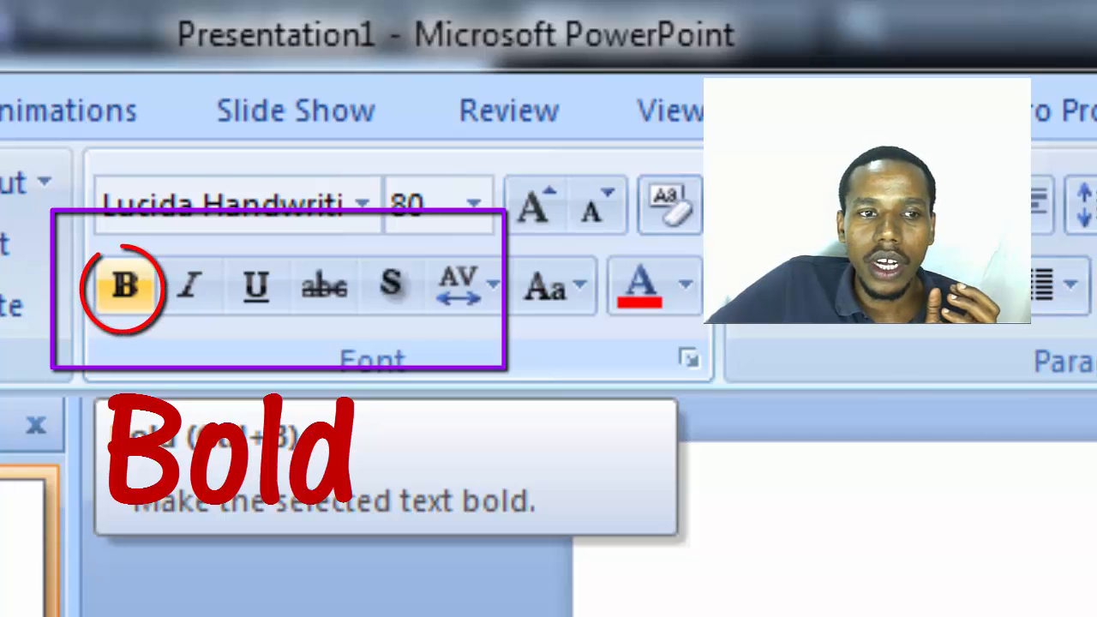
# - Make the title Environment bold, toggling the bold off and on twice and leaving it bold
pyautogui.click(125, 287)
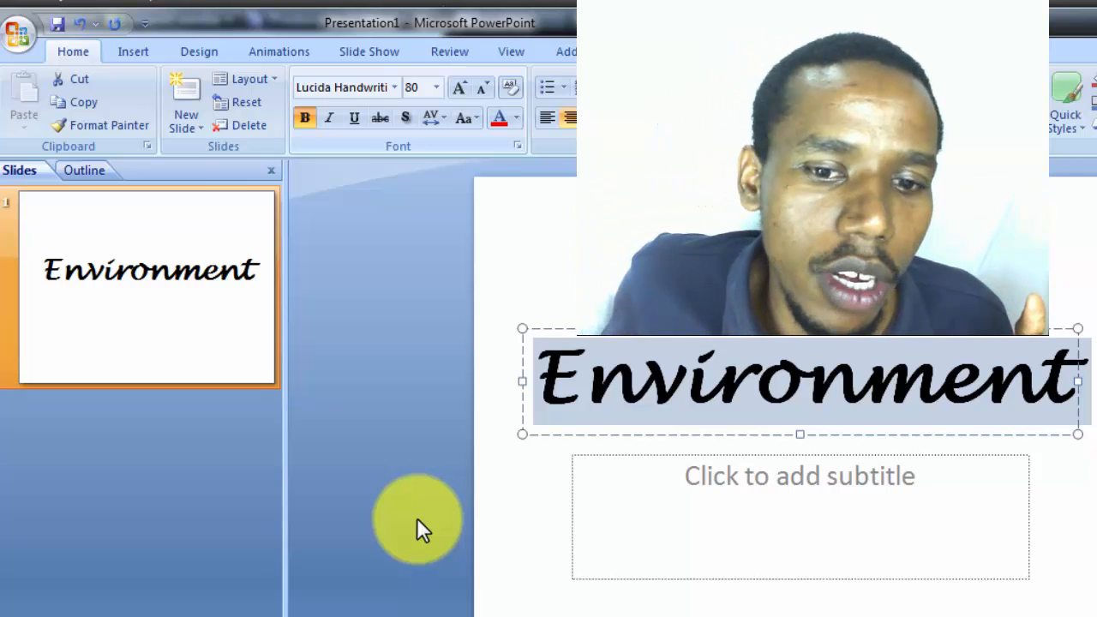
pyautogui.hotkey('ctrl', 'b')
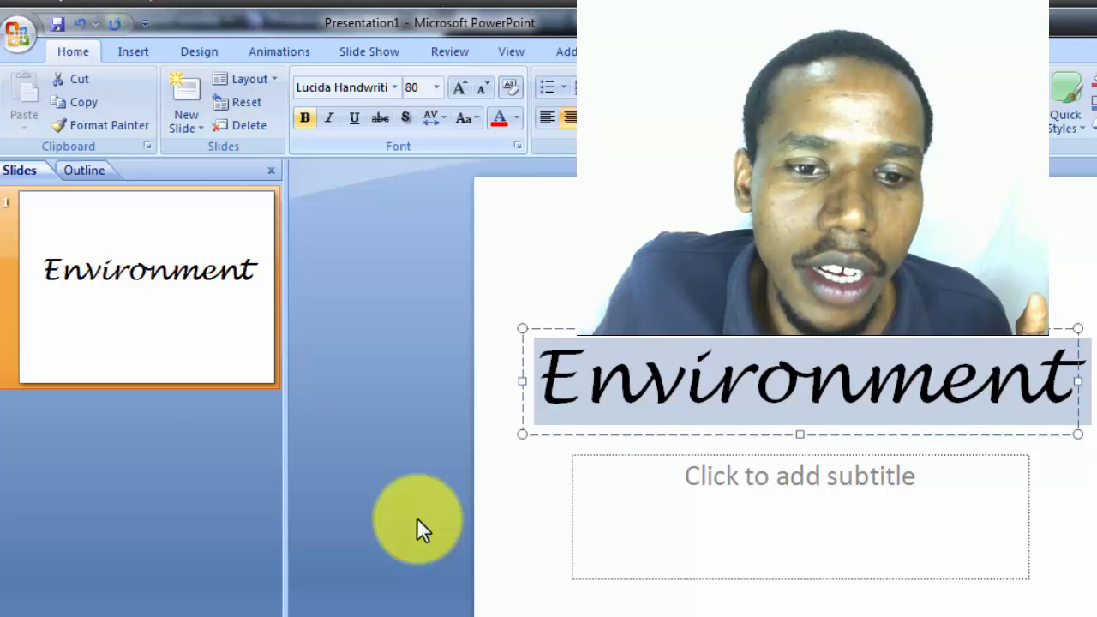
pyautogui.hotkey('ctrl', 'b')
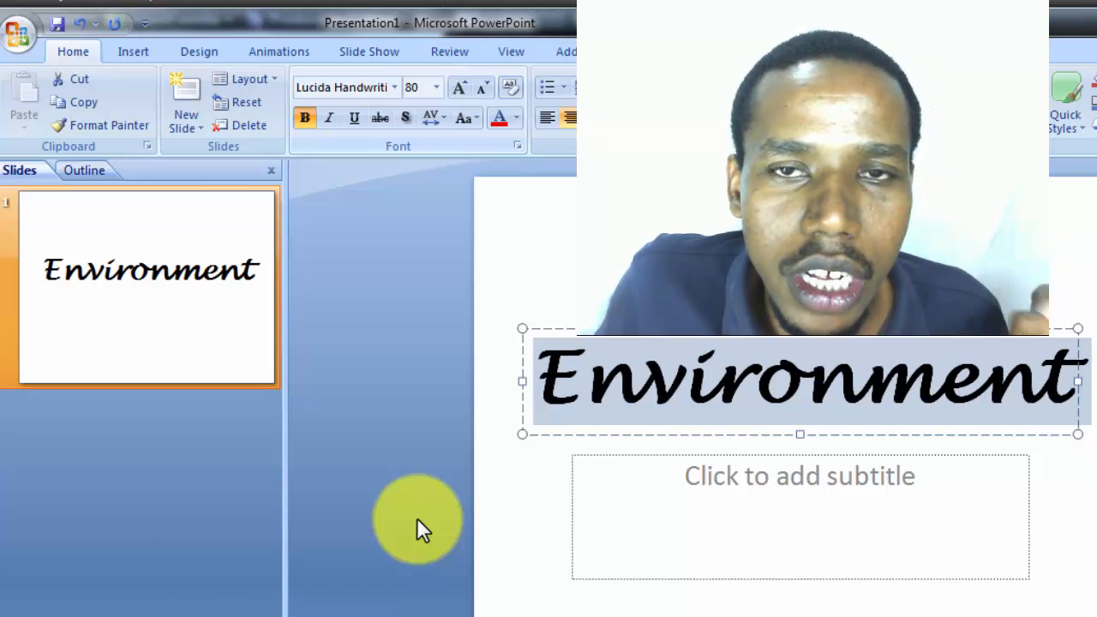
pyautogui.hotkey('ctrl', 'b')
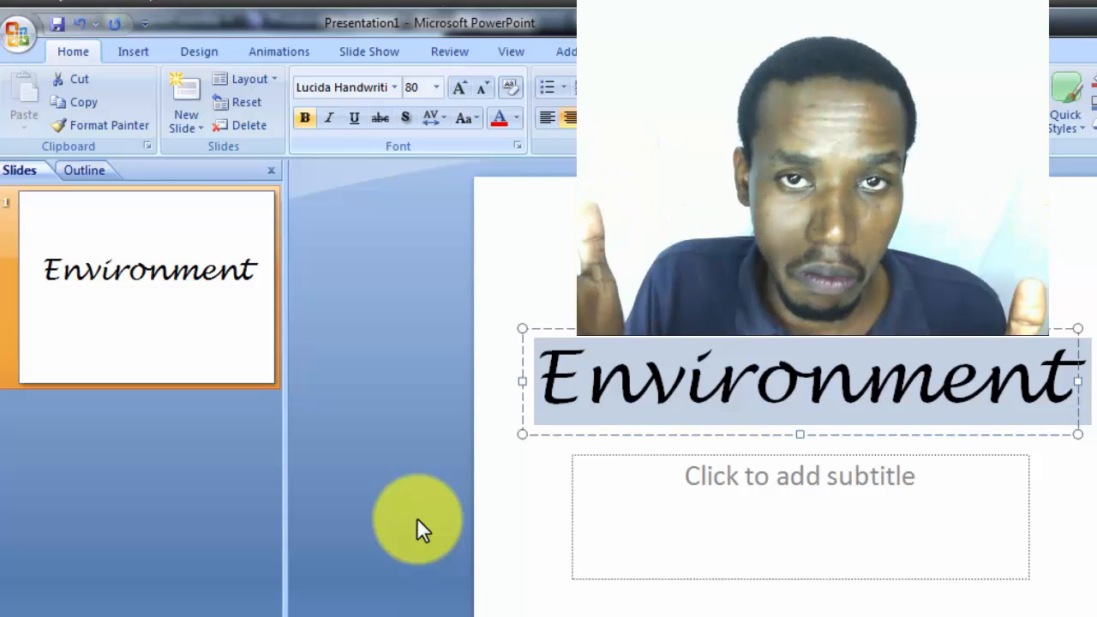
pyautogui.hotkey('ctrl', 'b')
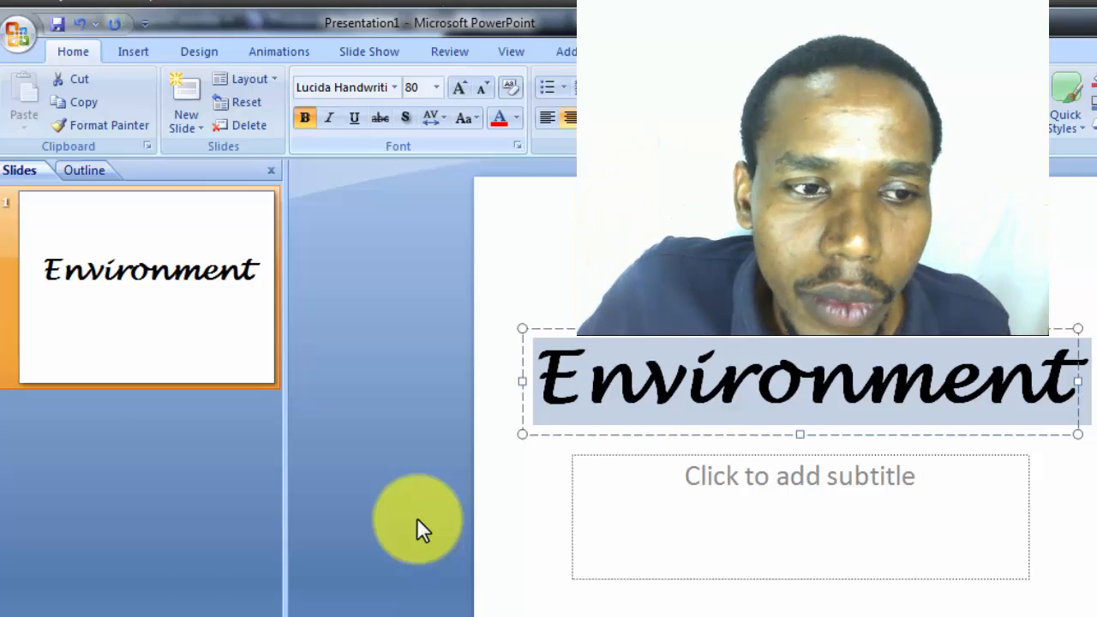
# - Apply italic to the bold title, turn it off, and apply it again
pyautogui.hotkey('ctrl', 'i')
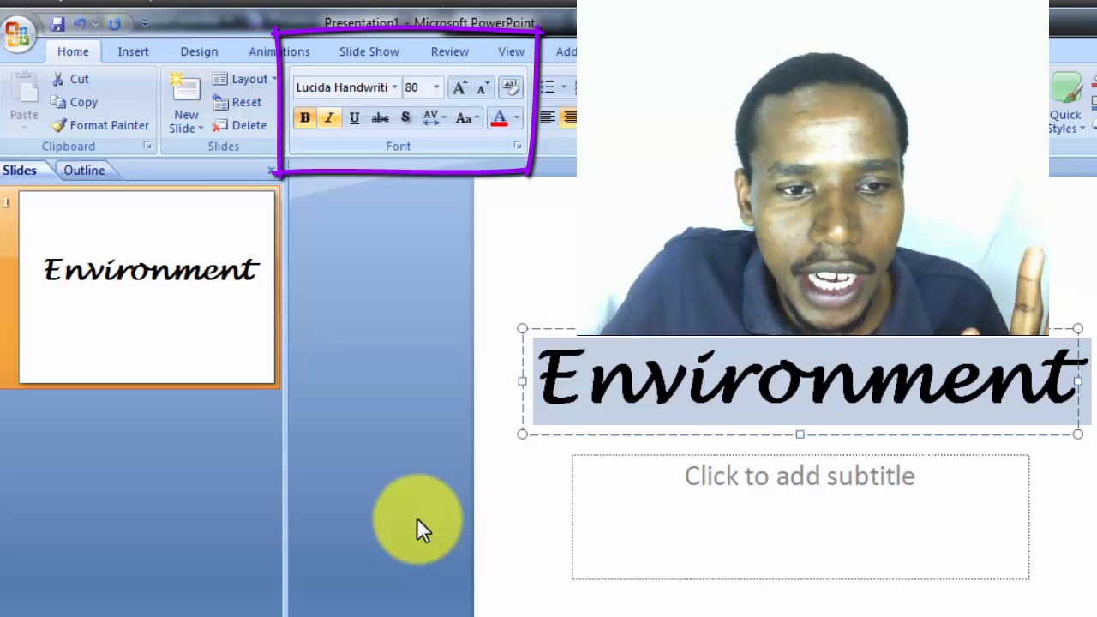
pyautogui.hotkey('ctrl', 'i')
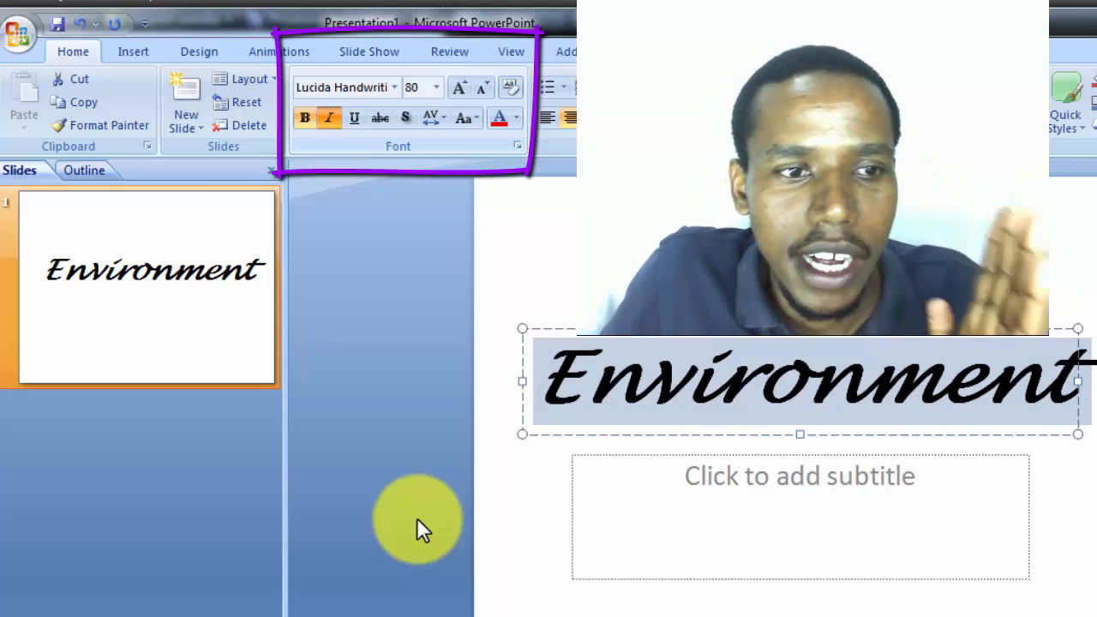
pyautogui.hotkey('ctrl', 'u')
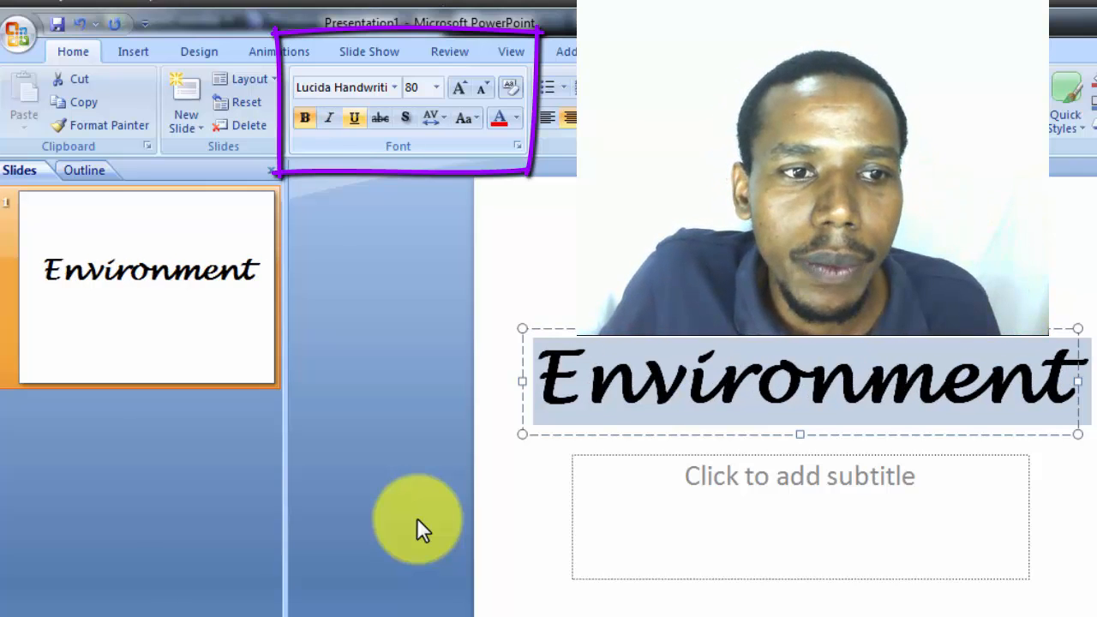
pyautogui.hotkey('ctrl', 'i')
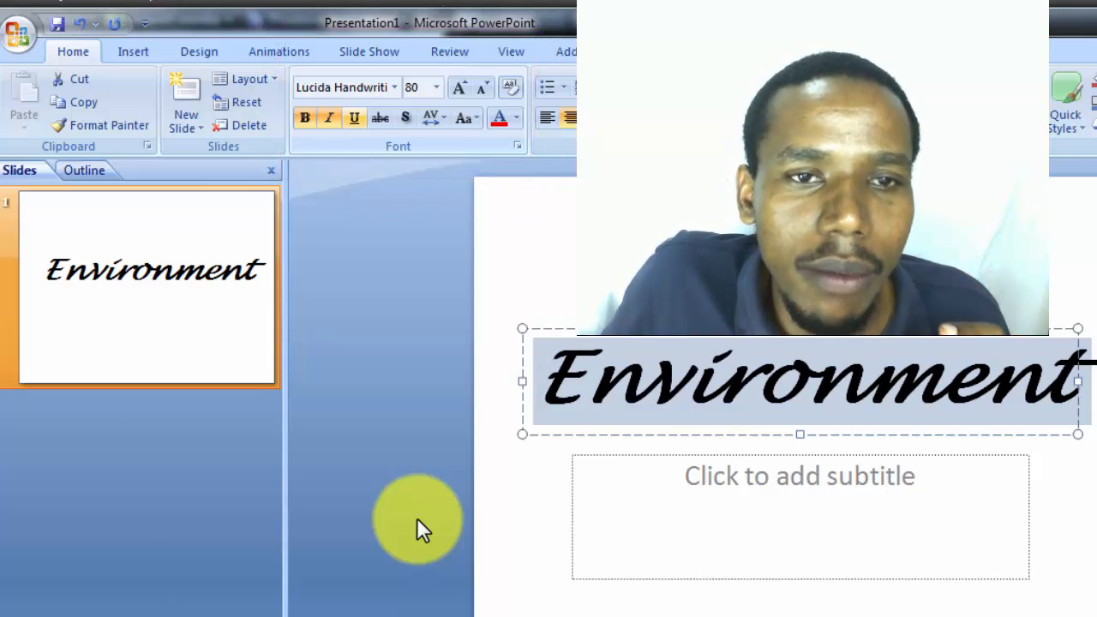
pyautogui.hotkey('ctrl', 'u')
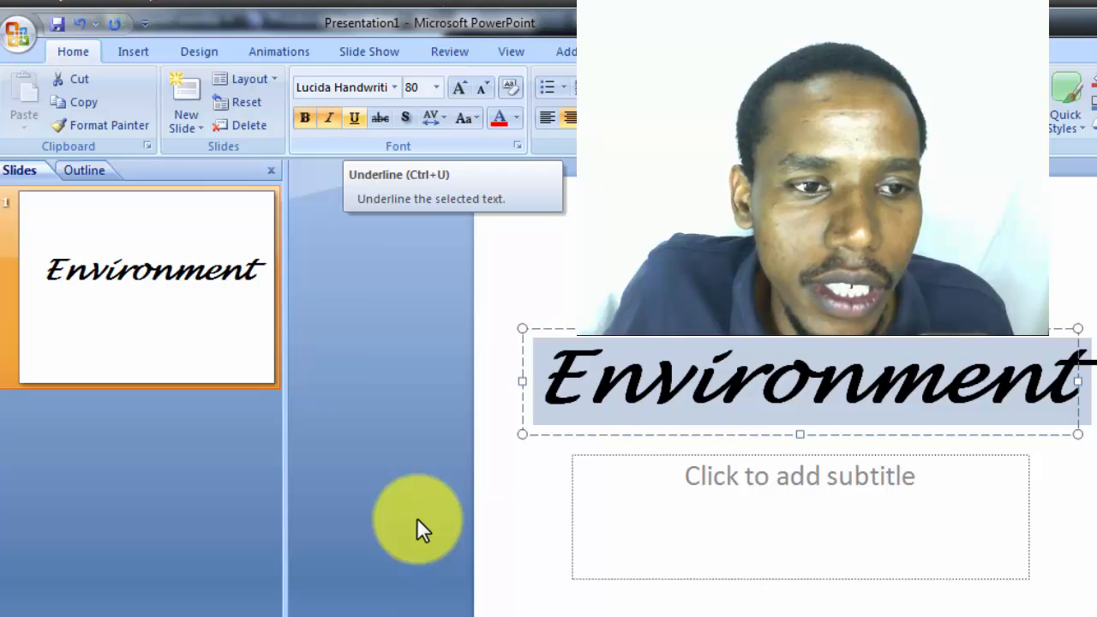
# - Toggle the underline on the title Environment and strike the text through
pyautogui.hotkey('ctrl', 'u')
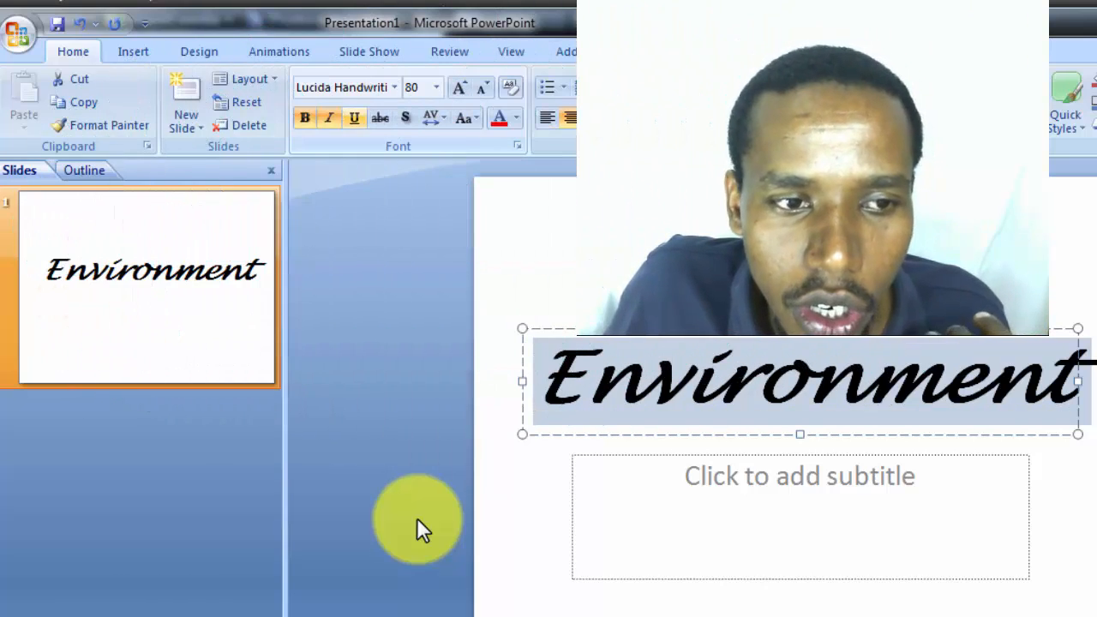
pyautogui.hotkey('ctrl', 'u')
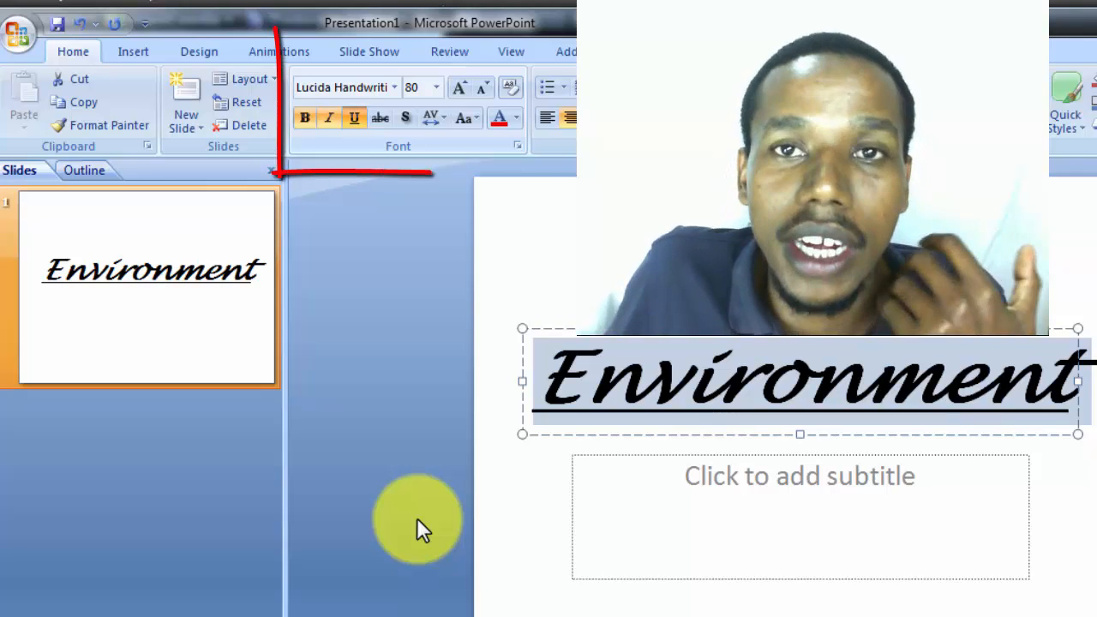
pyautogui.hotkey('ctrl', 'u')
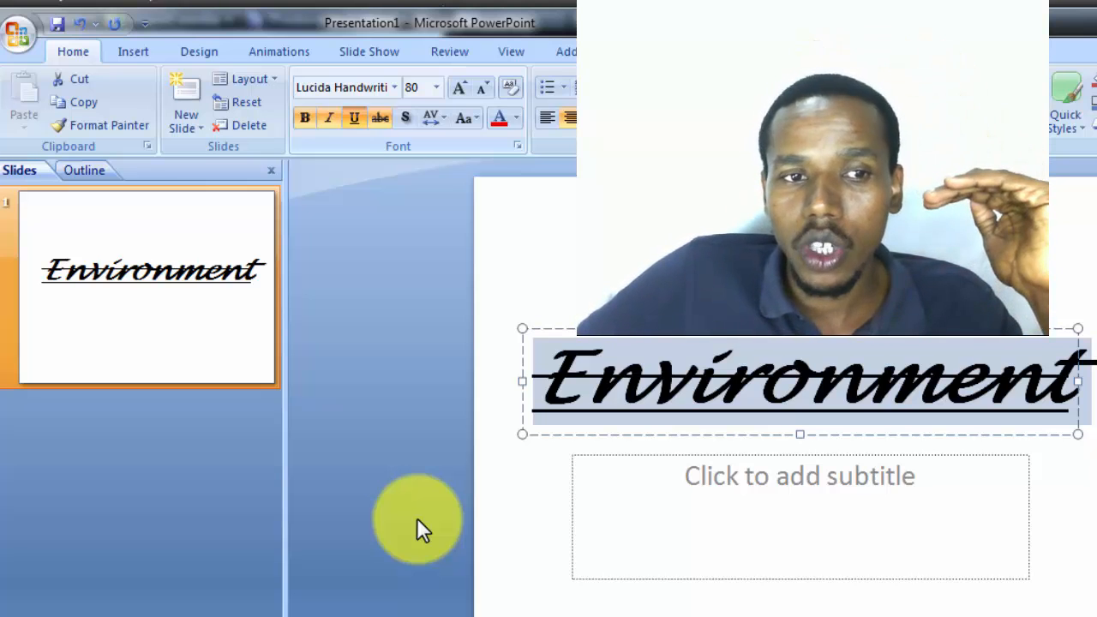
pyautogui.hotkey('ctrl', 'u')
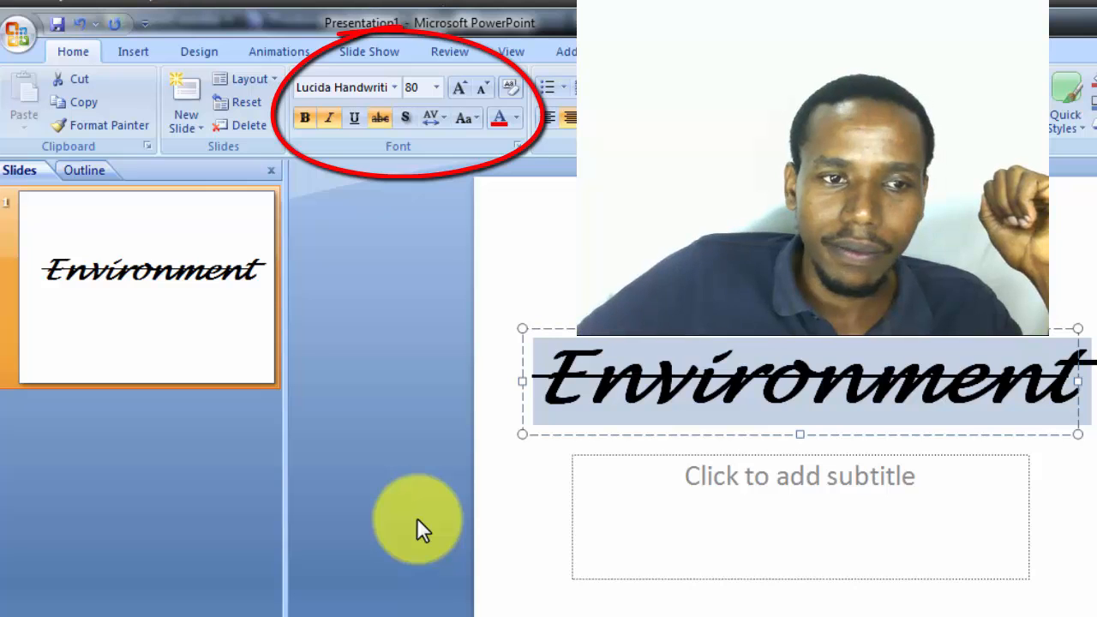
# - Compare underline alone with strikethrough alone on the title, and clear both effects
pyautogui.click(380, 119)
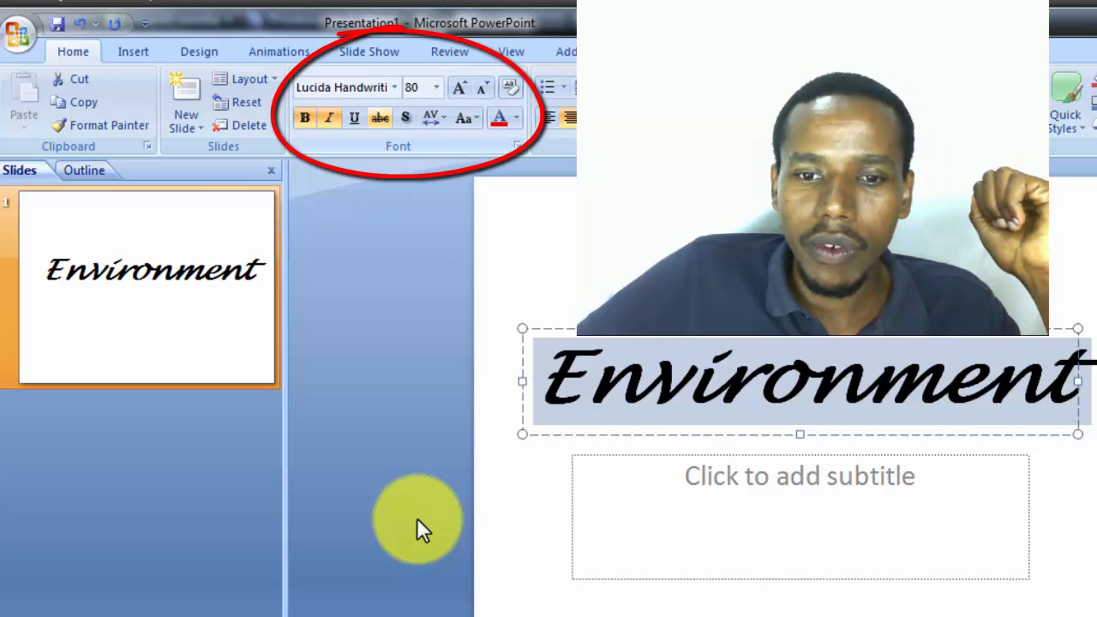
pyautogui.click(354, 118)
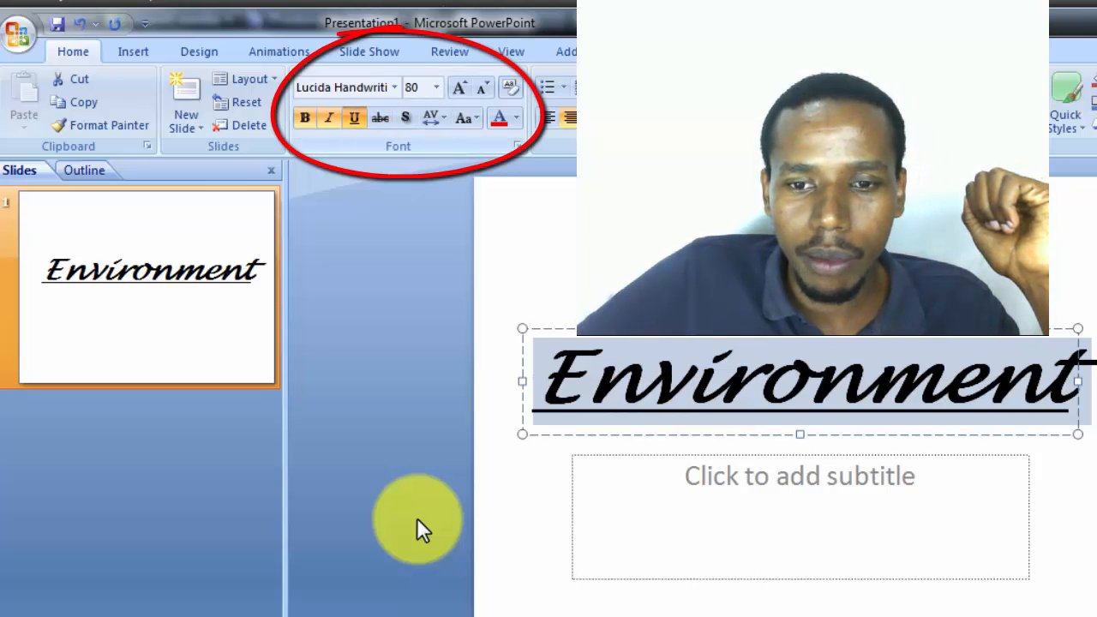
pyautogui.click(353, 118)
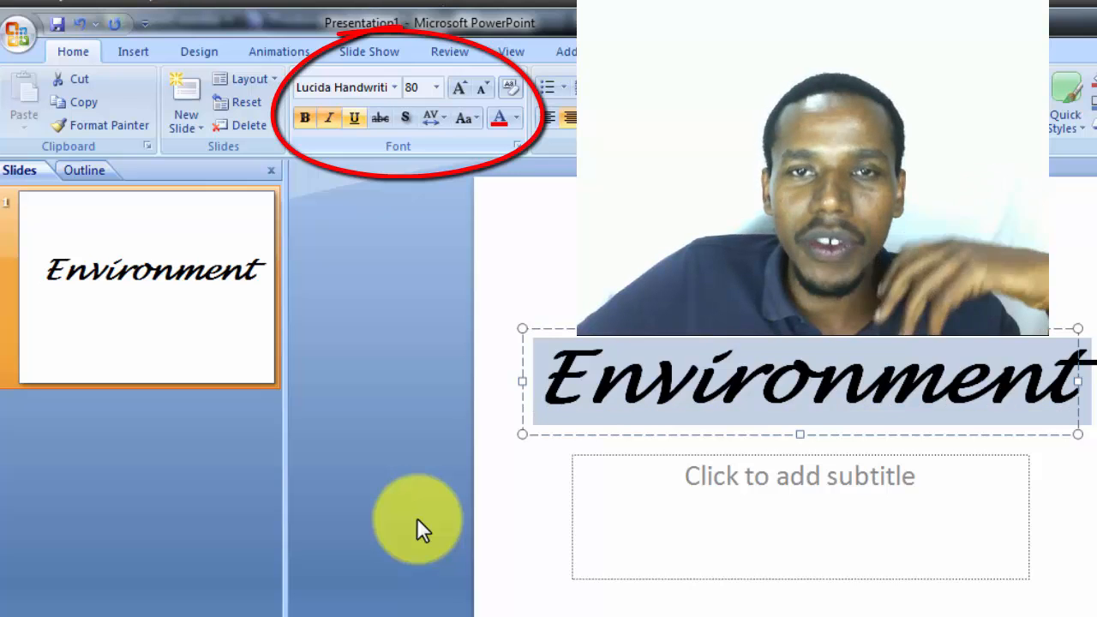
pyautogui.click(379, 119)
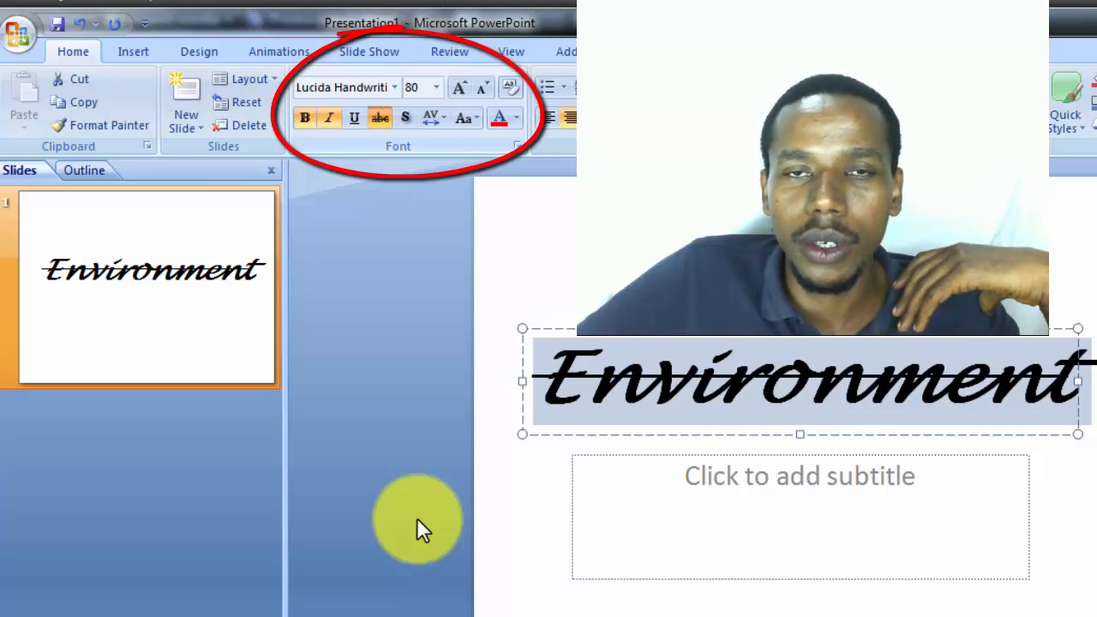
pyautogui.click(380, 118)
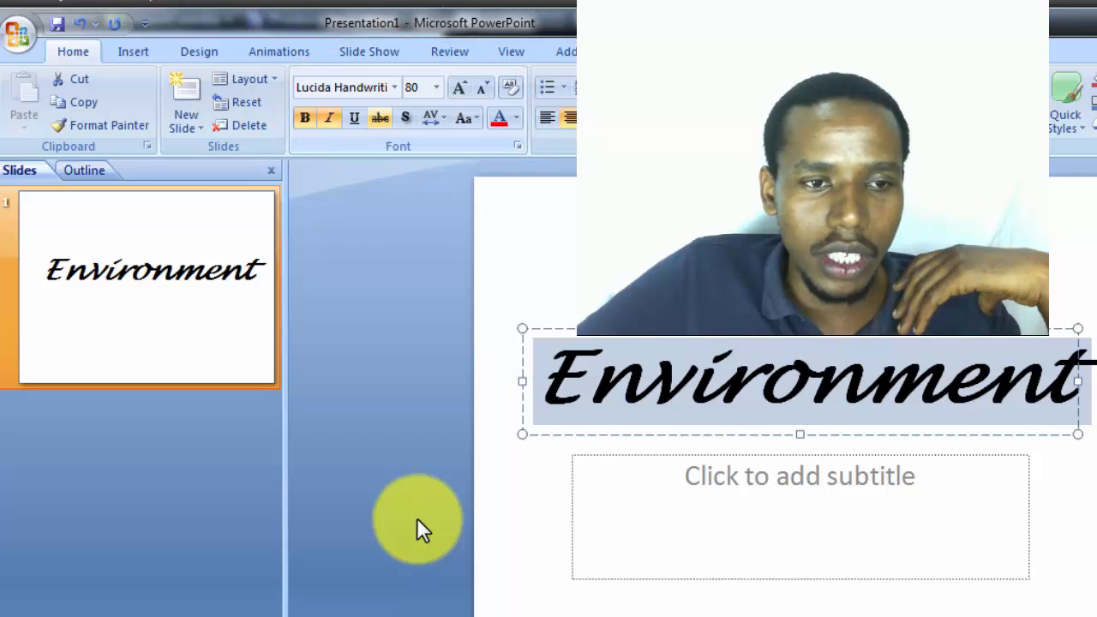
# - Underline the title and give it a text shadow, leaving strikethrough off after a brief trial
pyautogui.click(354, 118)
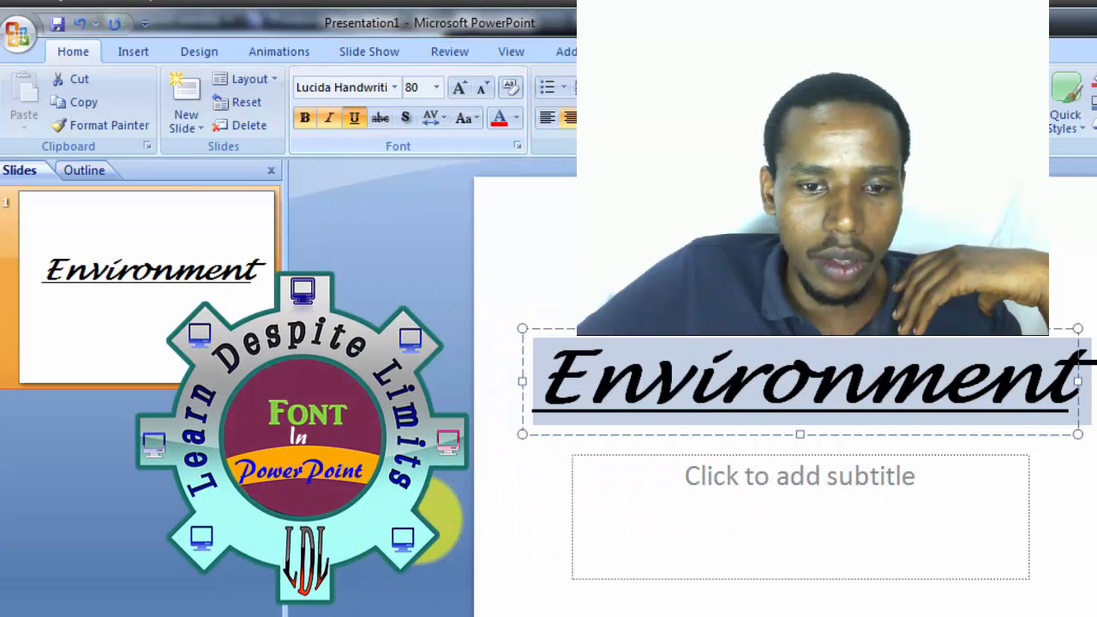
pyautogui.click(379, 119)
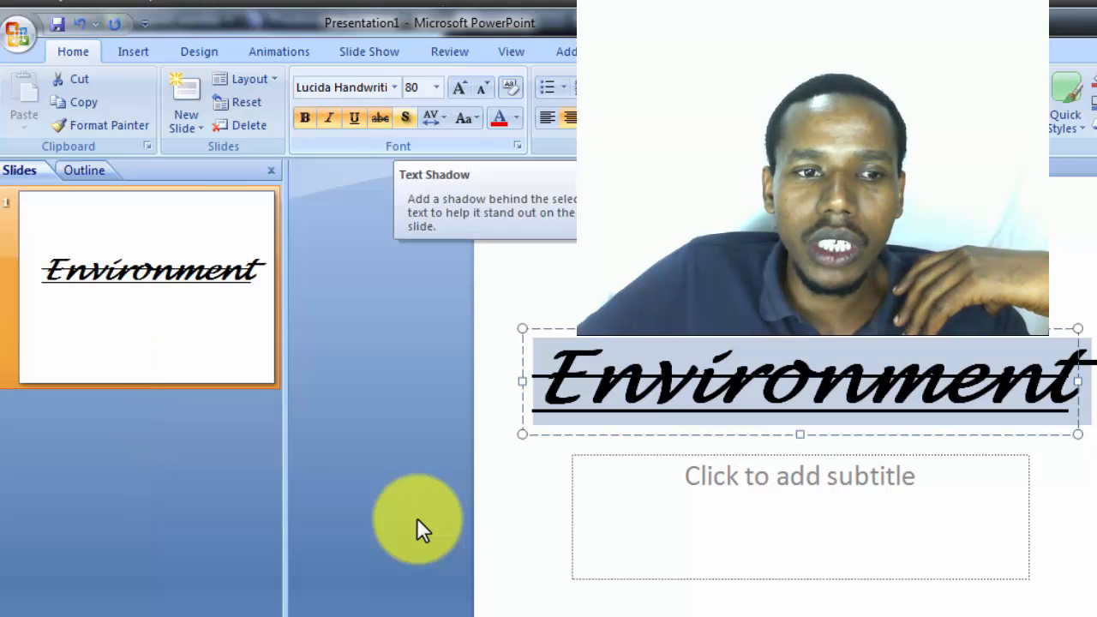
pyautogui.click(406, 119)
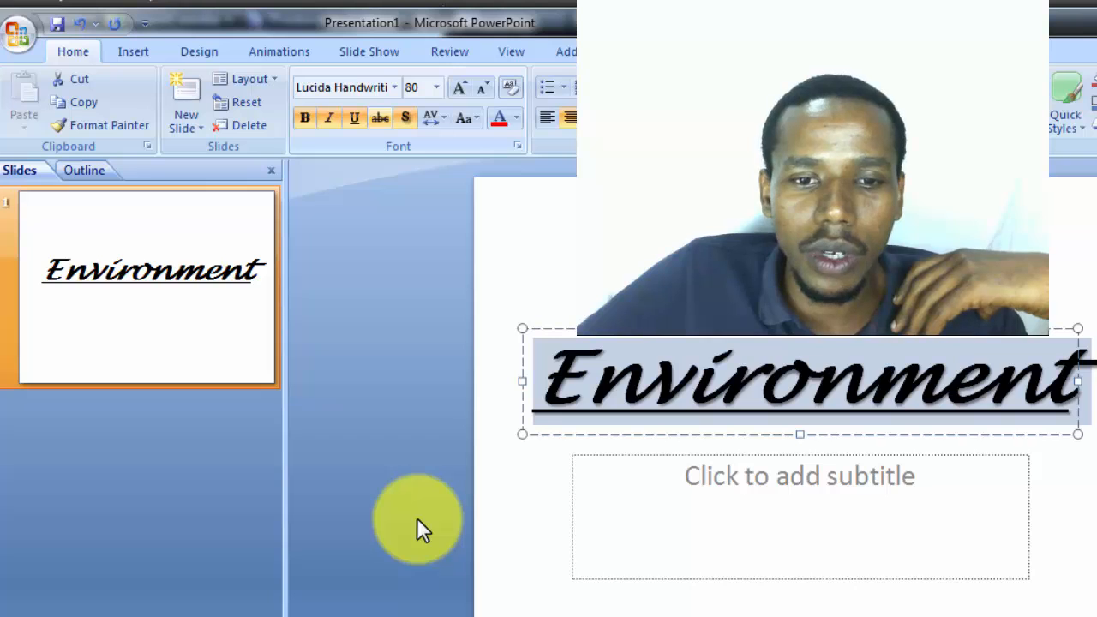
# - Reselect the whole title word and toggle its text shadow off and back on
pyautogui.press('Left')
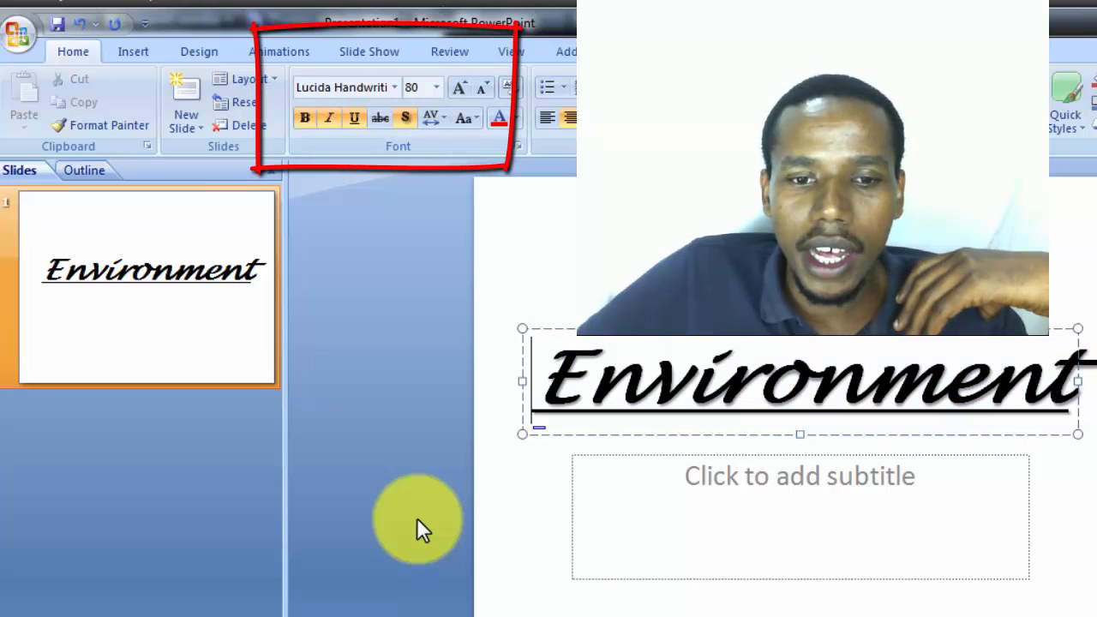
pyautogui.hotkey('shift', 'Right')
pyautogui.hotkey('shift', 'Right')
pyautogui.hotkey('shift', 'Right')
pyautogui.hotkey('shift', 'Right')
pyautogui.hotkey('shift', 'Right')
pyautogui.hotkey('shift', 'Right')
pyautogui.hotkey('shift', 'Right')
pyautogui.hotkey('shift', 'Right')
pyautogui.hotkey('shift', 'Right')
pyautogui.hotkey('shift', 'Right')
pyautogui.hotkey('shift', 'Right')
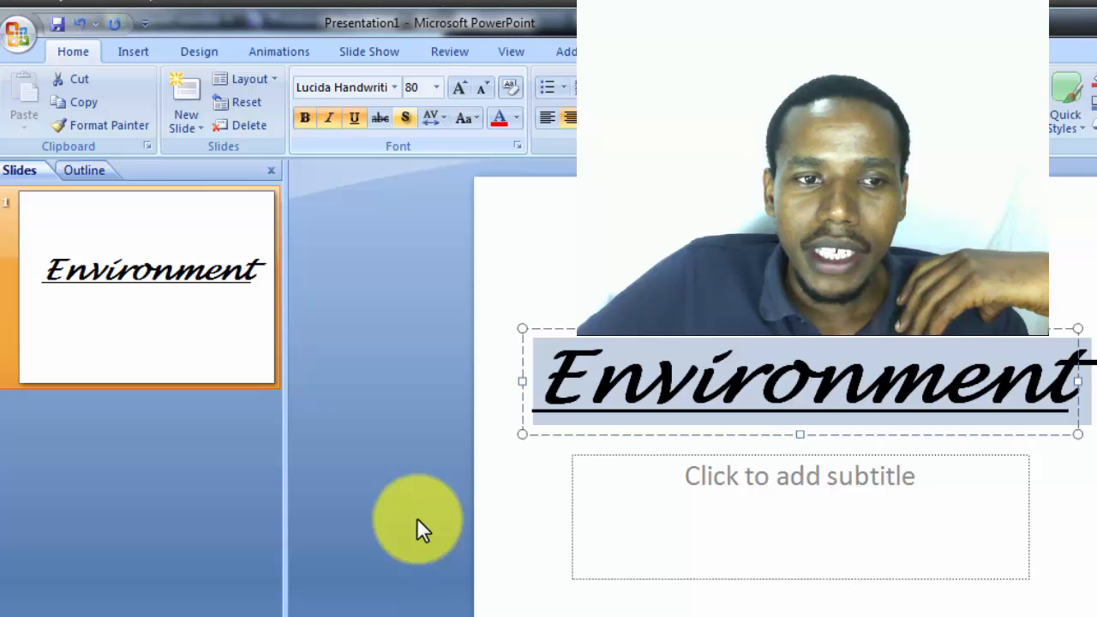
pyautogui.press('Left')
pyautogui.press('Right')
pyautogui.press('Return')
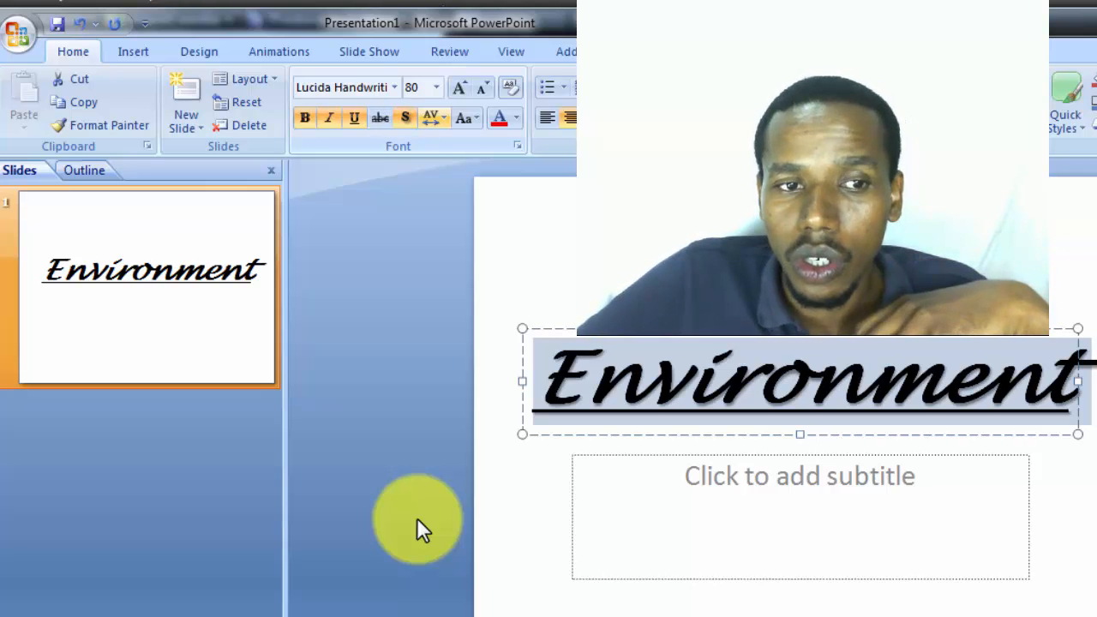
# - Open the character spacing options for the selected title and move to Tight
pyautogui.press('Right')
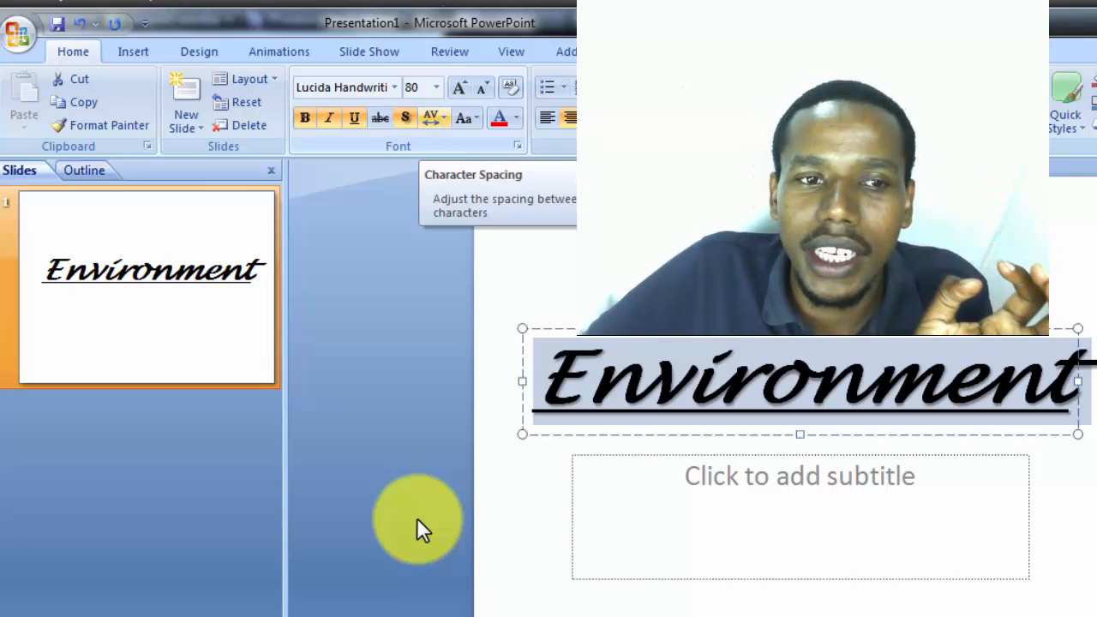
pyautogui.press('Return')
pyautogui.press('Down')
pyautogui.press('Down')
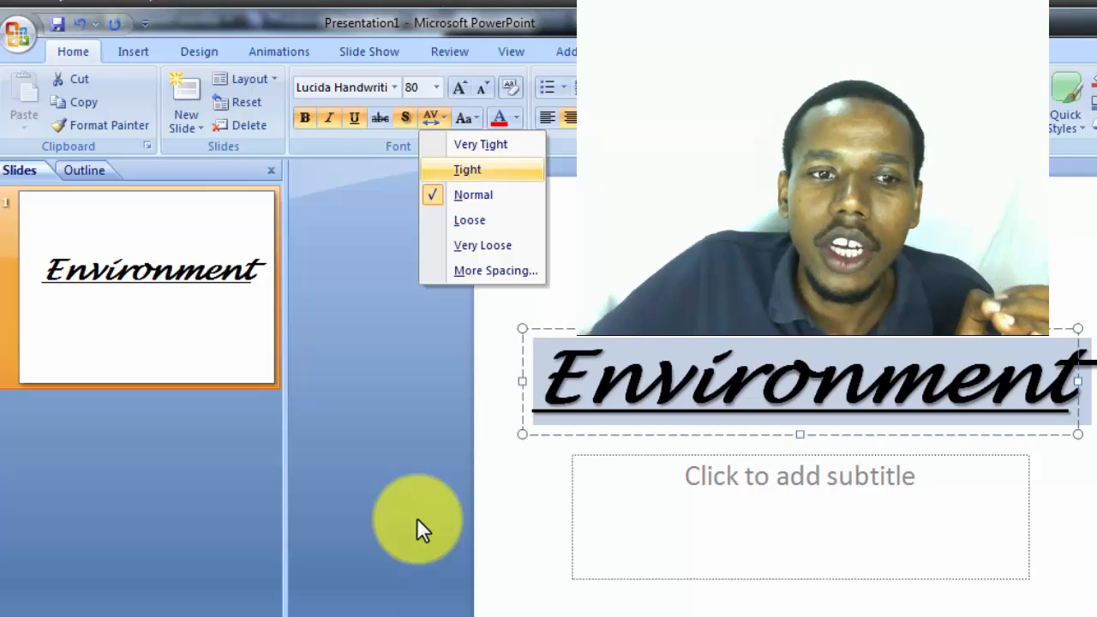
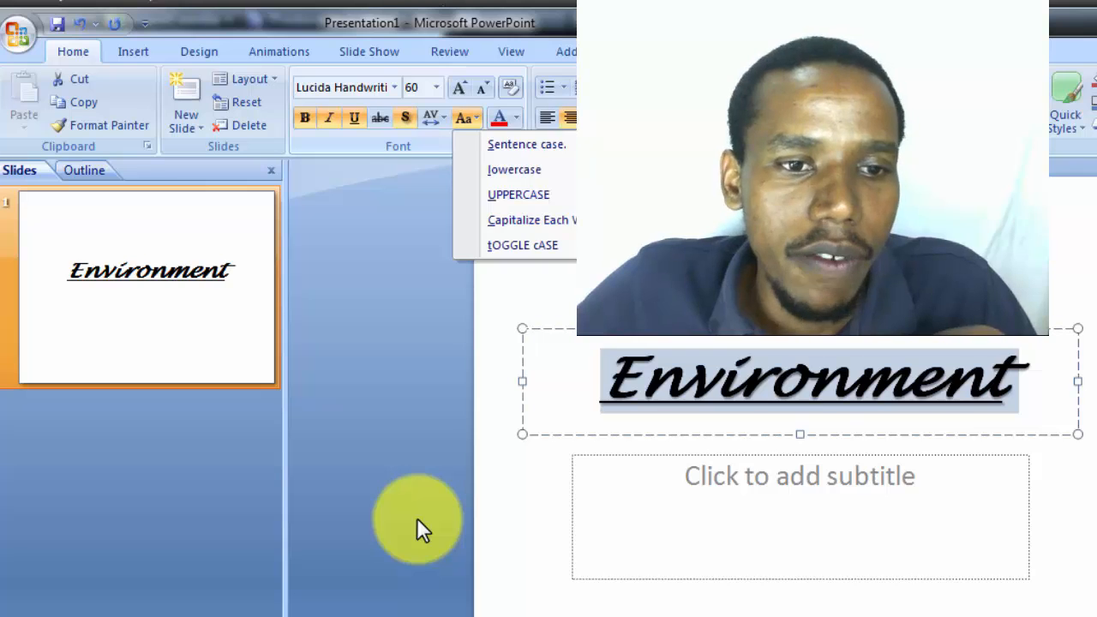
# - Change the letter case of the selected title to lowercase
pyautogui.press('Down')
pyautogui.press('Down')
pyautogui.press('Return')
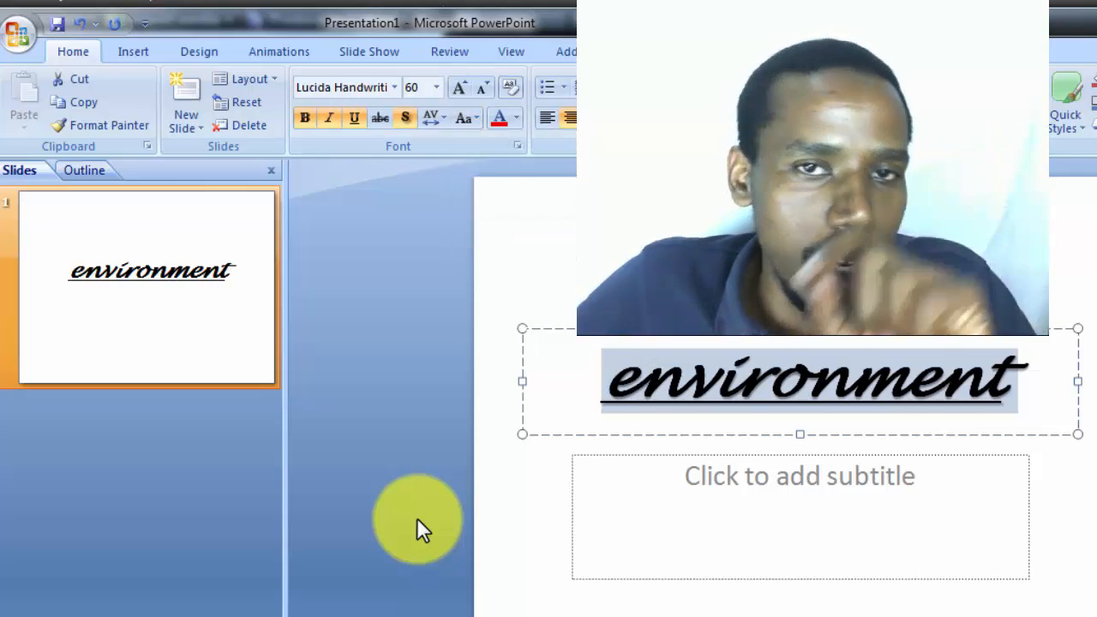
# - Change the letter case of the selected title to UPPERCASE
pyautogui.hotkey('alt', 'h')
pyautogui.press('7')
pyautogui.press('Down')
pyautogui.press('Down')
pyautogui.press('Down')
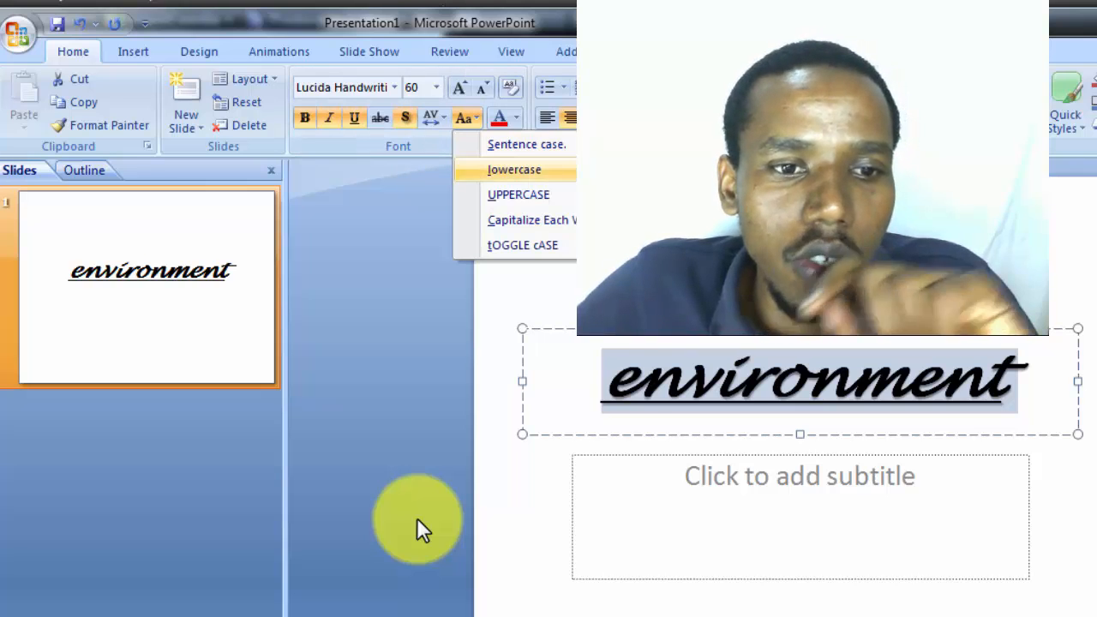
pyautogui.press('Return')
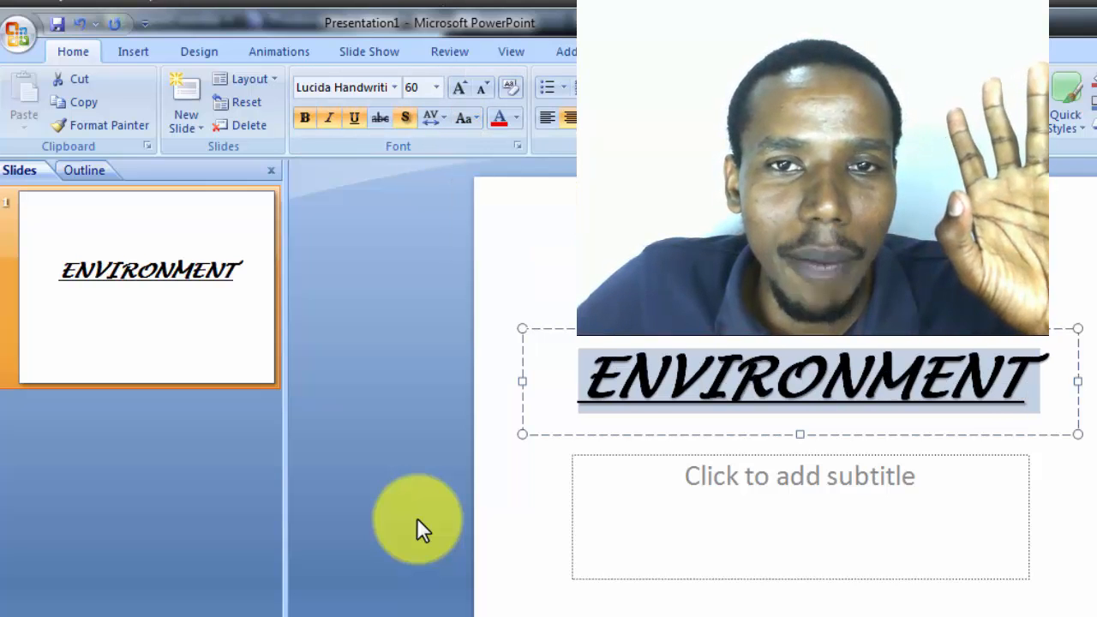
# - Apply the Capitalize Each Word case option to the selected title
pyautogui.hotkey('alt', 'h')
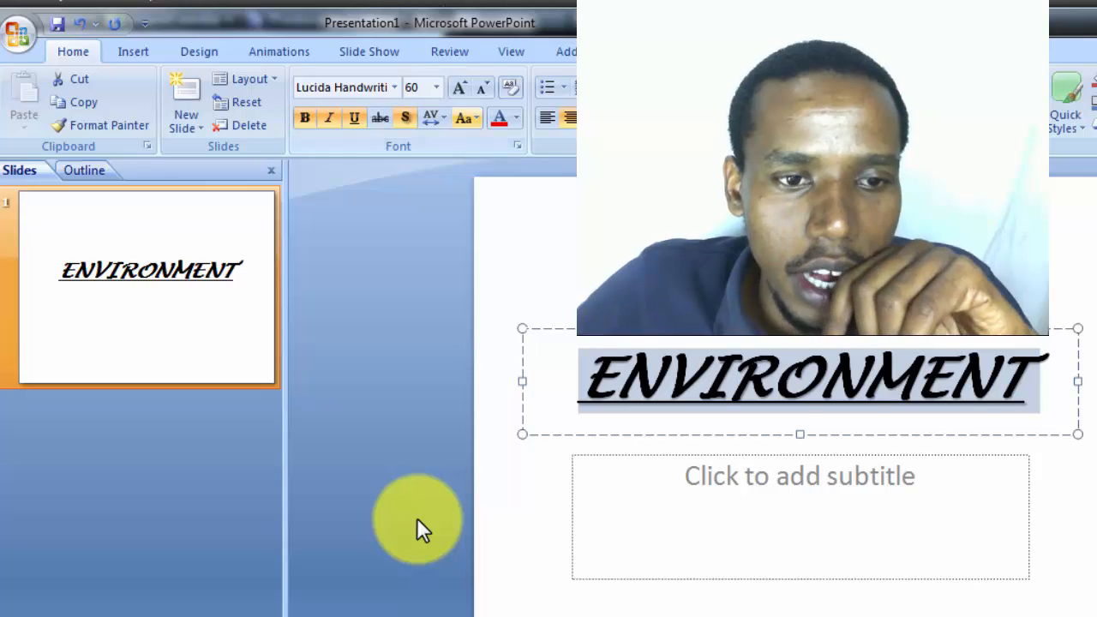
pyautogui.press('7')
pyautogui.press('Down')
pyautogui.press('Down')
pyautogui.press('Down')
pyautogui.press('Down')
pyautogui.press('Return')
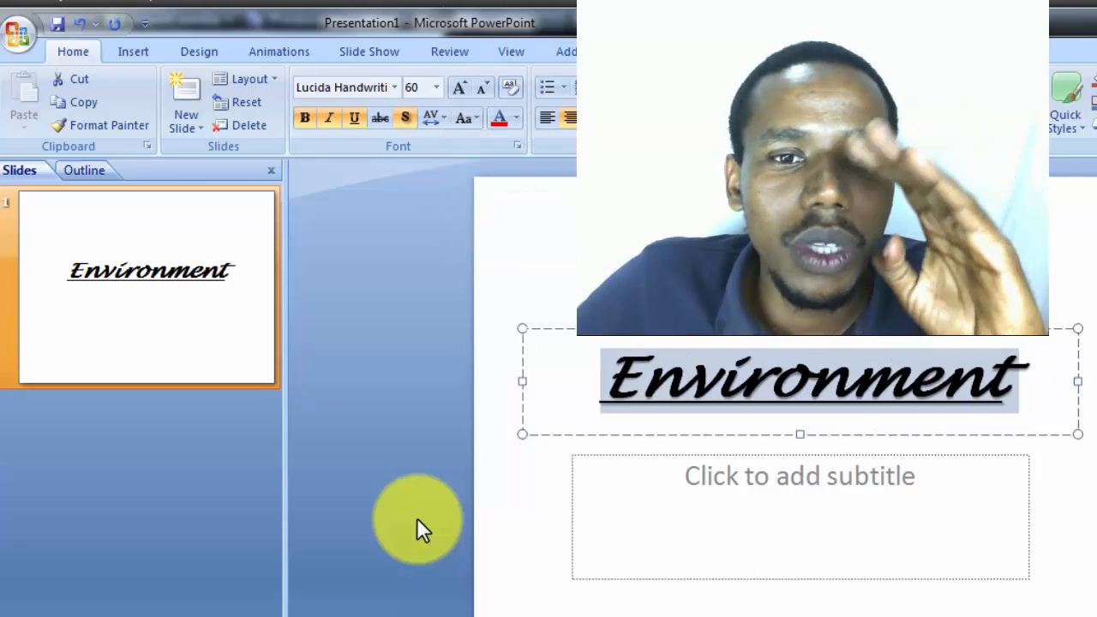
# - Apply the tOGGLE cASE option to the title so it reads eNVIRONMENT
pyautogui.hotkey('alt', 'h')
pyautogui.press('7')
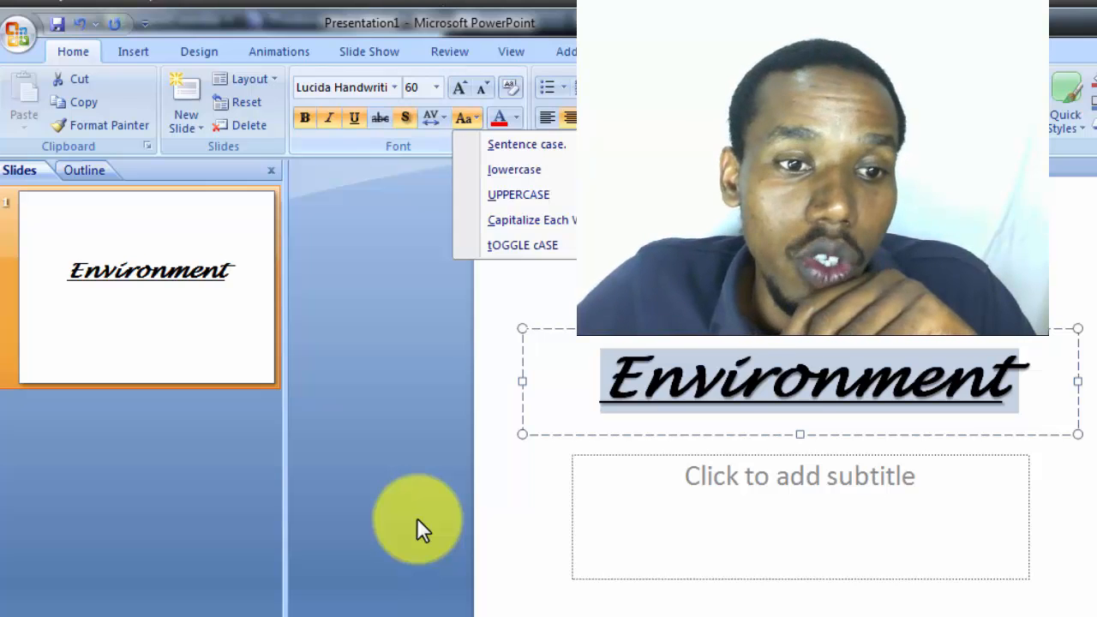
pyautogui.press('Down')
pyautogui.press('Down')
pyautogui.press('Down')
pyautogui.press('Down')
pyautogui.press('Down')
pyautogui.press('Return')
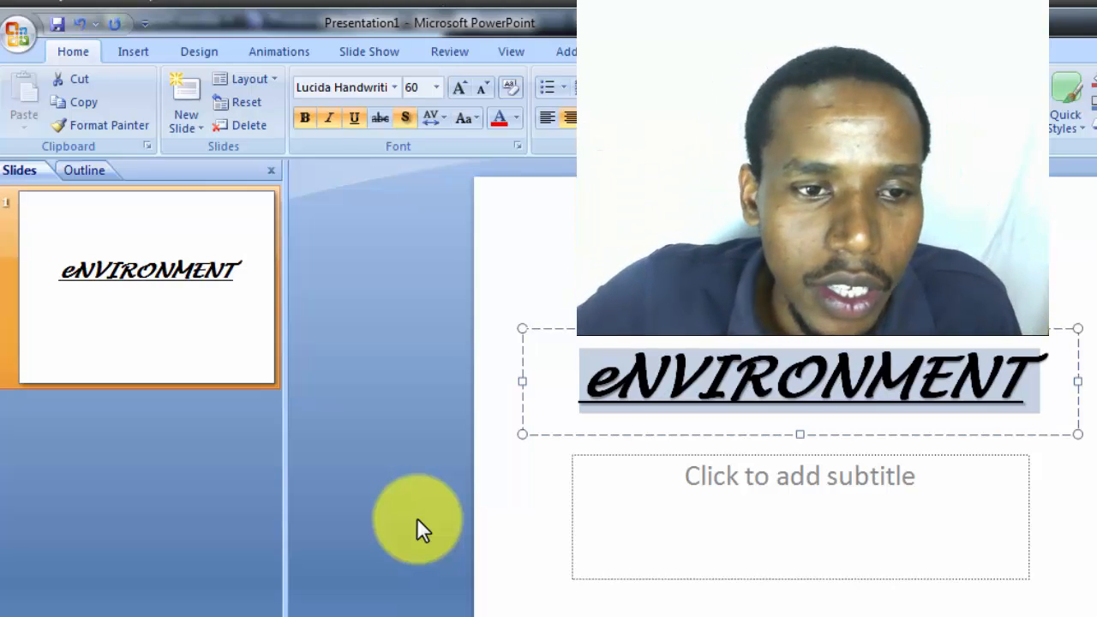
# - Convert the title eNVIRONMENT to Sentence case so it reads Environment
pyautogui.hotkey('alt', 'h')
pyautogui.press('7')
pyautogui.press('Down')
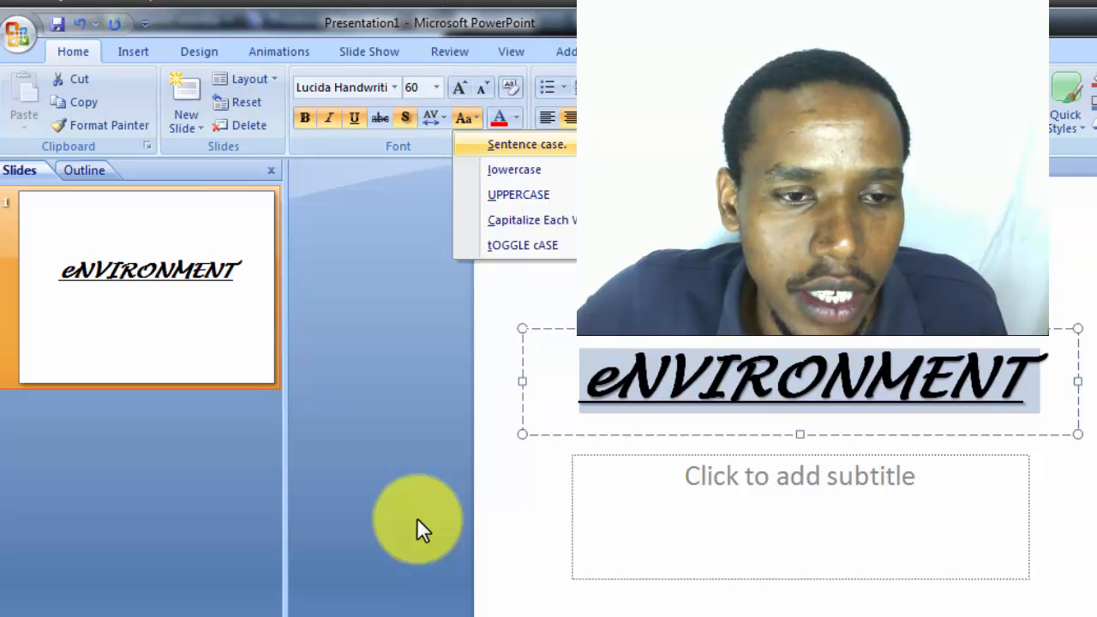
pyautogui.press('Down')
pyautogui.press('Down')
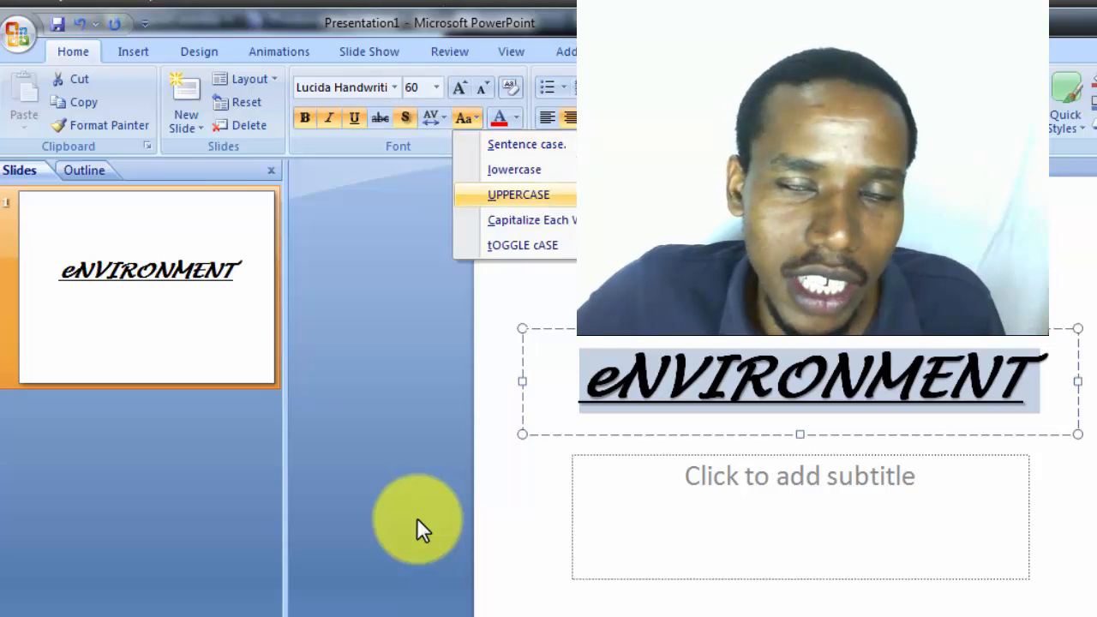
pyautogui.press('Up')
pyautogui.press('Up')
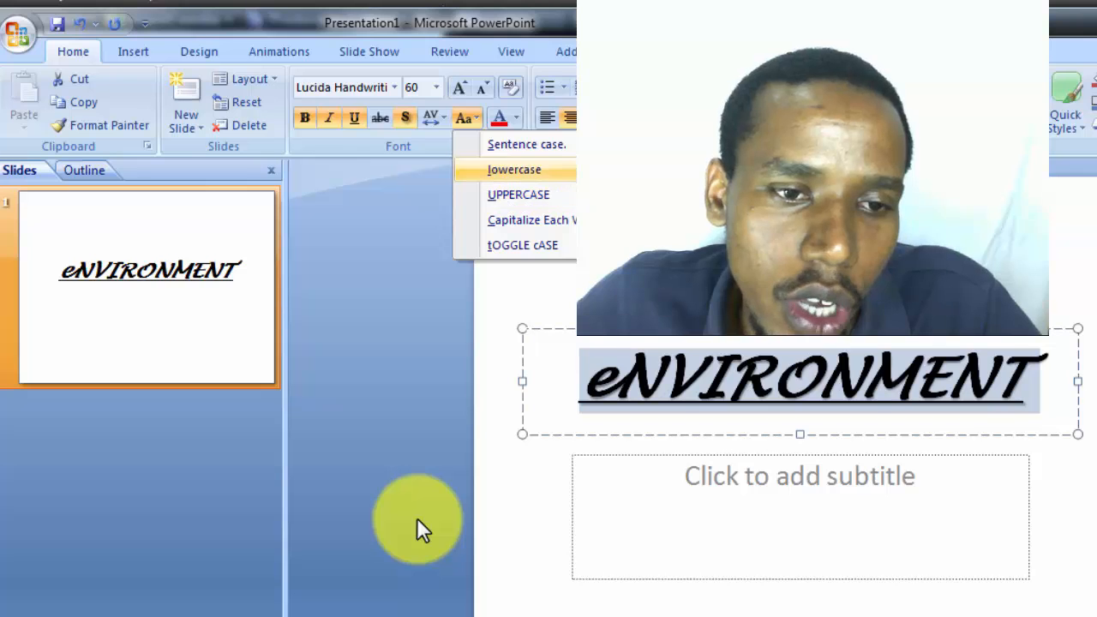
pyautogui.press('Return')
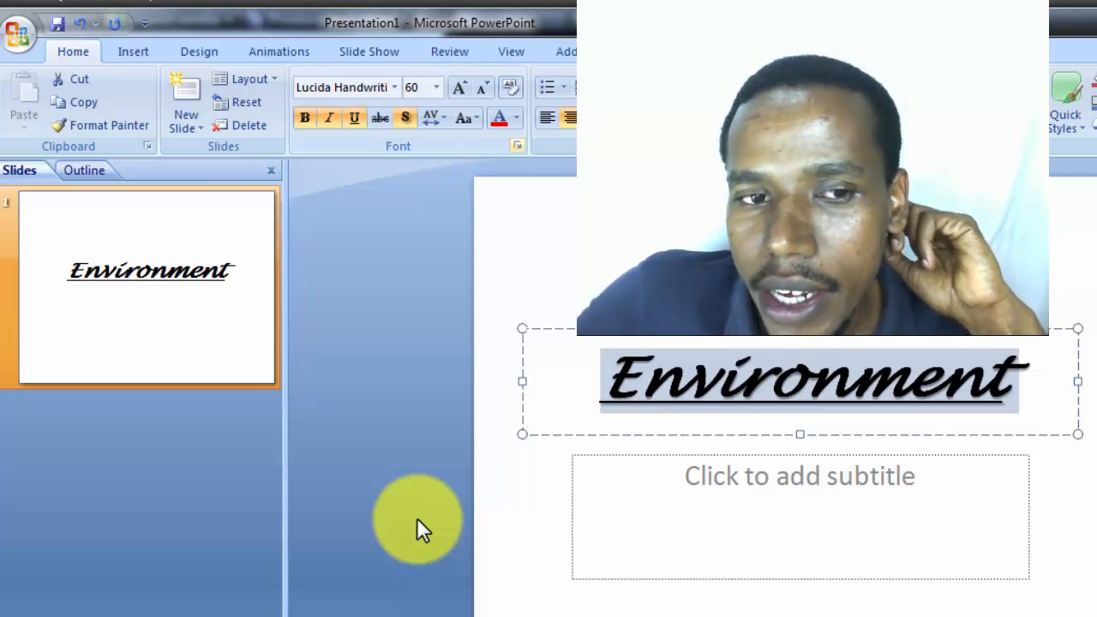
# - Try purple and red as the font color of the title Environment
pyautogui.press('Return')
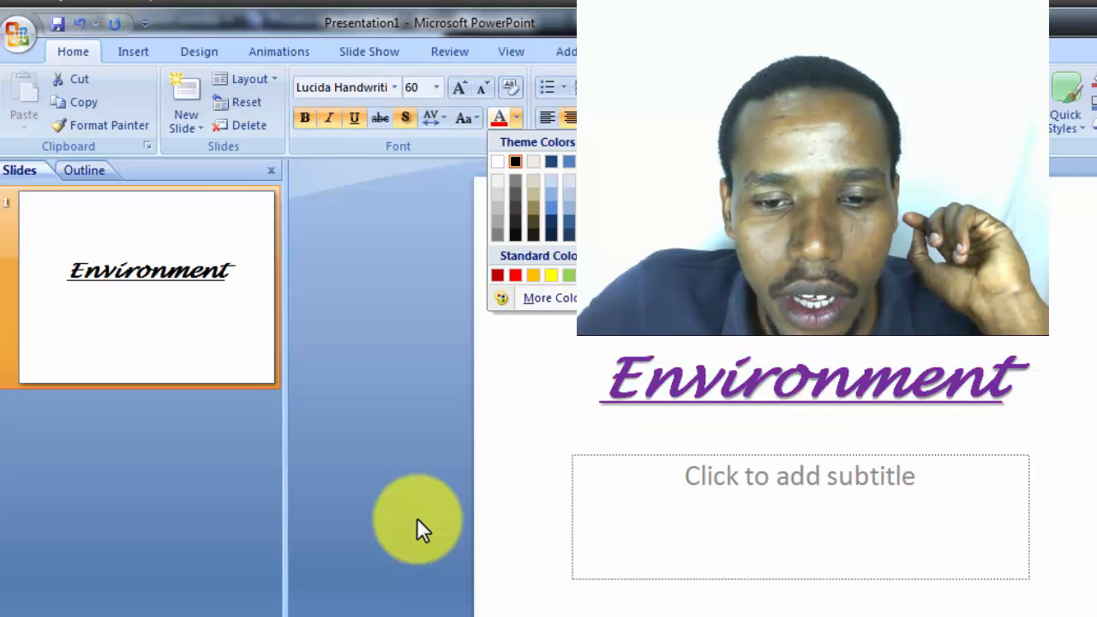
pyautogui.press('Return')
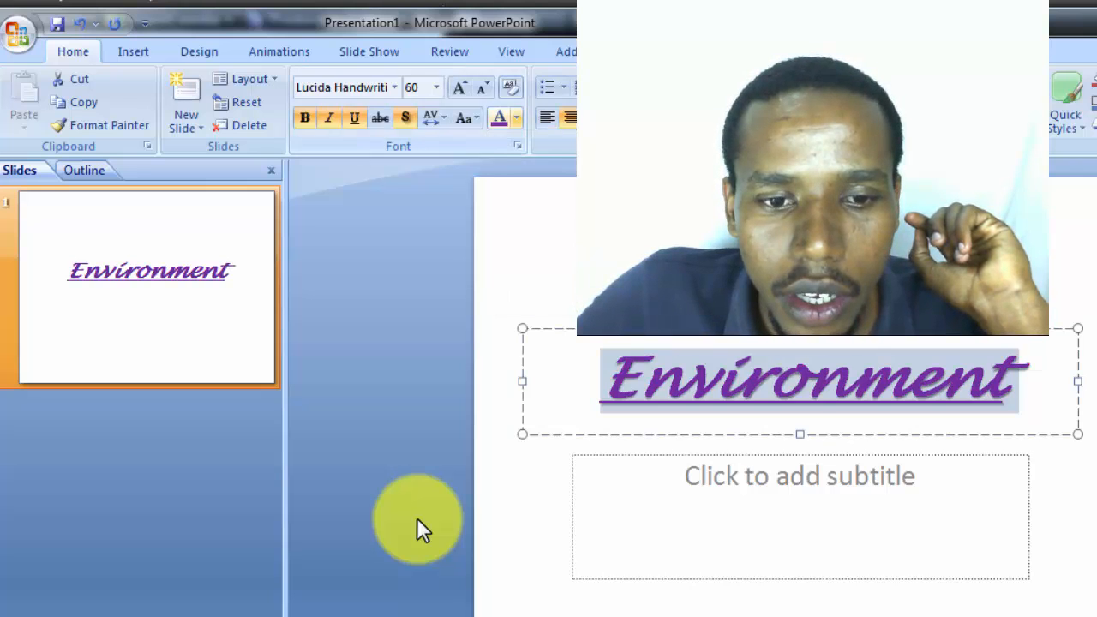
pyautogui.press('Return')
pyautogui.press('Return')
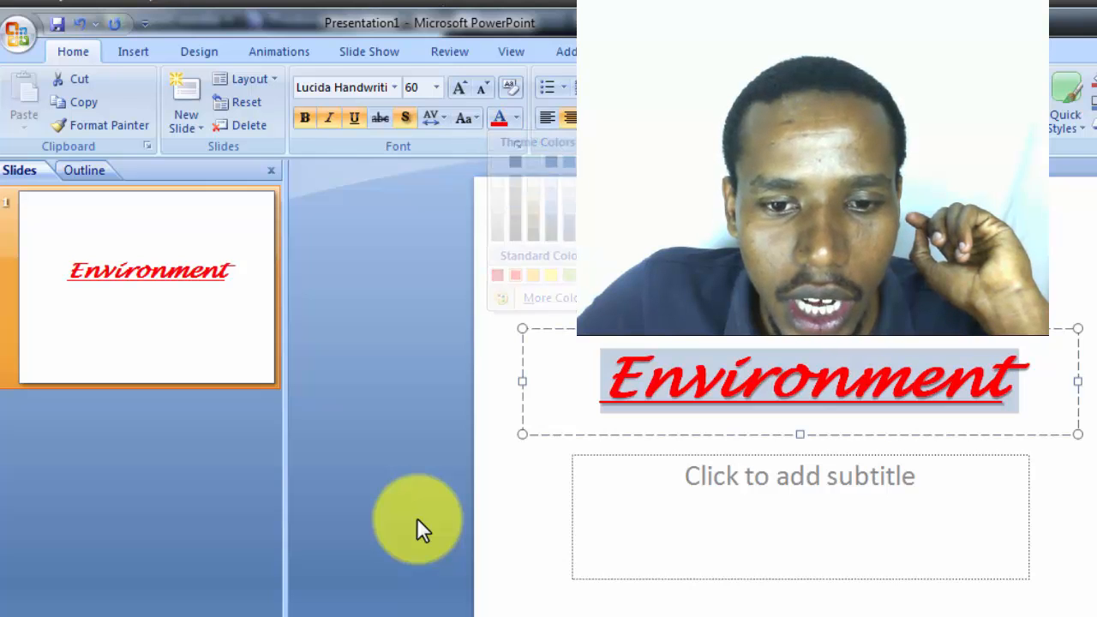
# - Try the standard green and light blue as the font color of the title Environment
pyautogui.press('Return')
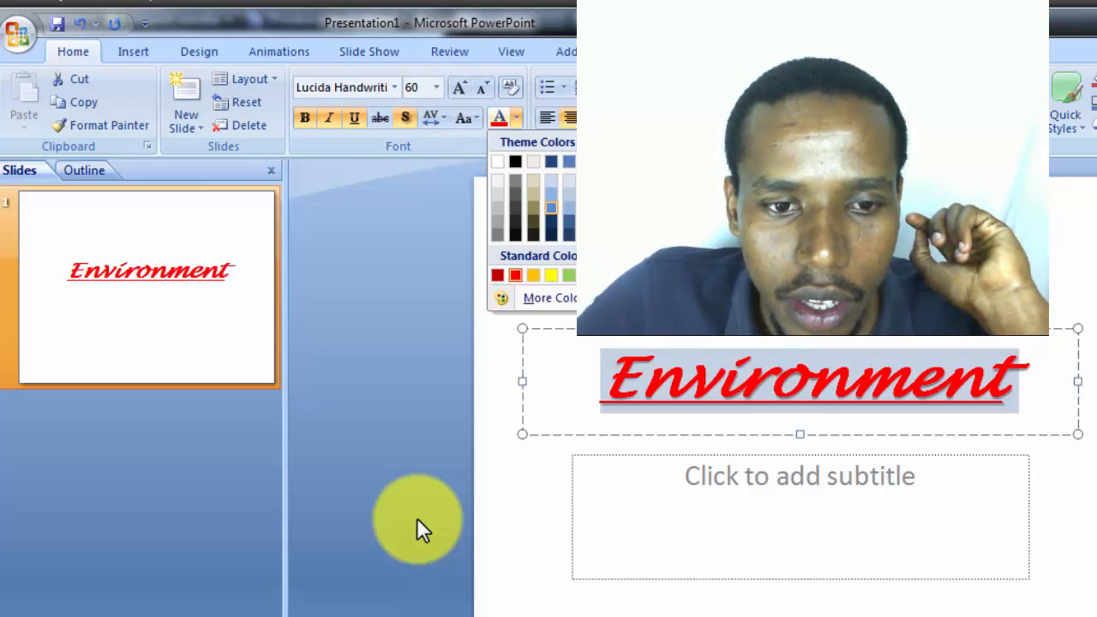
pyautogui.press('Return')
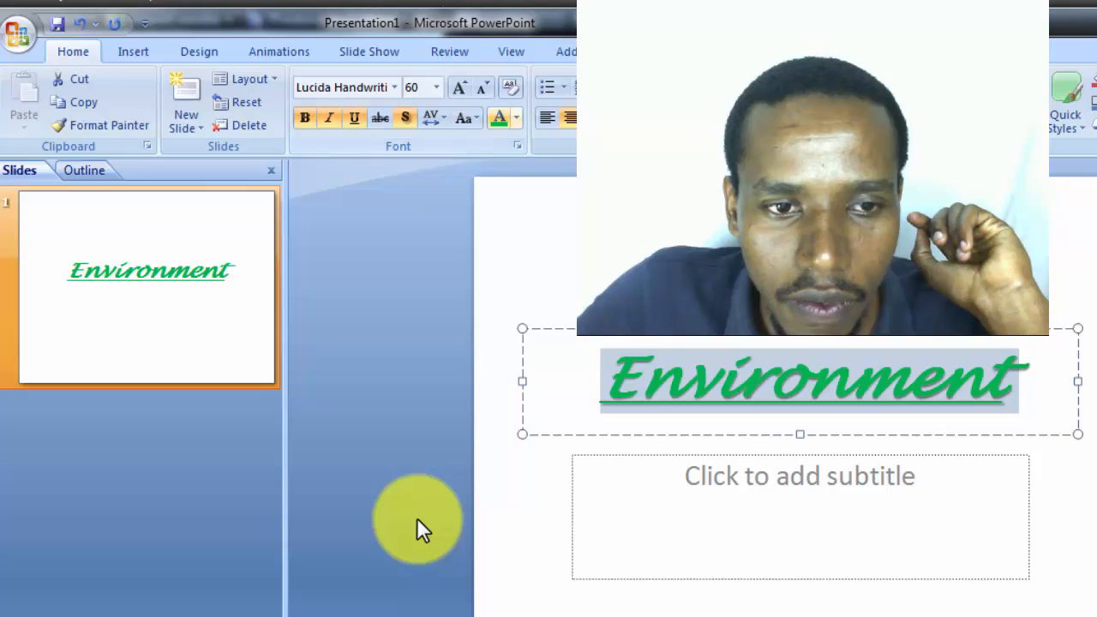
pyautogui.press('Return')
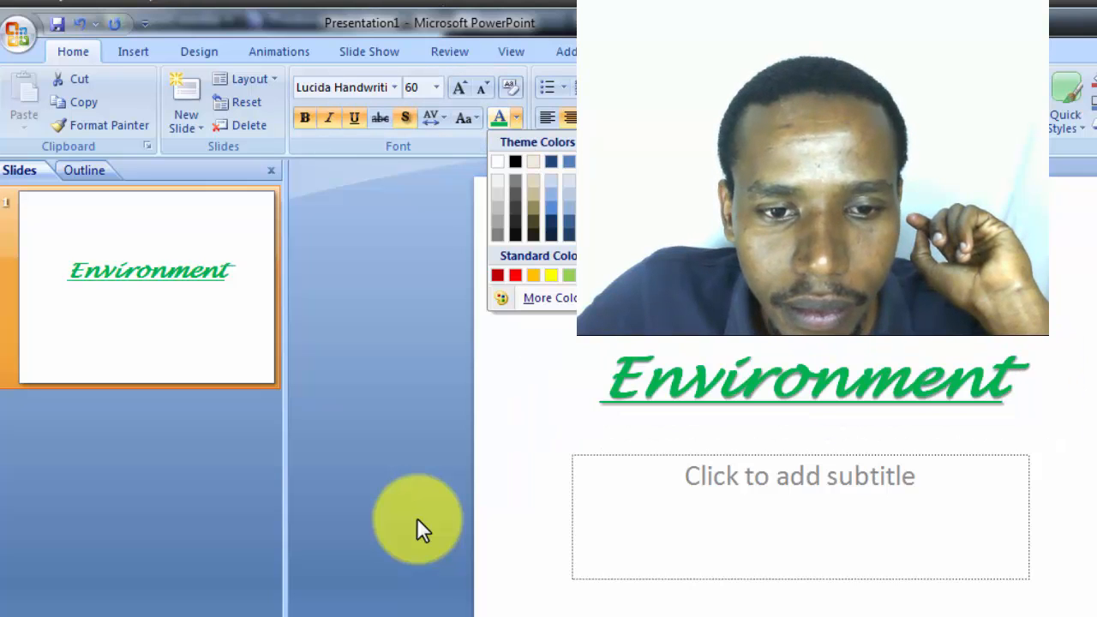
pyautogui.press('Return')
pyautogui.press('Return')
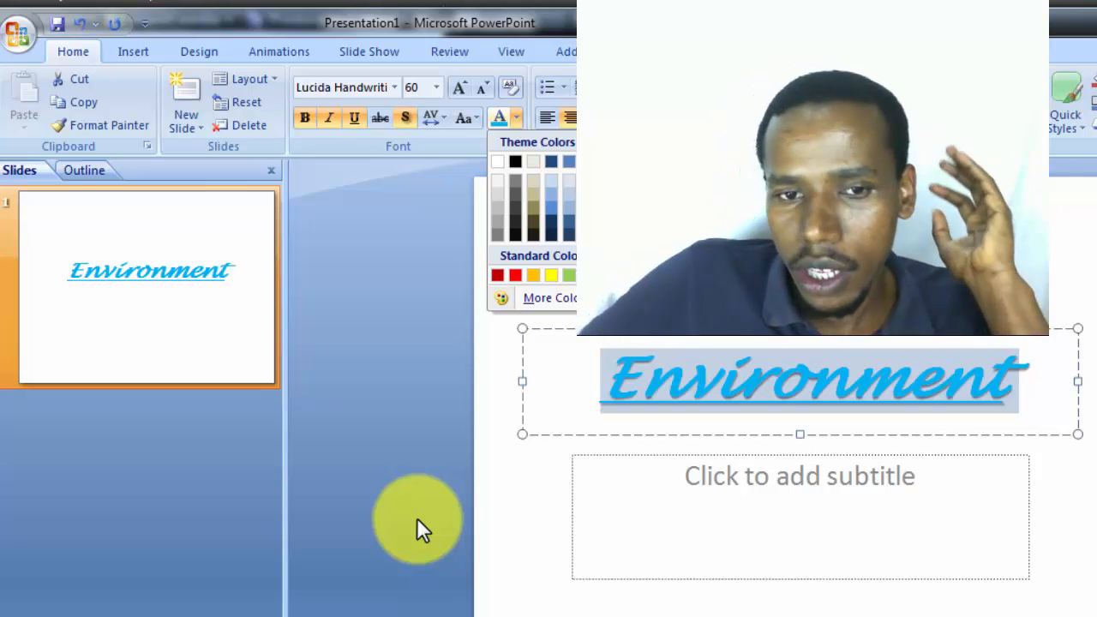
# - Apply a custom dark green font color with RGB values 69, 115, 7 to the title
pyautogui.press('Up')
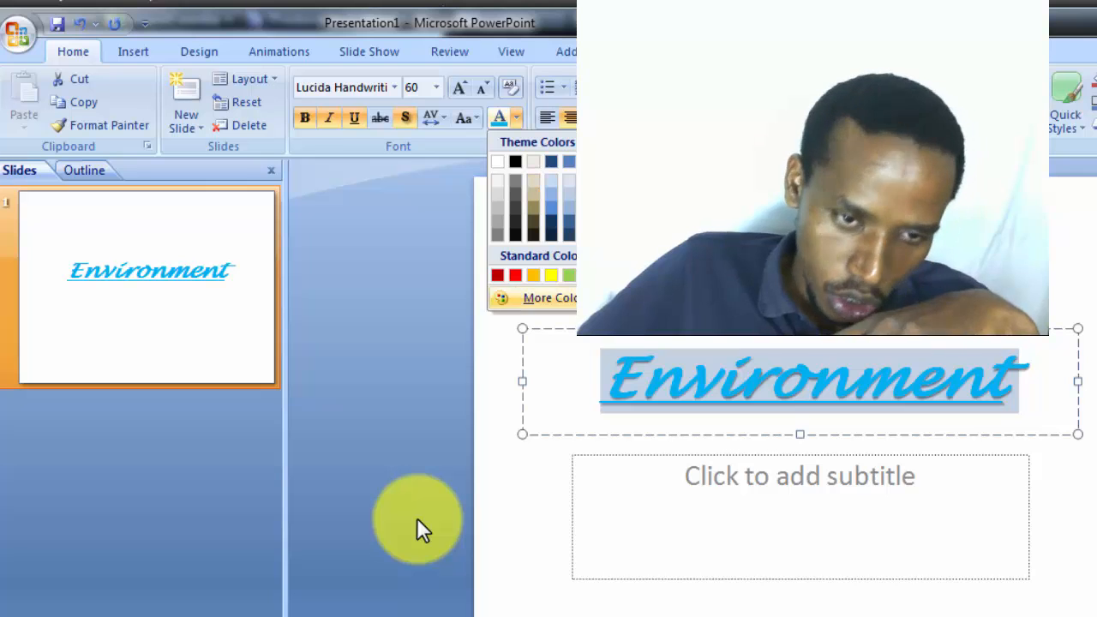
pyautogui.press('Return')
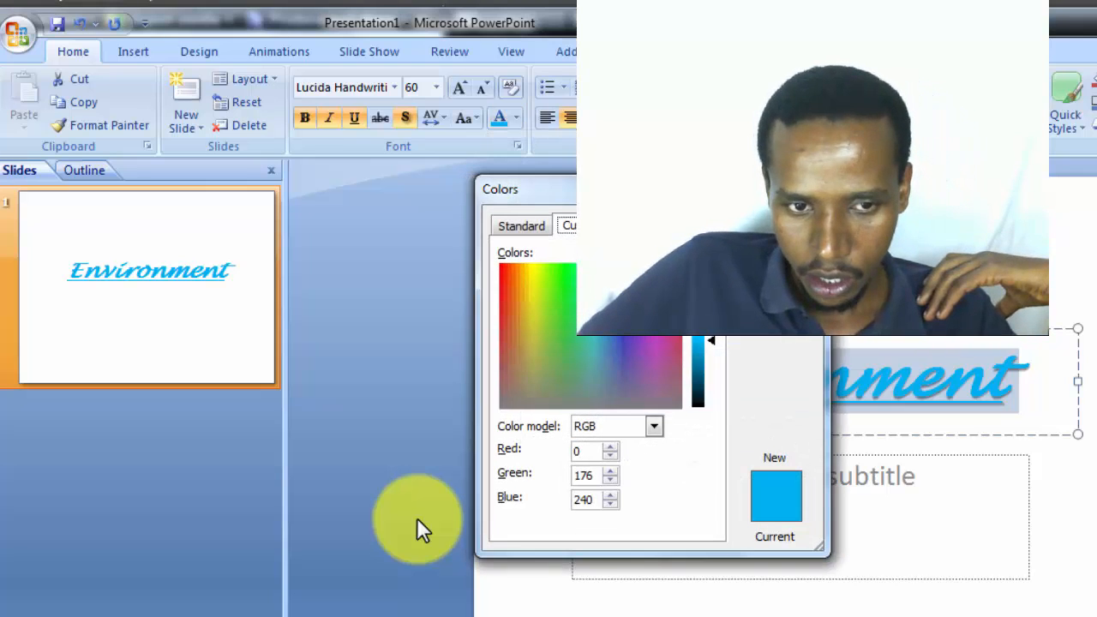
pyautogui.click(543, 281)
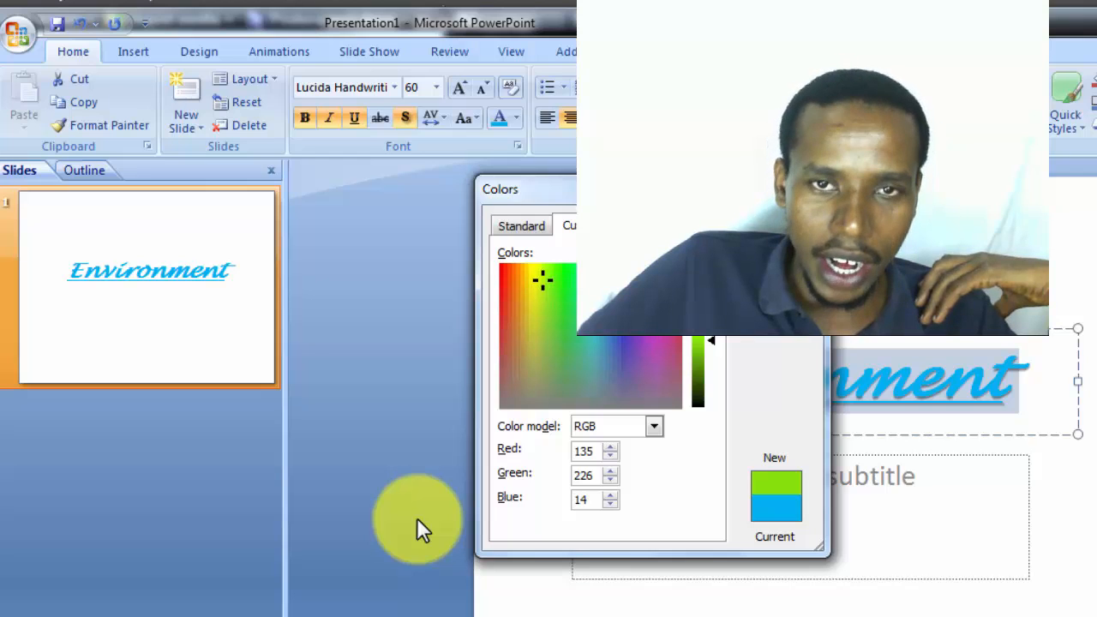
pyautogui.moveTo(711, 340); pyautogui.dragTo(710, 373)
pyautogui.click(777, 226)
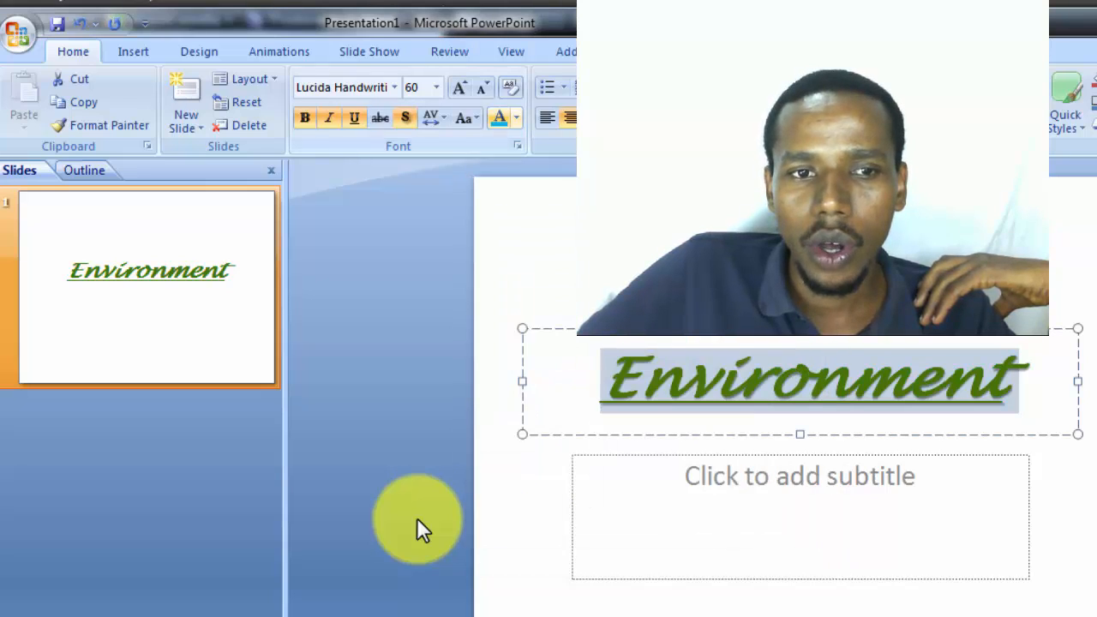
# - Apply a custom orange font color with RGB values 249, 153, 81 to the title
pyautogui.click(517, 118)
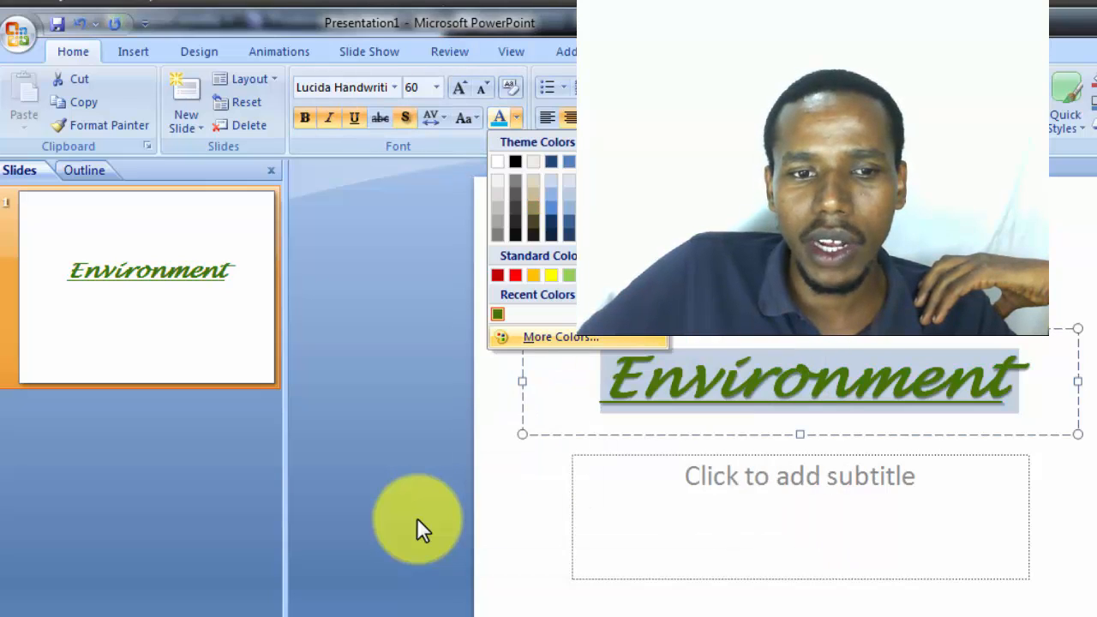
pyautogui.click(561, 337)
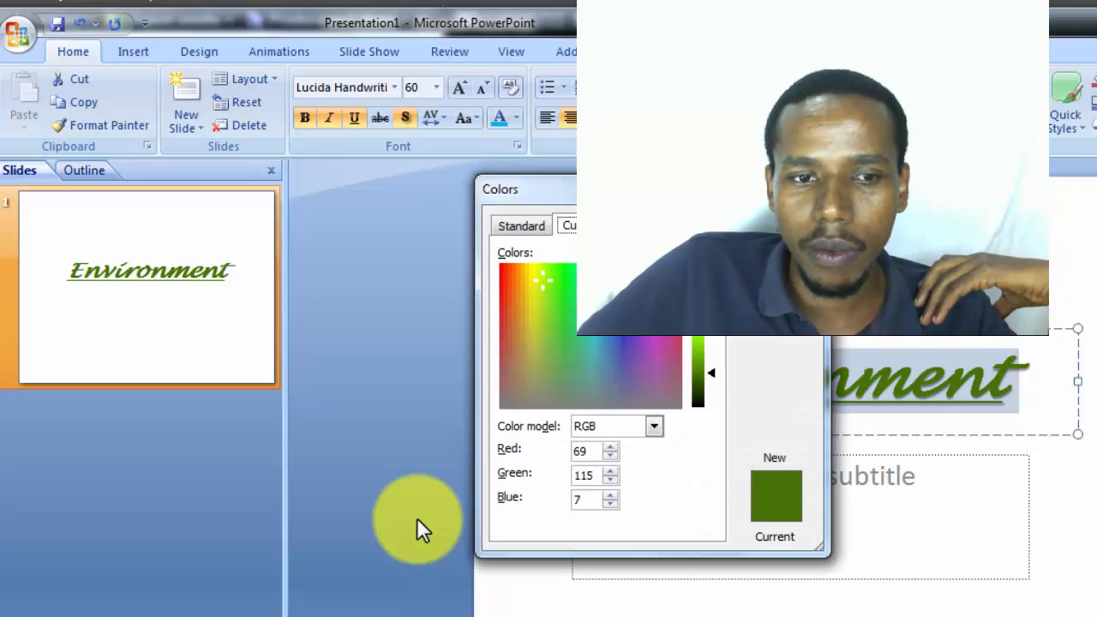
pyautogui.click(512, 273)
pyautogui.moveTo(711, 373)
pyautogui.mouseDown()
pyautogui.moveTo(710, 299)
pyautogui.moveTo(711, 315)
pyautogui.mouseUp()
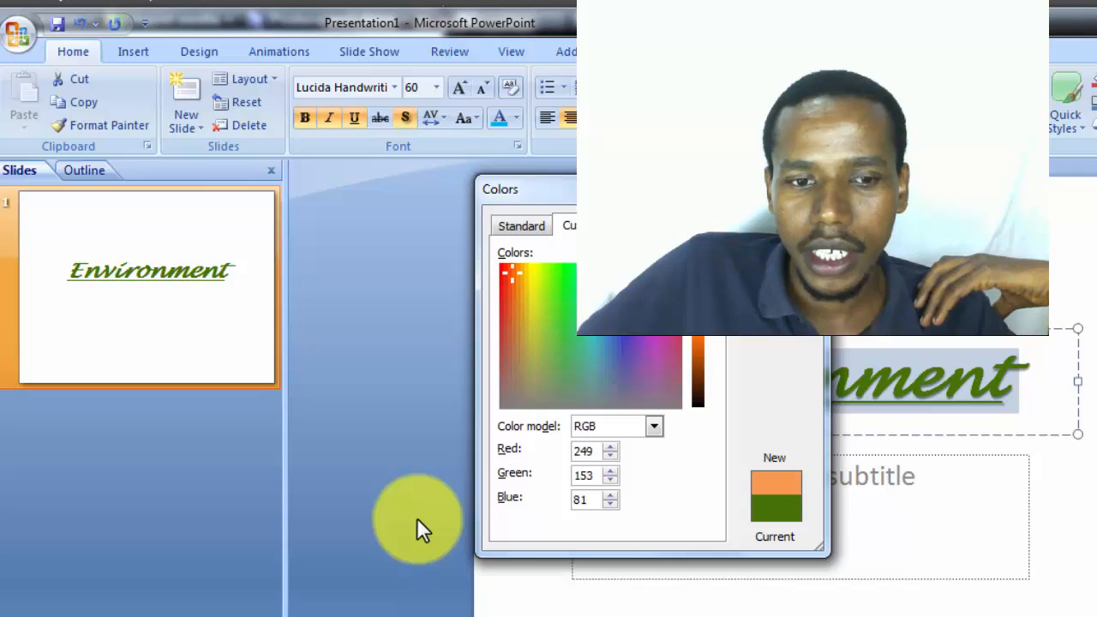
pyautogui.click(775, 226)
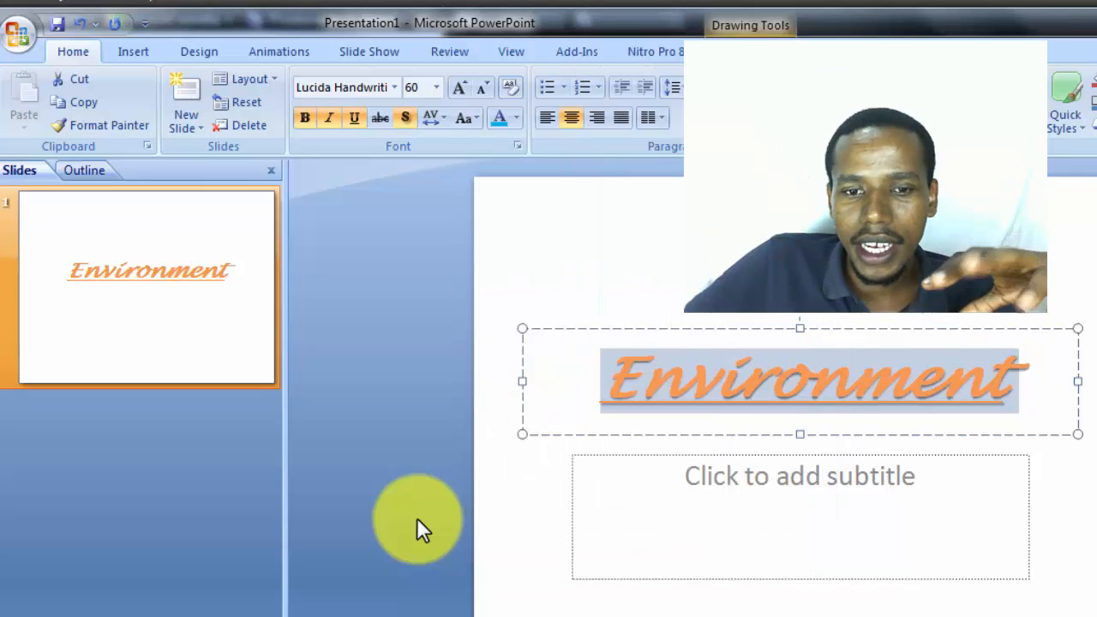
# - Recolor the whole title dark blue using the standard honeycomb palette of the Colors dialog
pyautogui.click(1002, 382)
pyautogui.hotkey('ctrl', 'a')
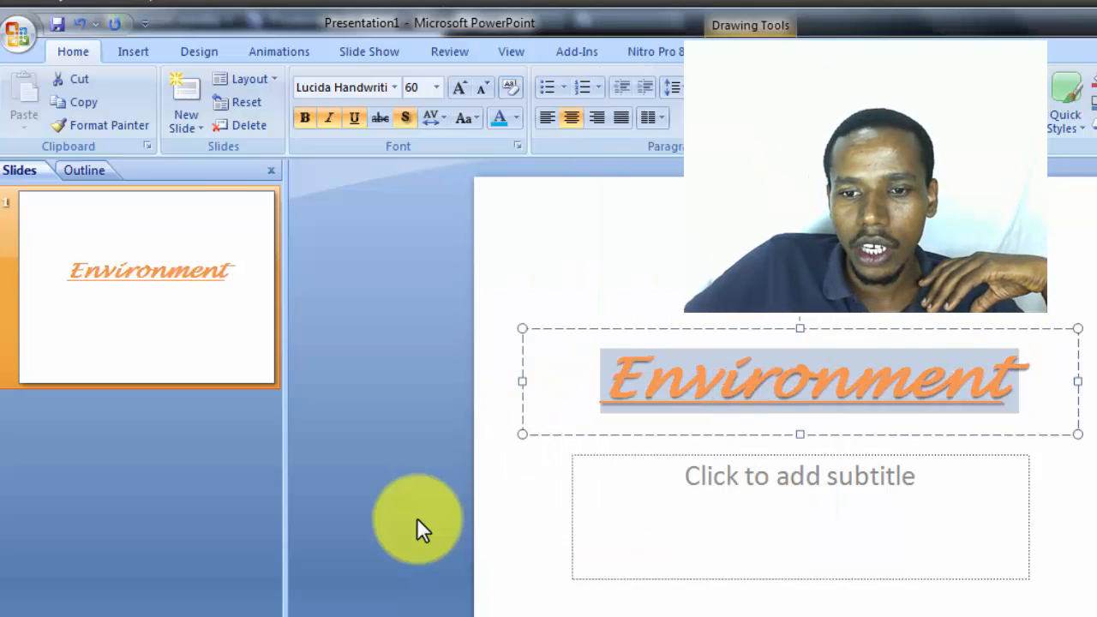
pyautogui.click(516, 118)
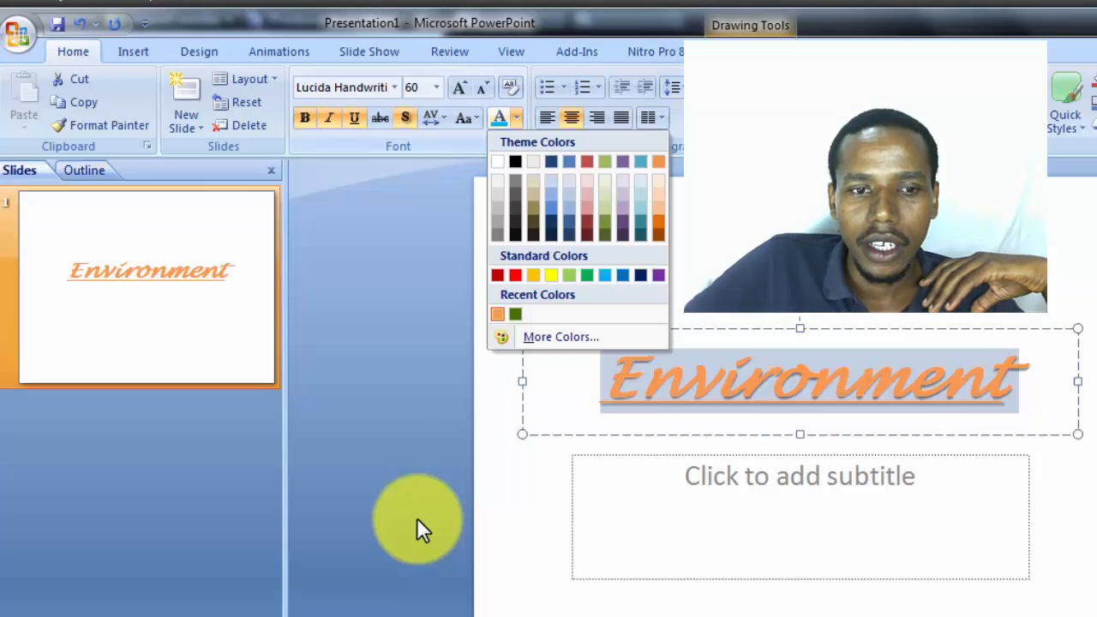
pyautogui.click(561, 337)
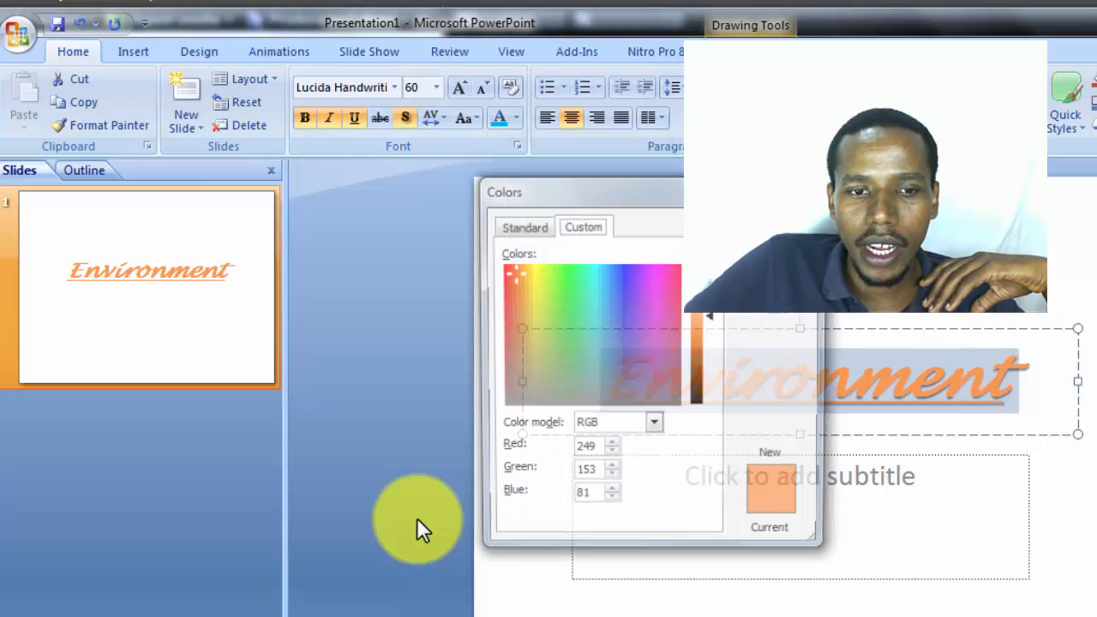
pyautogui.click(521, 226)
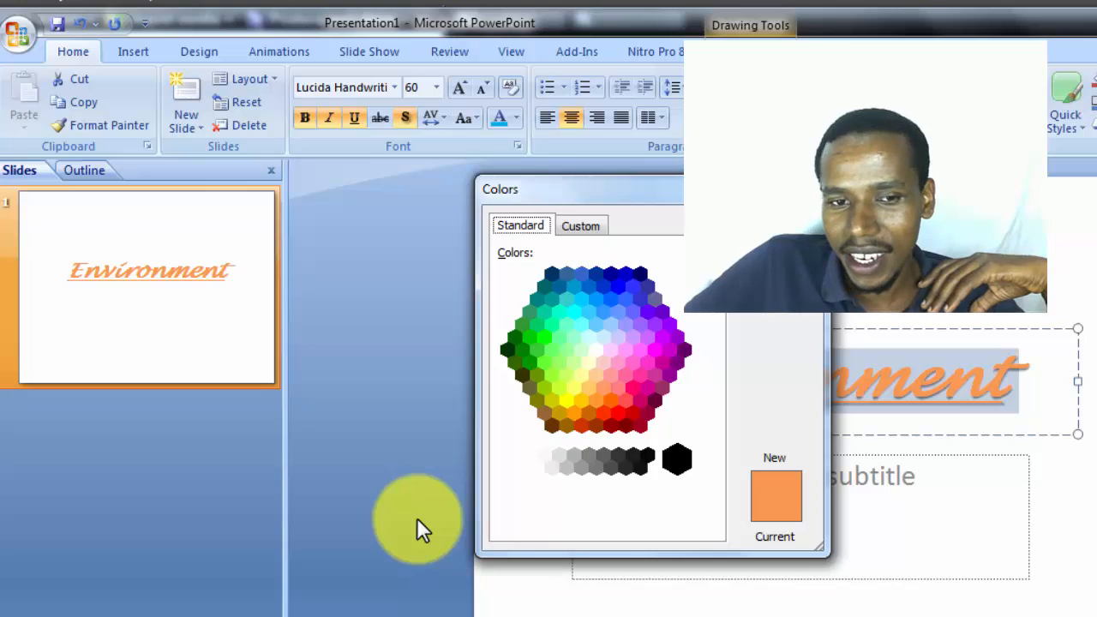
pyautogui.click(610, 274)
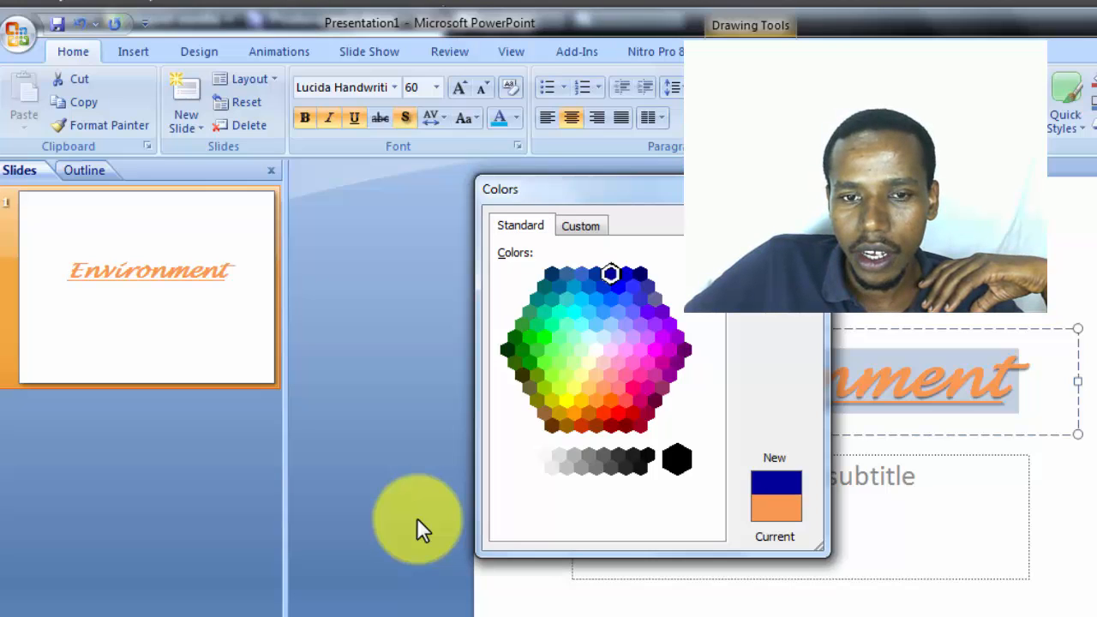
pyautogui.press('Return')
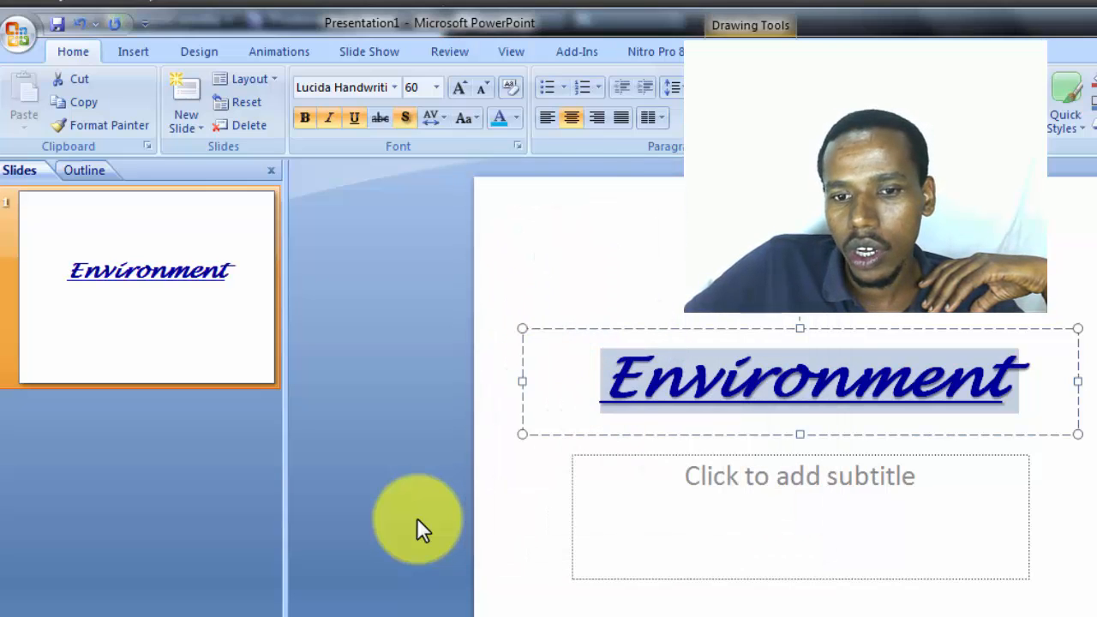
pyautogui.press('Right')
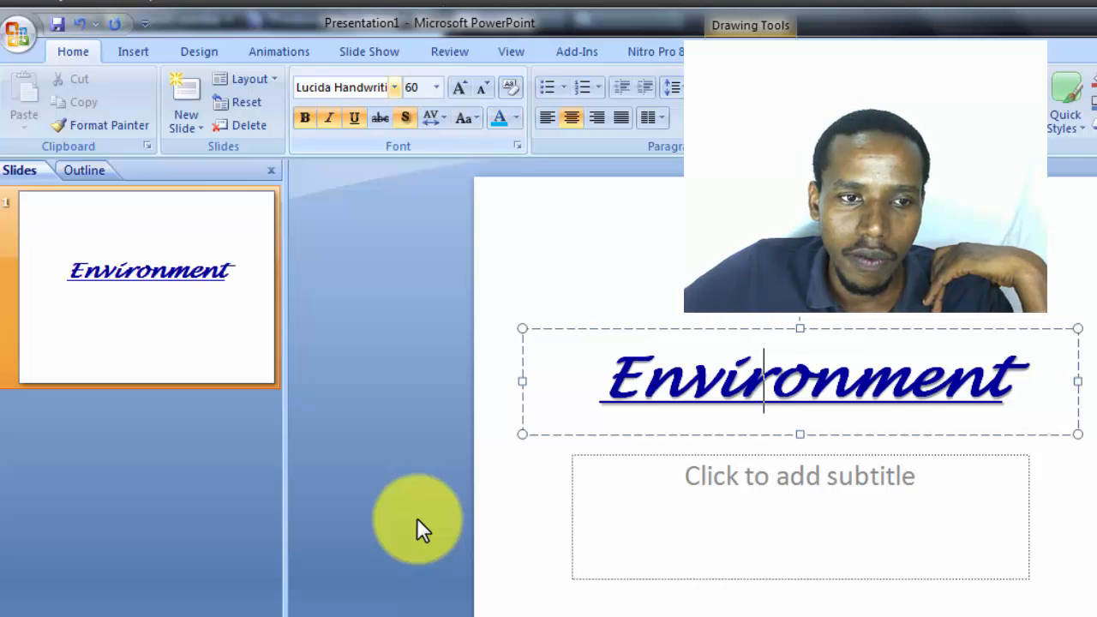
# - Change the typeface of the whole title Environment to Cooper Black
pyautogui.press('Home')
pyautogui.hotkey('shift', 'End')
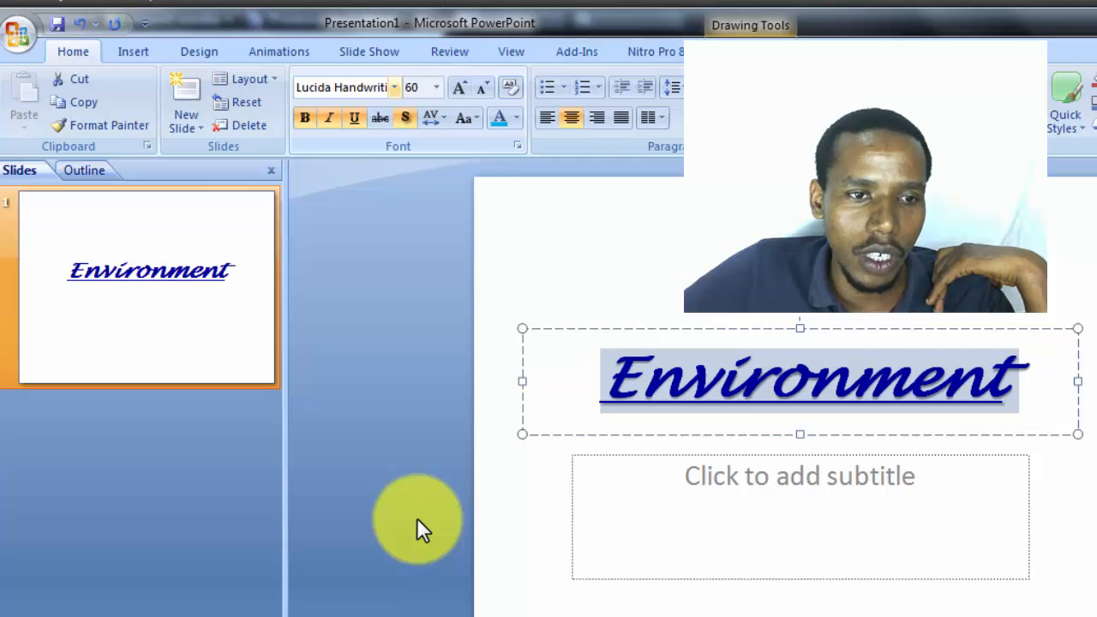
pyautogui.click(395, 88)
pyautogui.click(380, 257)
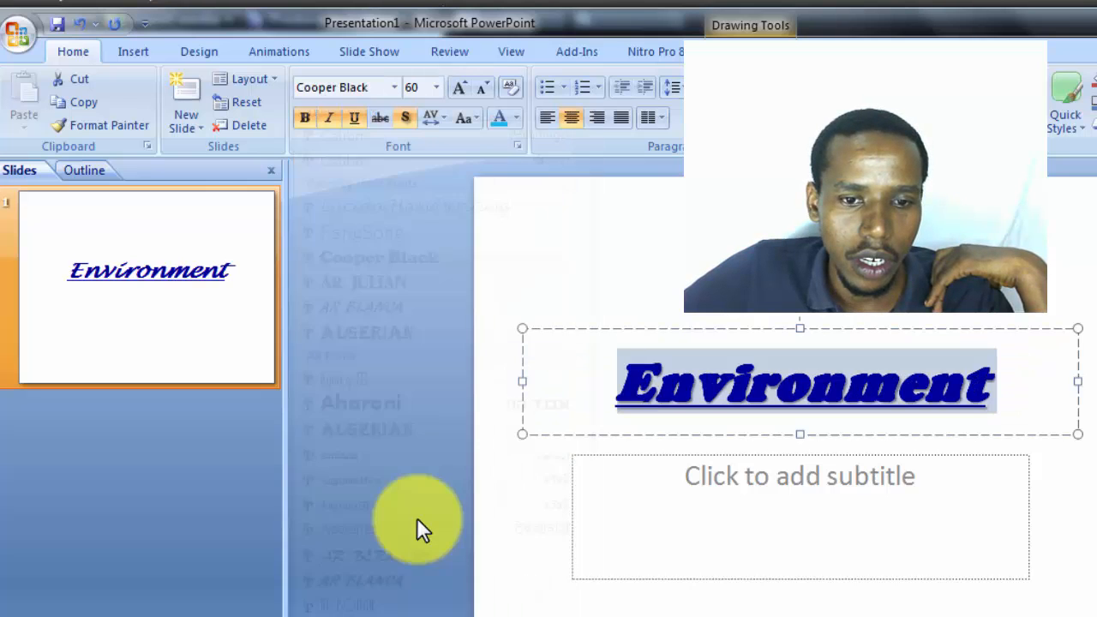
# - Remove the bold, italic, underline and shadow formatting from the title
pyautogui.hotkey('ctrl', 'b')
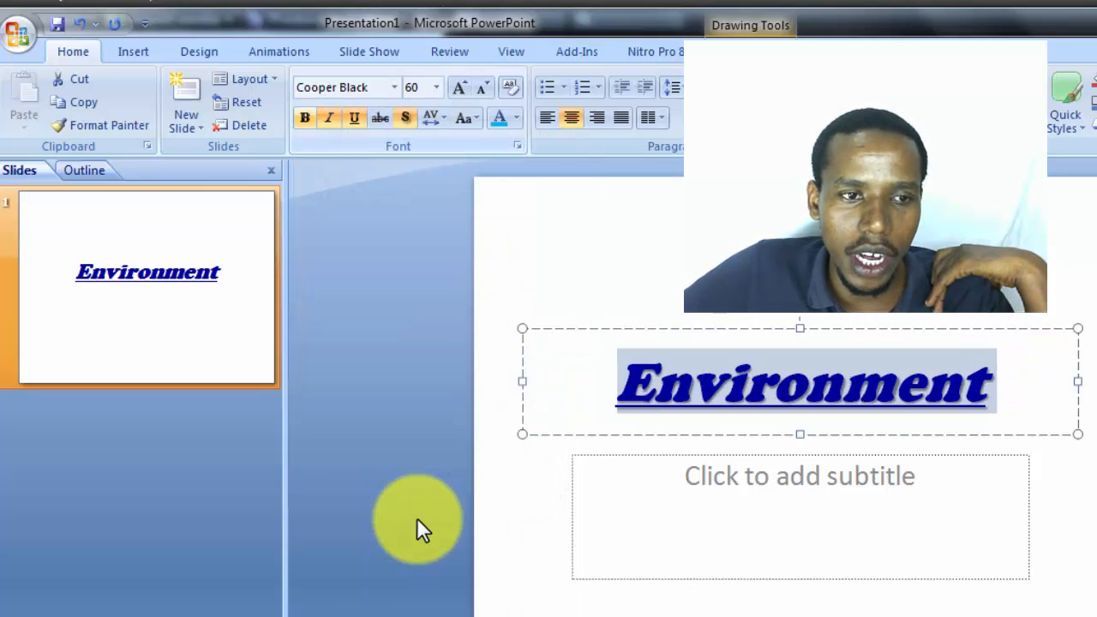
pyautogui.hotkey('ctrl', 'i')
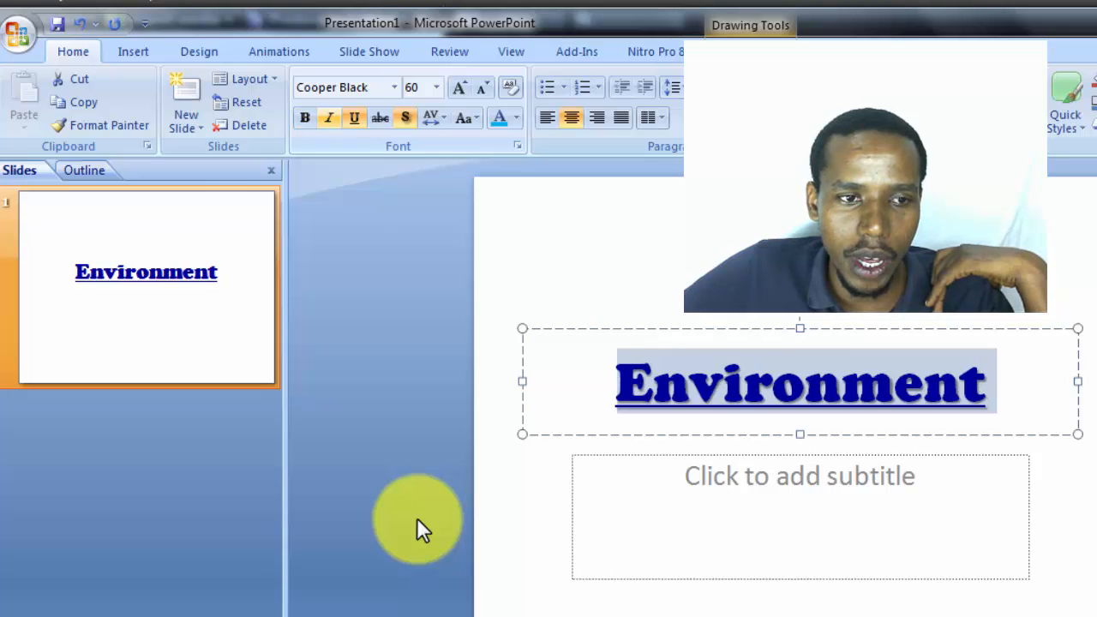
pyautogui.hotkey('ctrl', 'i')
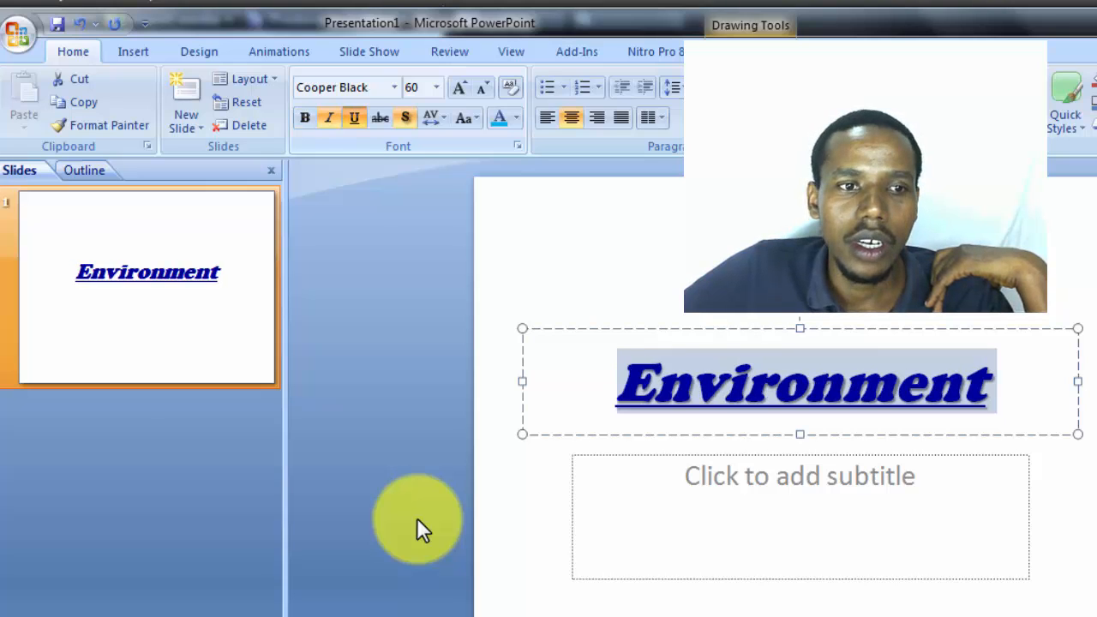
pyautogui.hotkey('ctrl', 'i')
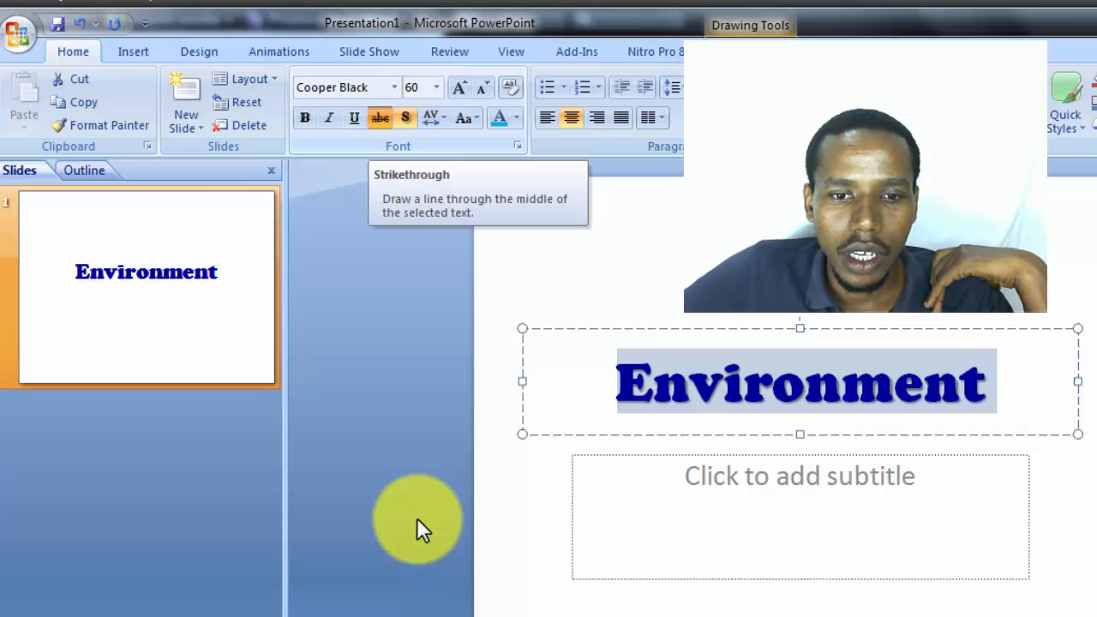
pyautogui.click(380, 119)
pyautogui.click(380, 118)
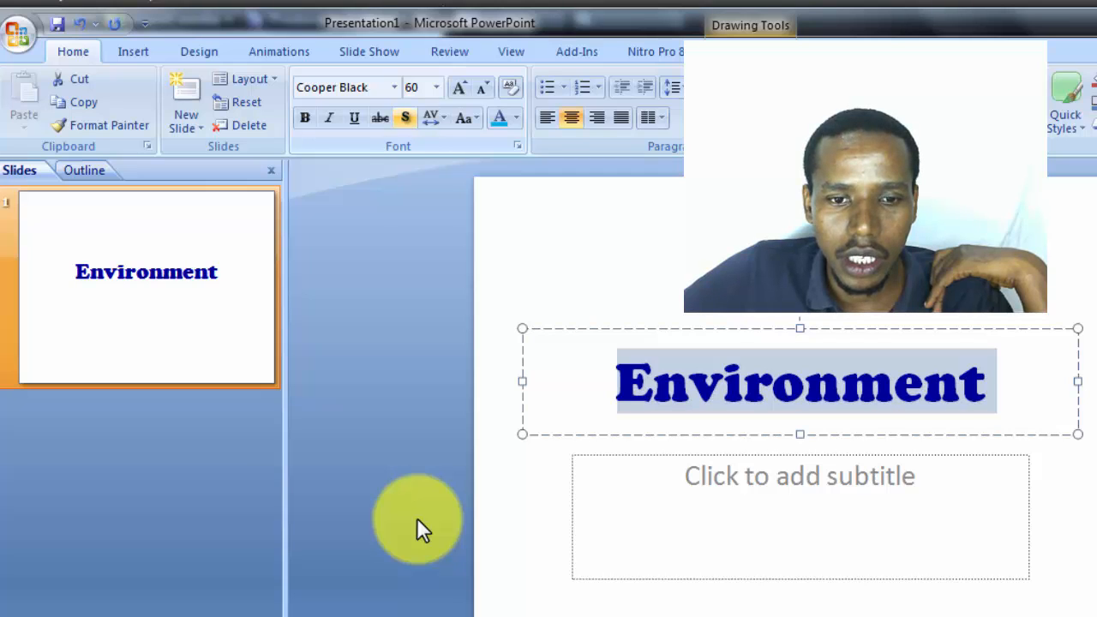
# - Set the title's character spacing to Loose and convert its letters to UPPERCASE
pyautogui.click(431, 117)
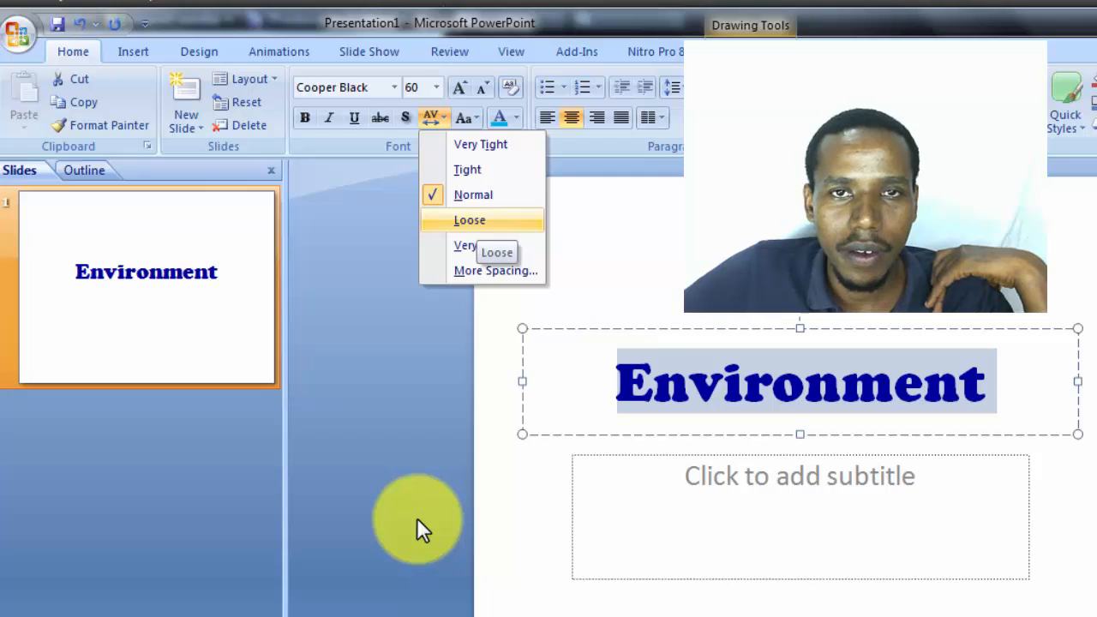
pyautogui.click(470, 220)
pyautogui.click(463, 118)
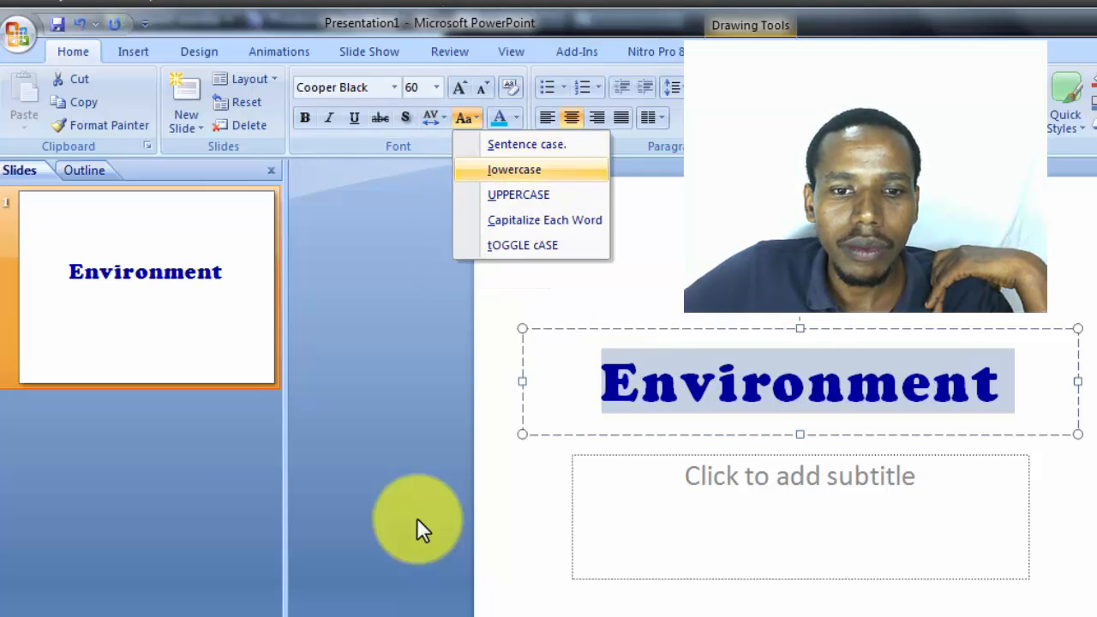
pyautogui.click(514, 170)
pyautogui.click(464, 117)
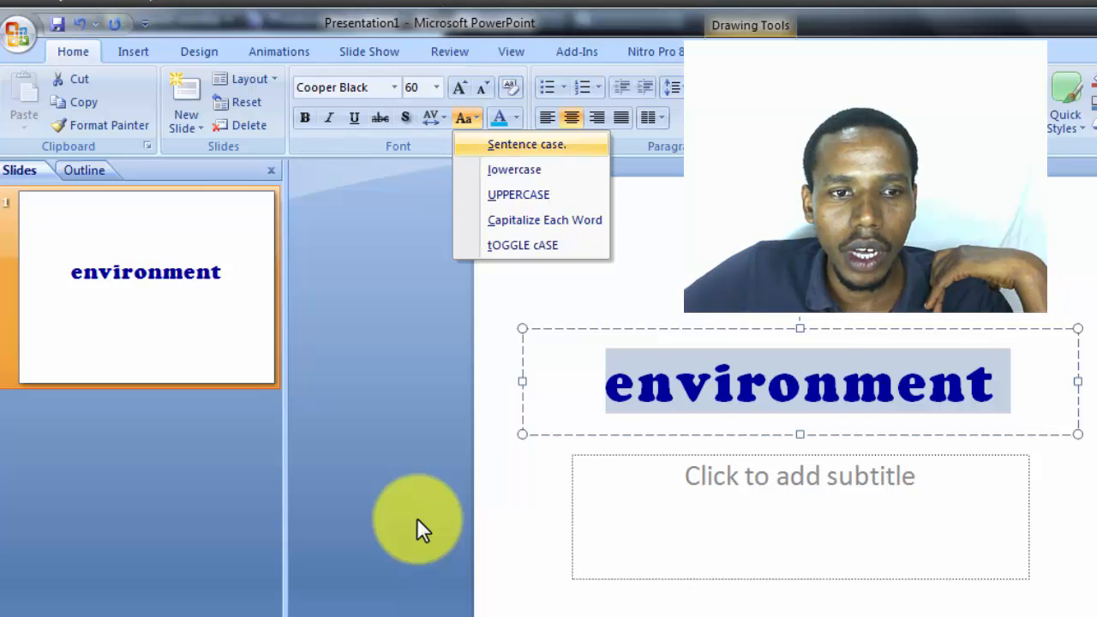
pyautogui.click(518, 194)
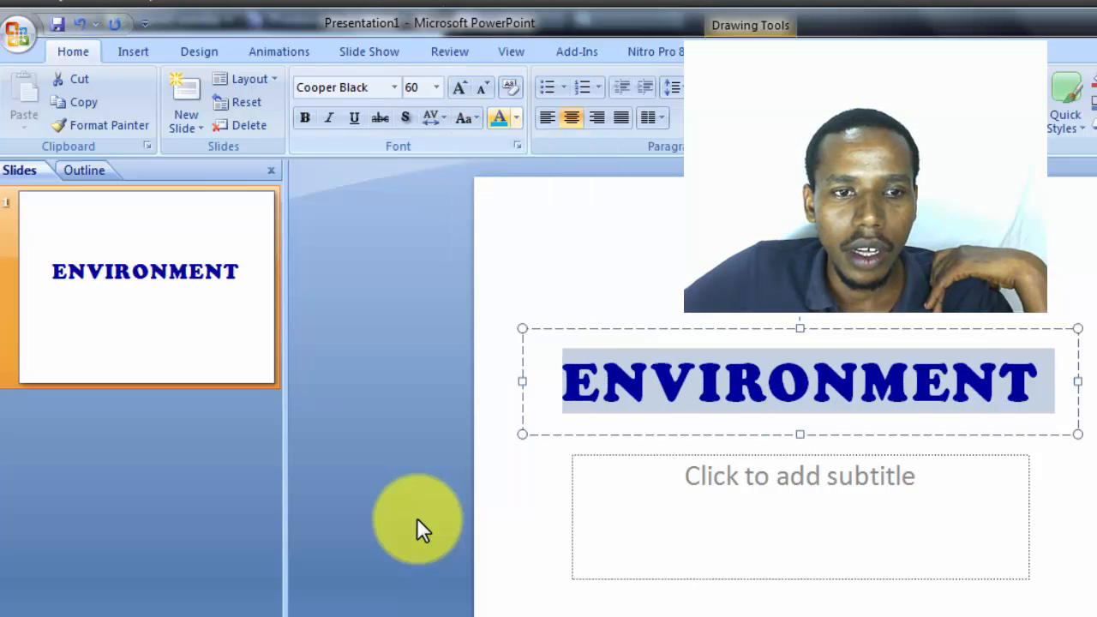
# - Set the font color of the title ENVIRONMENT to the standard dark red and deselect it
pyautogui.click(516, 117)
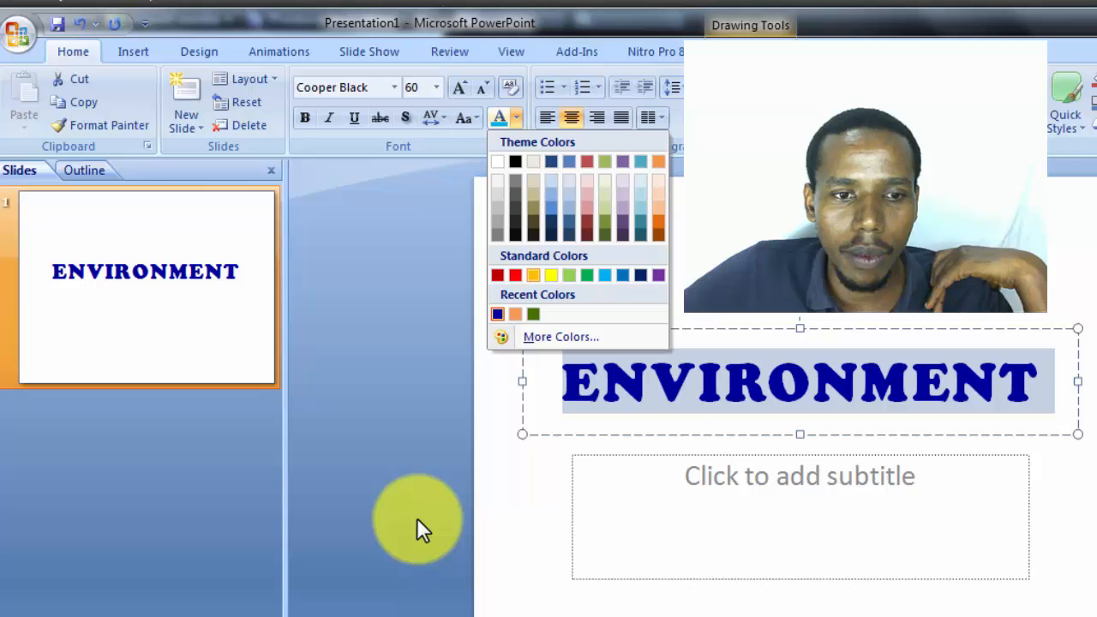
pyautogui.click(497, 275)
pyautogui.click(418, 519)
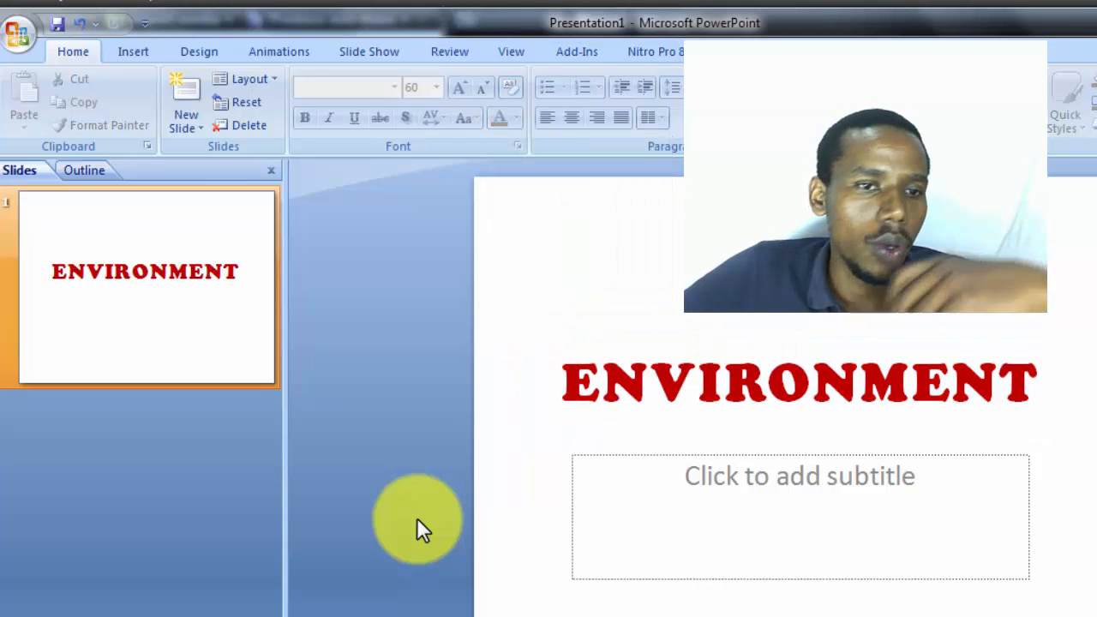
# - Clear all formatting from the entire title ENVIRONMENT, leaving only plain text
pyautogui.click(562, 382)
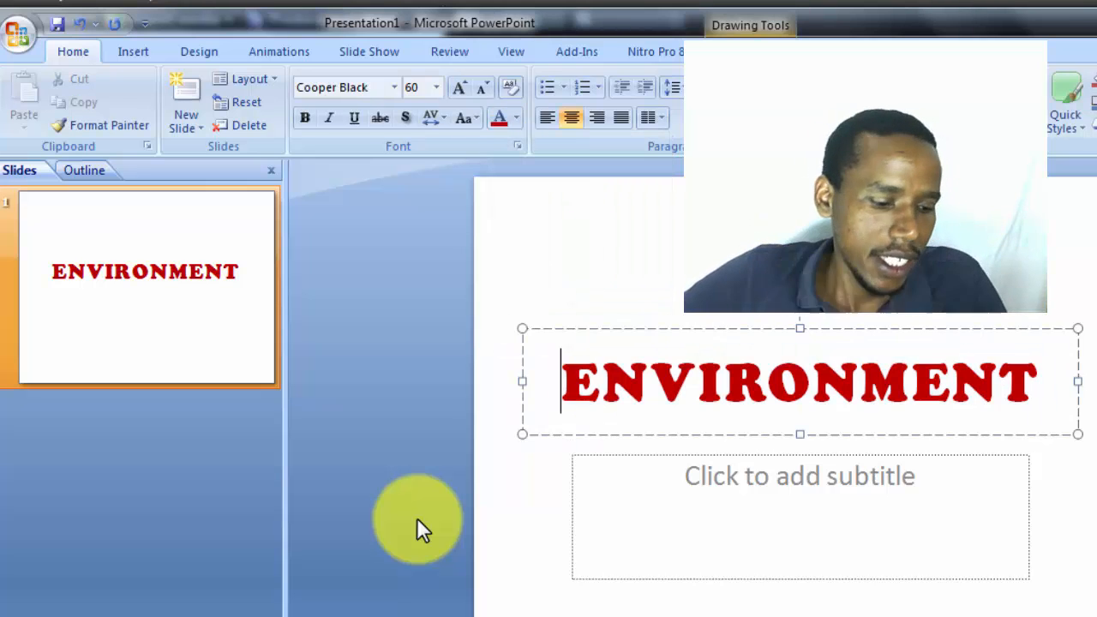
pyautogui.moveTo(562, 383); pyautogui.dragTo(1054, 382)
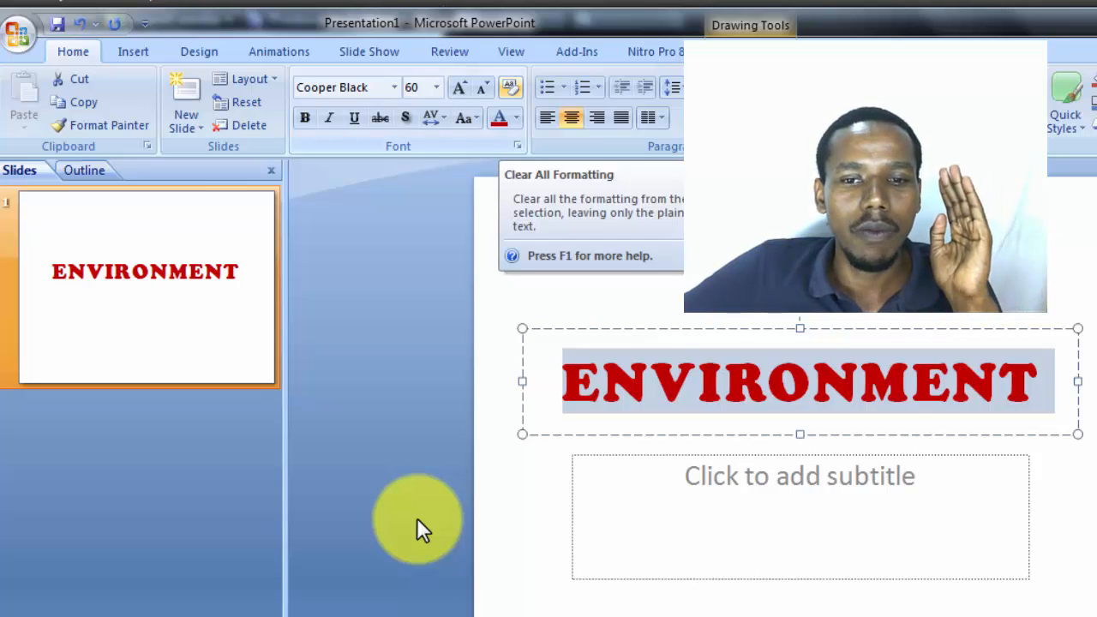
pyautogui.click(511, 88)
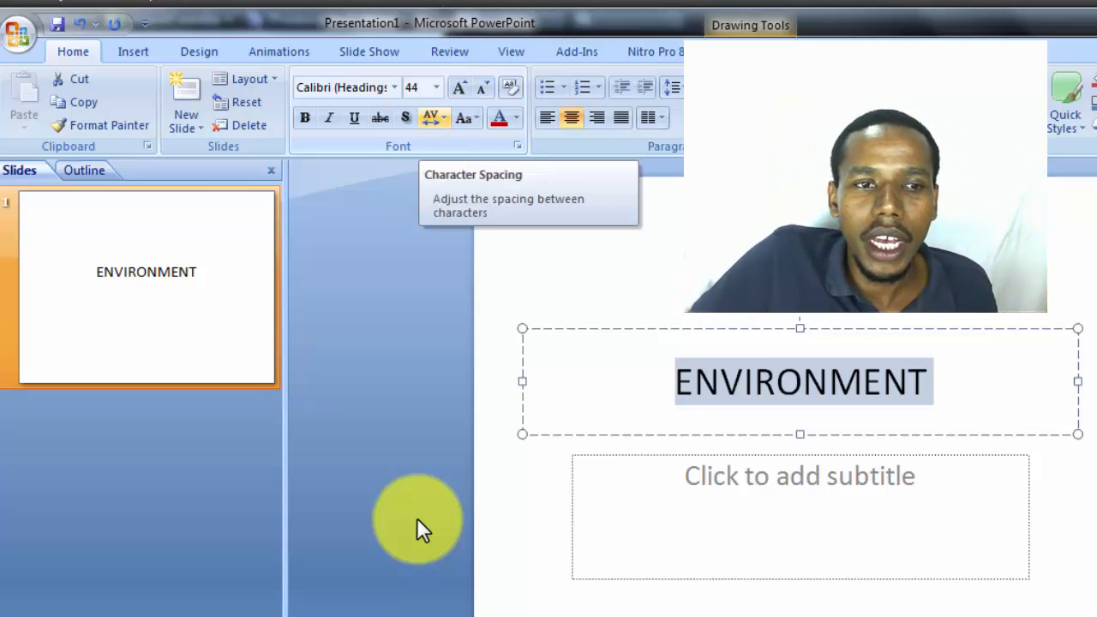
# - Change the typeface of the selected title ENVIRONMENT to AR DELANEY
pyautogui.click(394, 87)
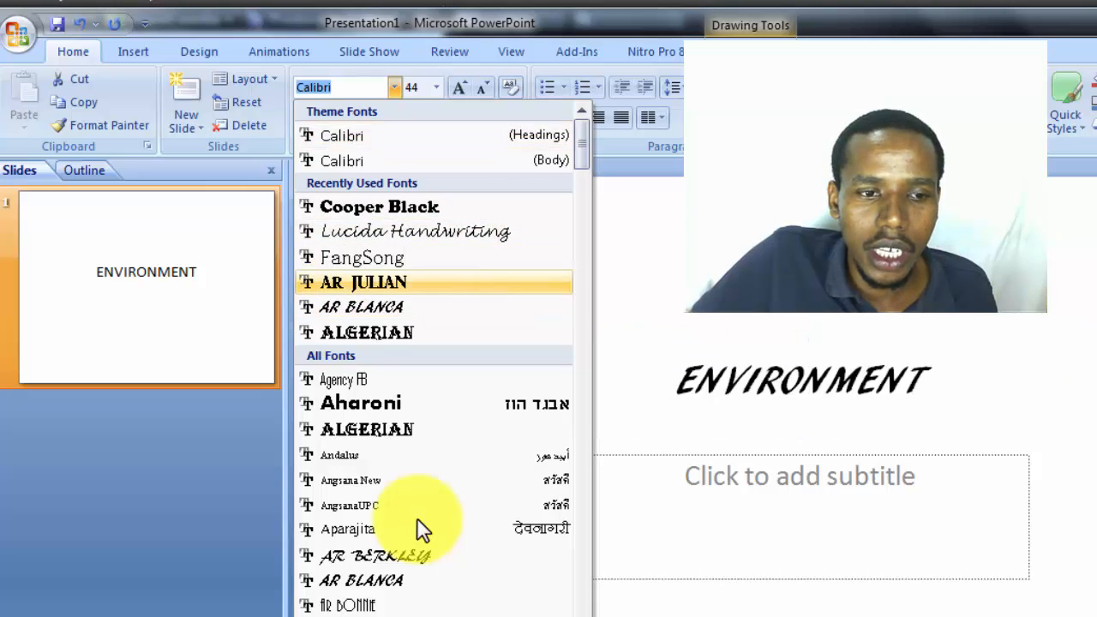
pyautogui.scroll(-1, 417, 530)
pyautogui.scroll(-4, 373, 328)
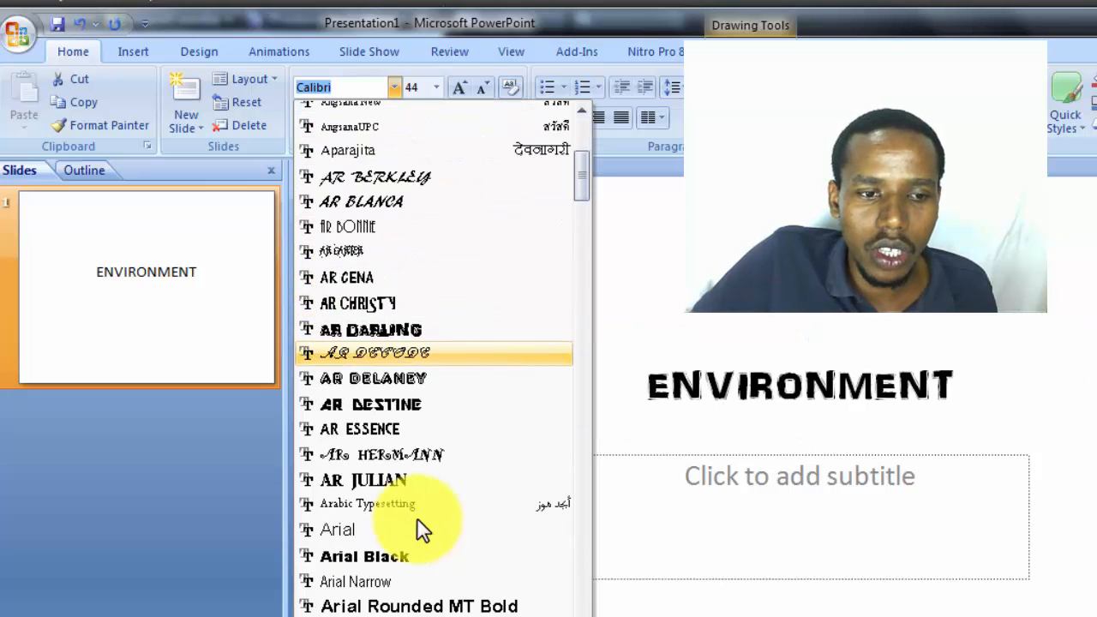
pyautogui.click(373, 380)
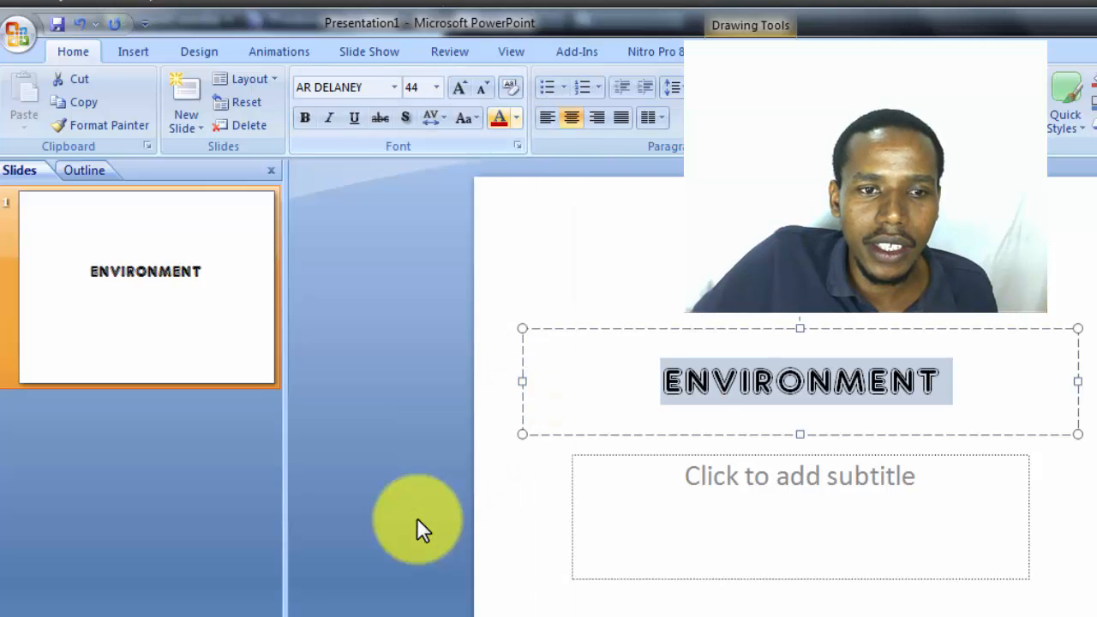
# - Color the title ENVIRONMENT standard red and enlarge its text to size 66
pyautogui.click(516, 117)
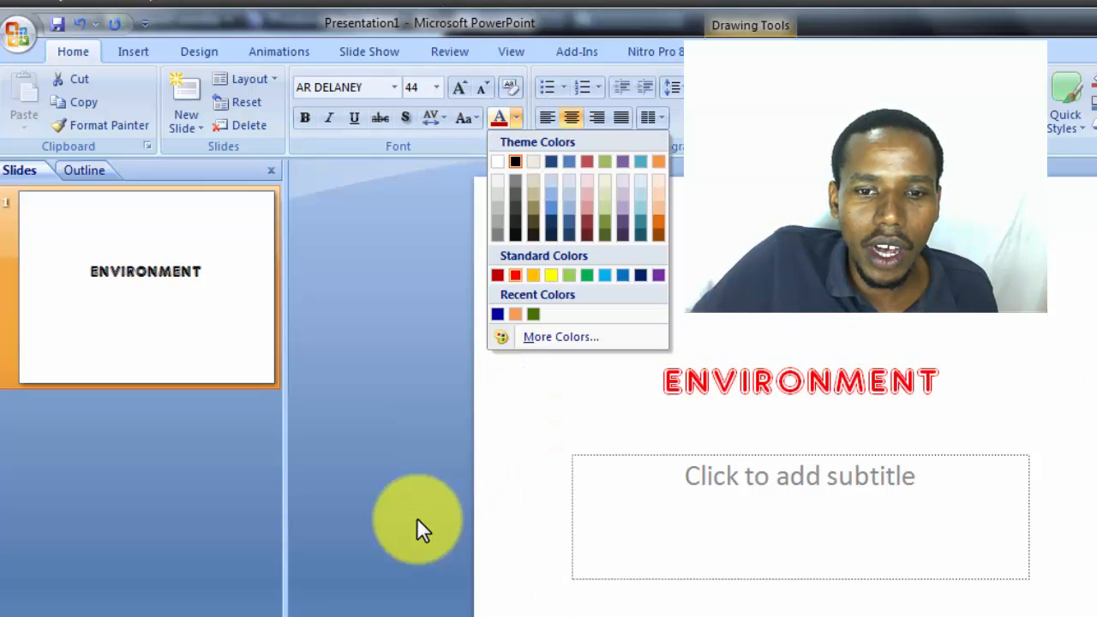
pyautogui.click(515, 275)
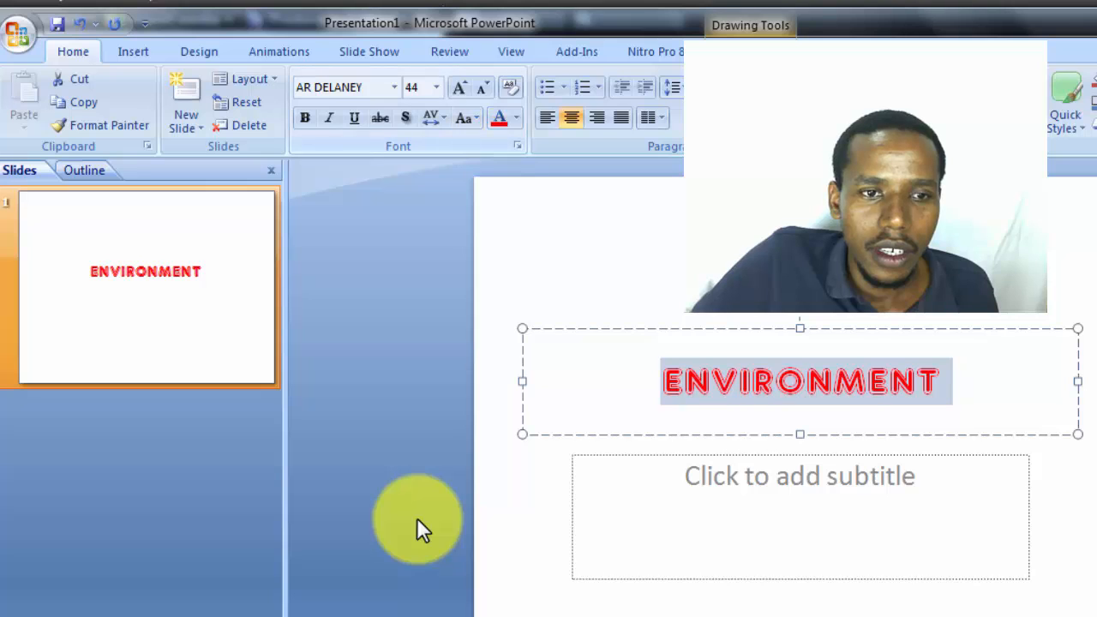
pyautogui.click(460, 86)
pyautogui.click(460, 86)
pyautogui.click(459, 87)
pyautogui.click(460, 87)
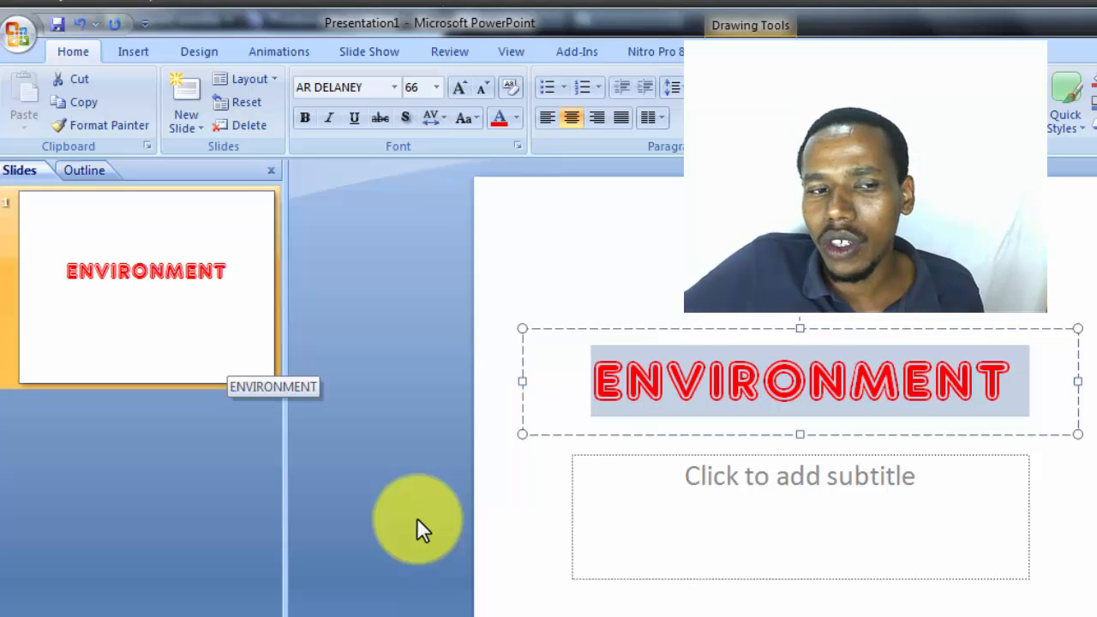
# - Add a new slide after the title slide and place the cursor in its title placeholder
pyautogui.rightClick(172, 416)
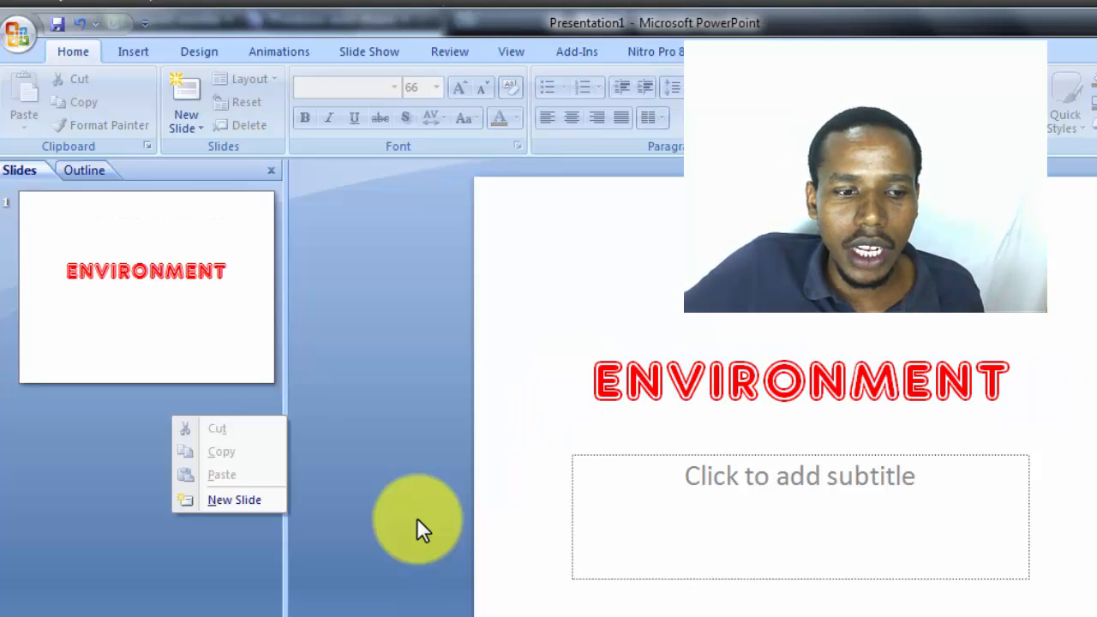
pyautogui.click(234, 501)
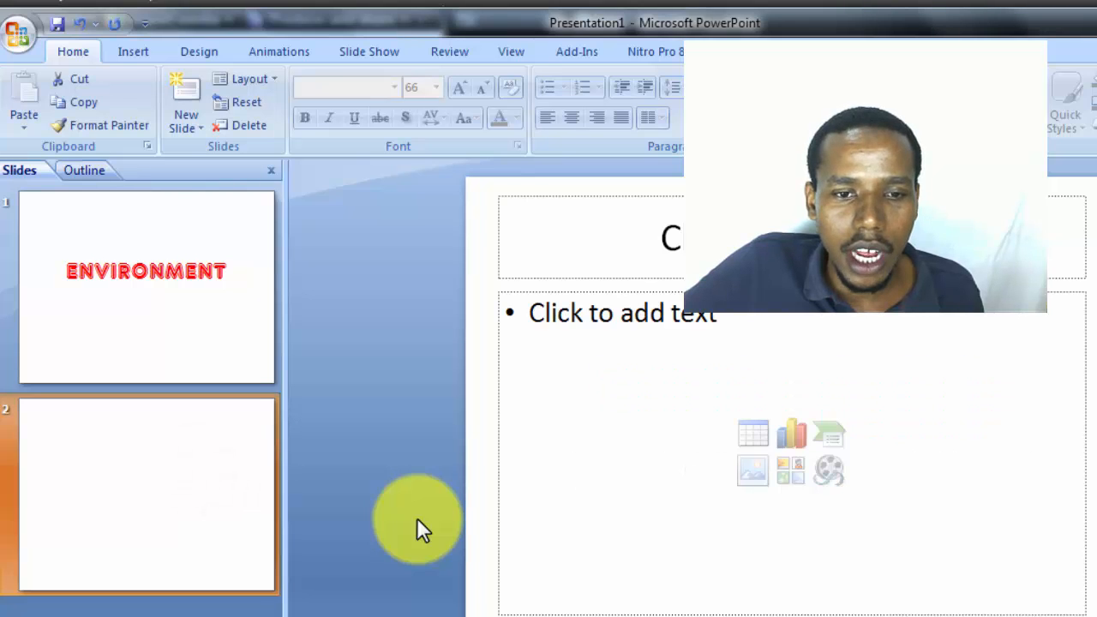
pyautogui.click(623, 312)
pyautogui.click(792, 237)
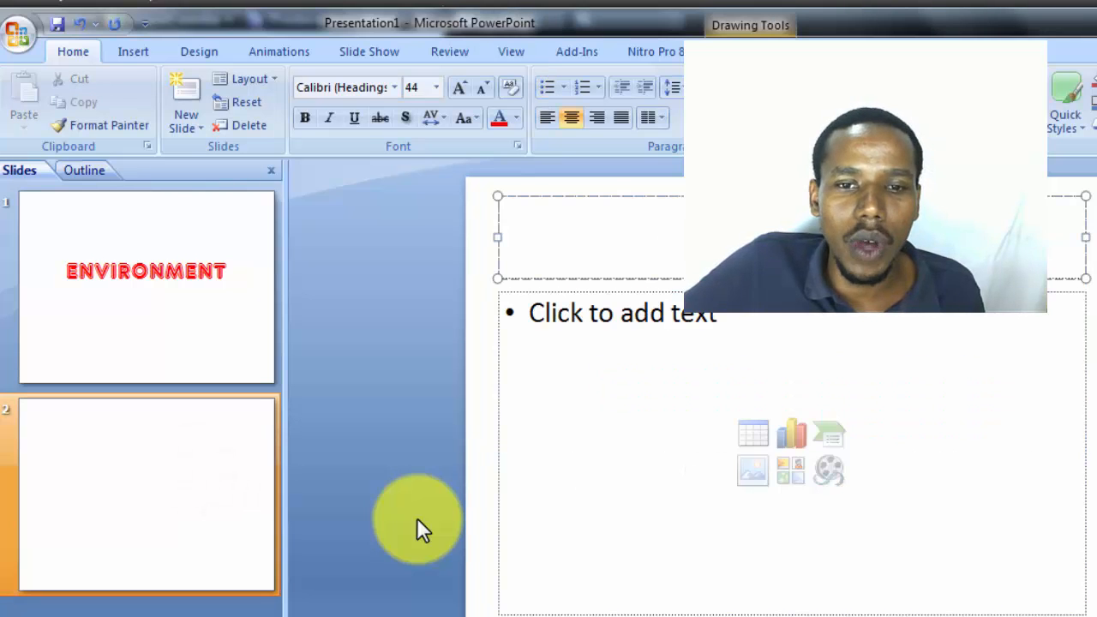